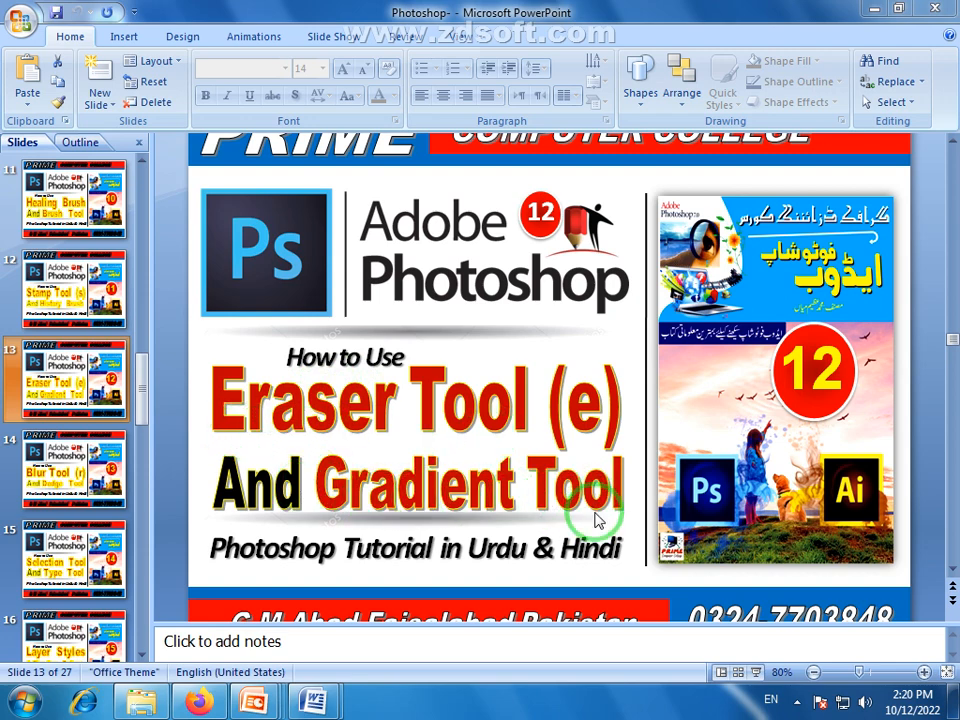
# Go to the desktop, launch Adobe Photoshop 7.0 and dismiss the product registration request
pyautogui.click(955, 708)
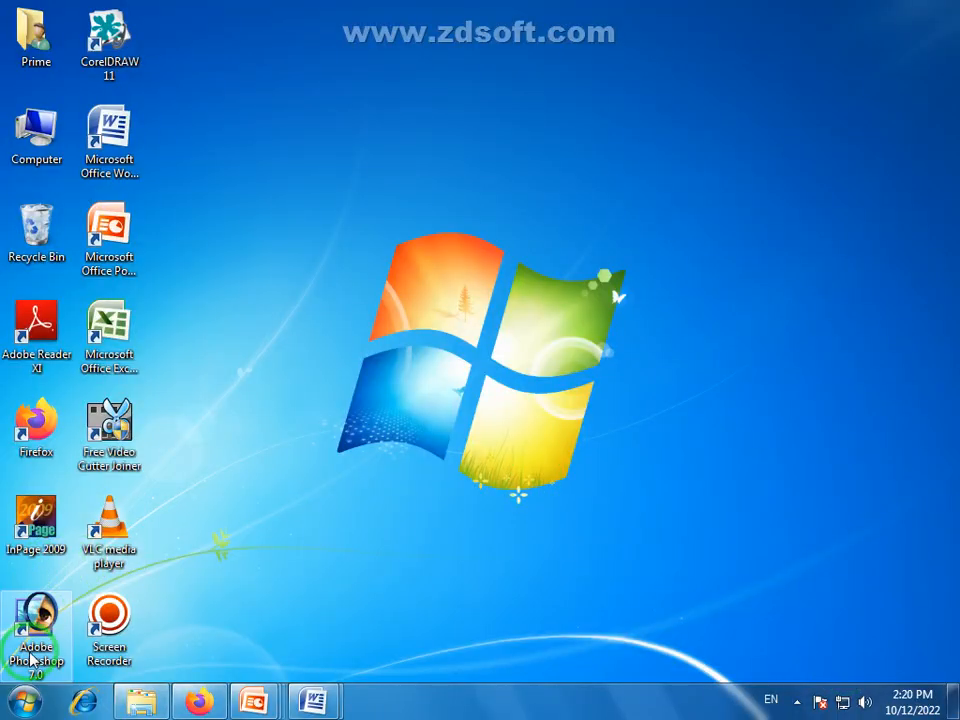
pyautogui.doubleClick(40, 625)
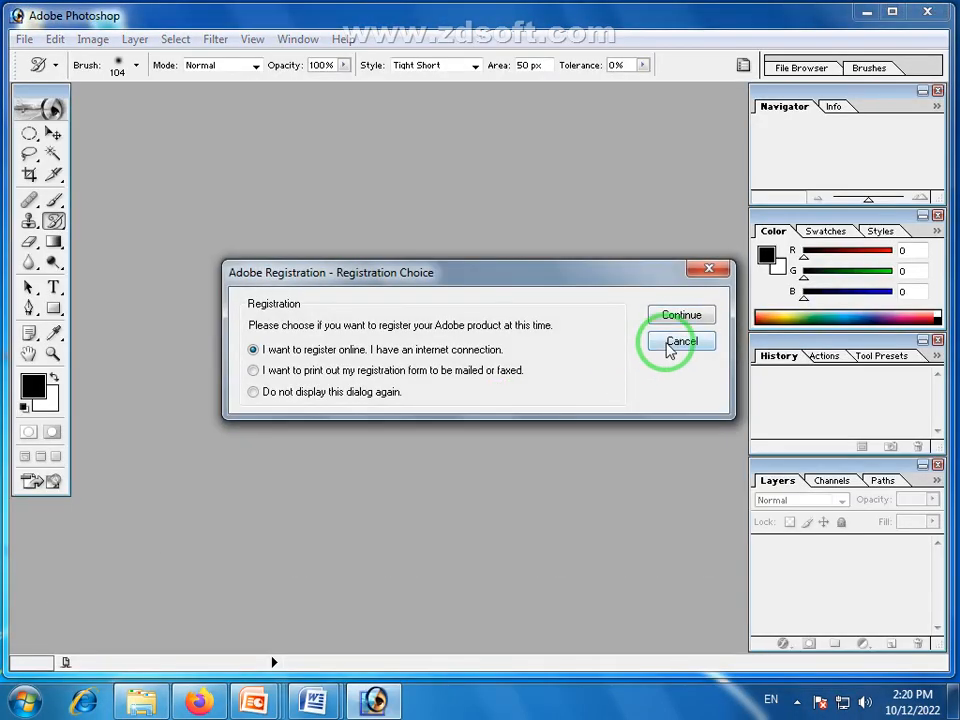
pyautogui.click(680, 342)
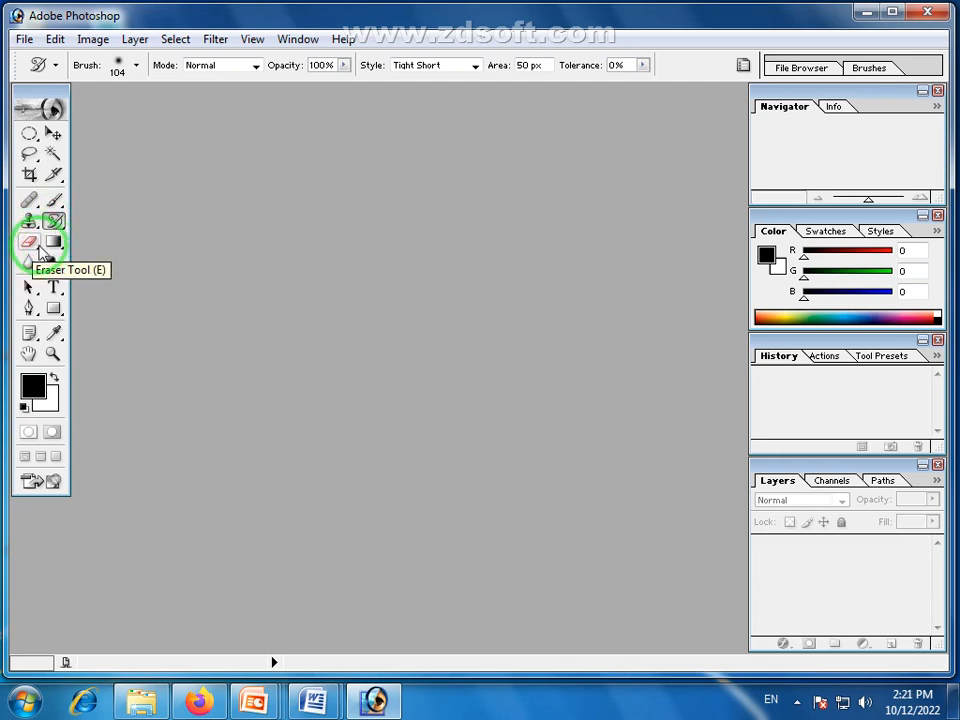
pyautogui.click(36, 247)
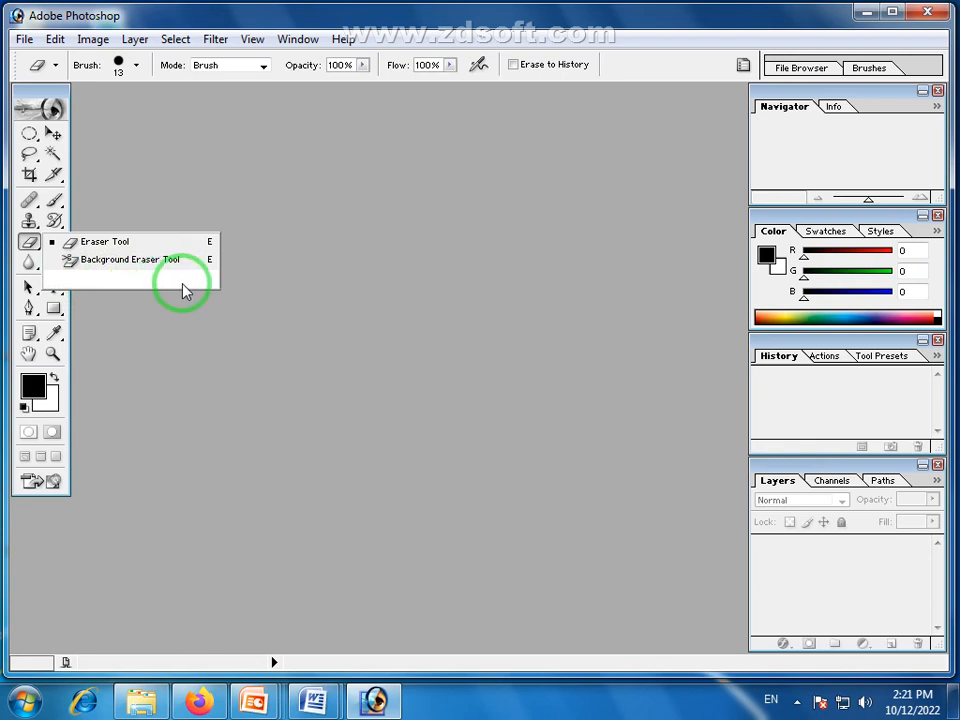
pyautogui.click(133, 242)
pyautogui.click(57, 247)
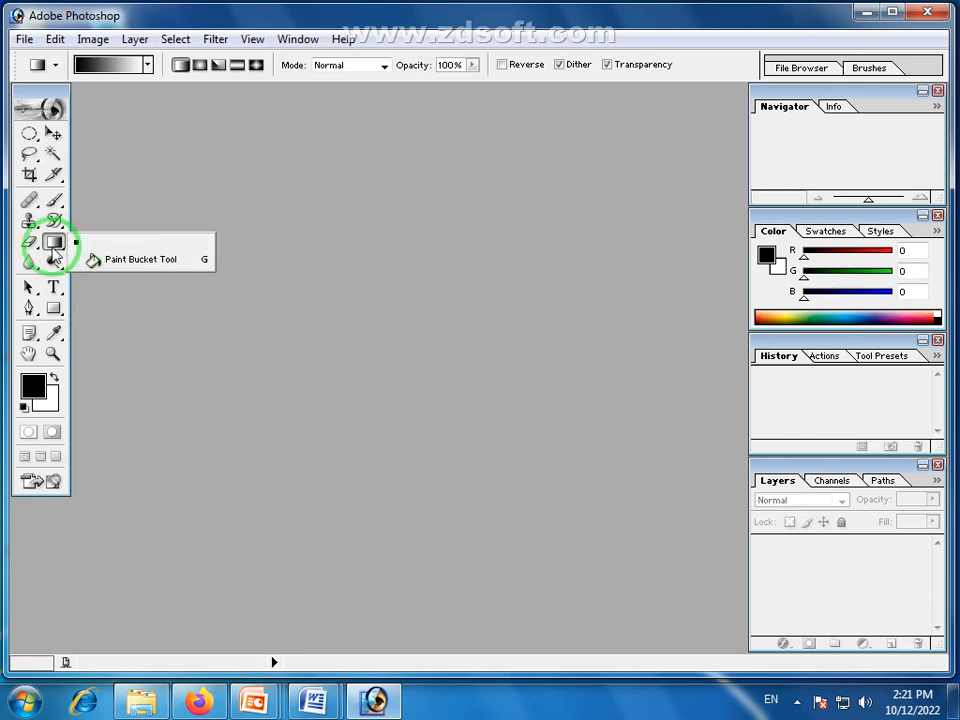
pyautogui.click(176, 332)
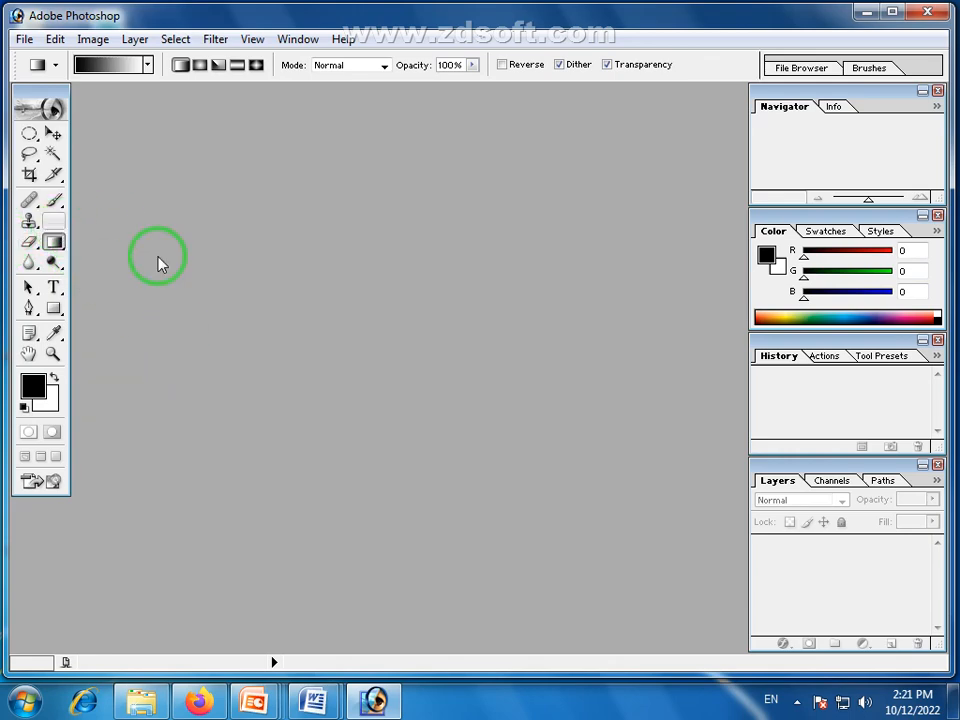
# Open the Desert picture from the Sample Pictures folder in Photoshop and move its window clear of the toolbox
pyautogui.click(143, 695)
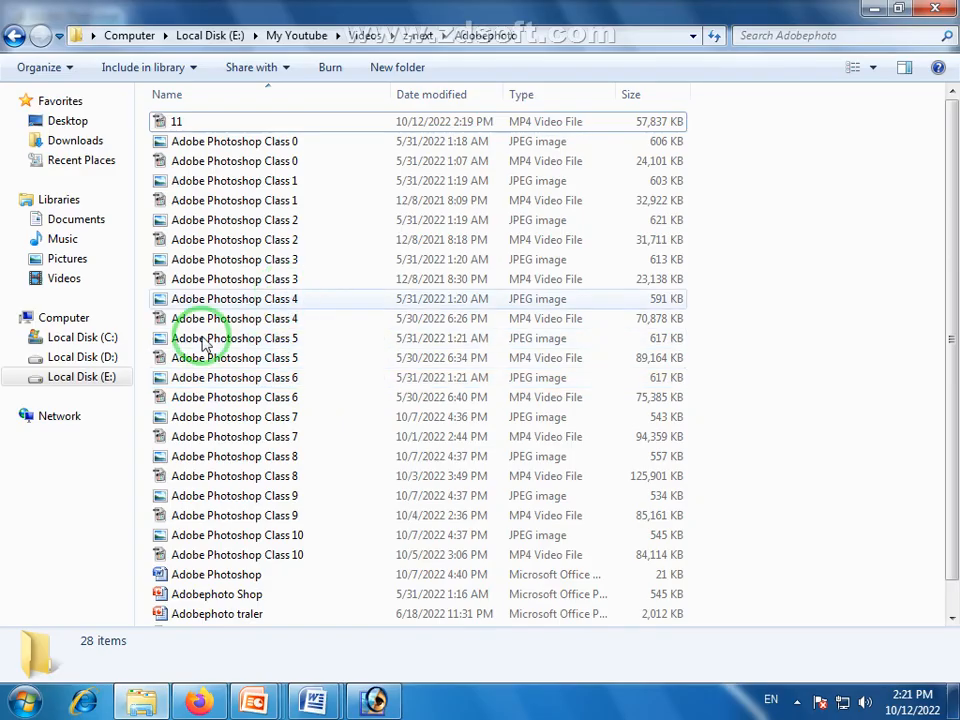
pyautogui.click(68, 258)
pyautogui.doubleClick(189, 189)
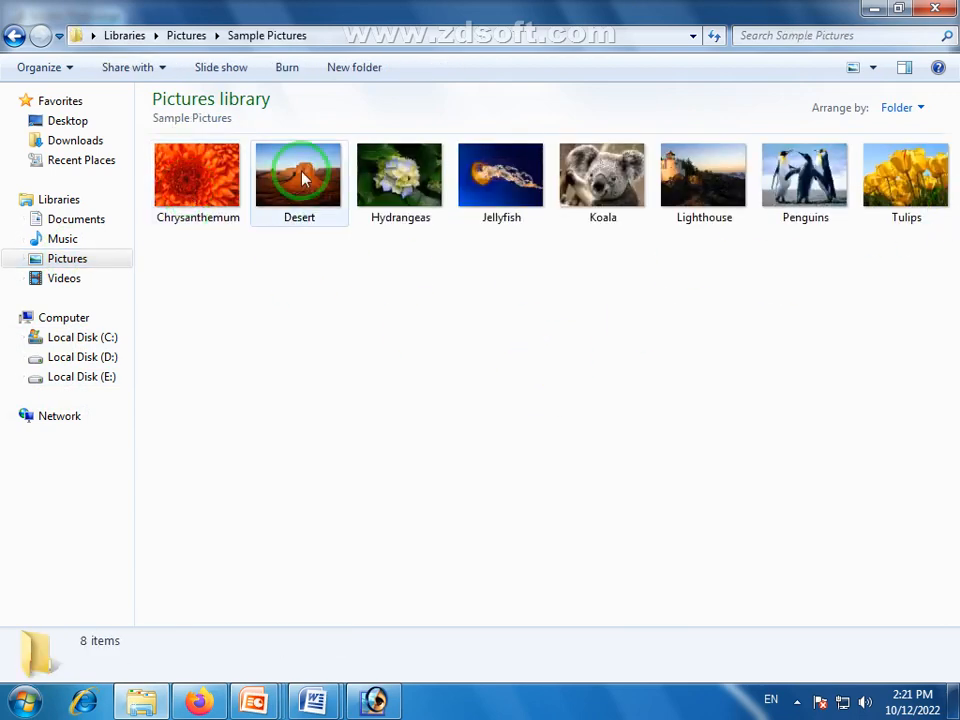
pyautogui.moveTo(300, 171); pyautogui.dragTo(446, 386)
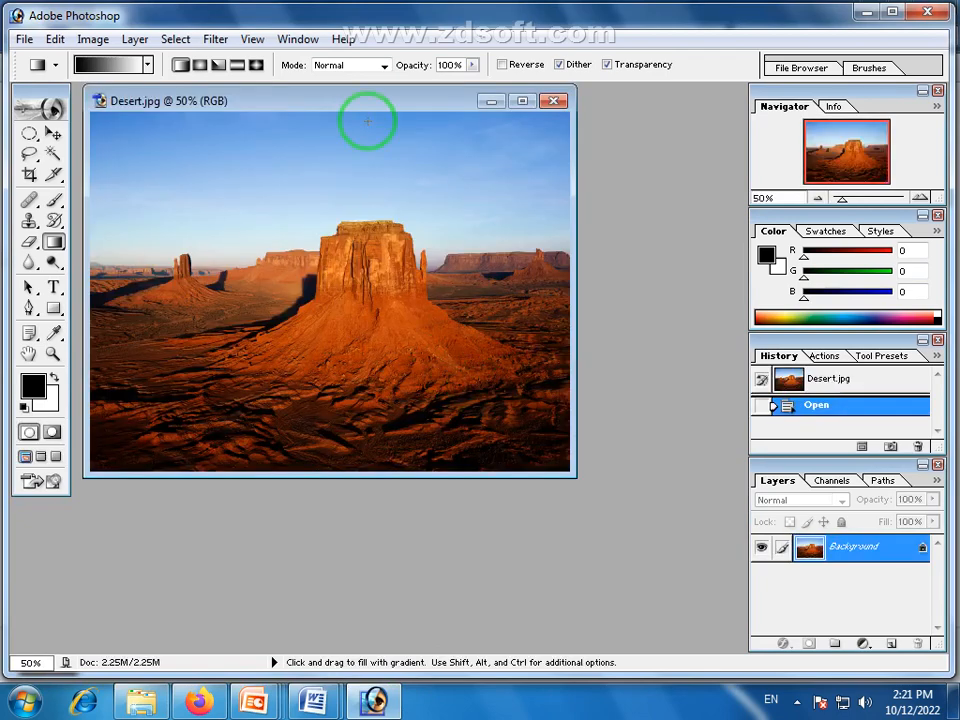
pyautogui.moveTo(386, 110); pyautogui.dragTo(409, 111)
# Erase the upper-left area of the sky using the Eraser Tool with a 31 px brush diameter
pyautogui.moveTo(30, 244)
pyautogui.mouseDown()
pyautogui.moveTo(156, 244)
pyautogui.moveTo(103, 246)
pyautogui.mouseUp()
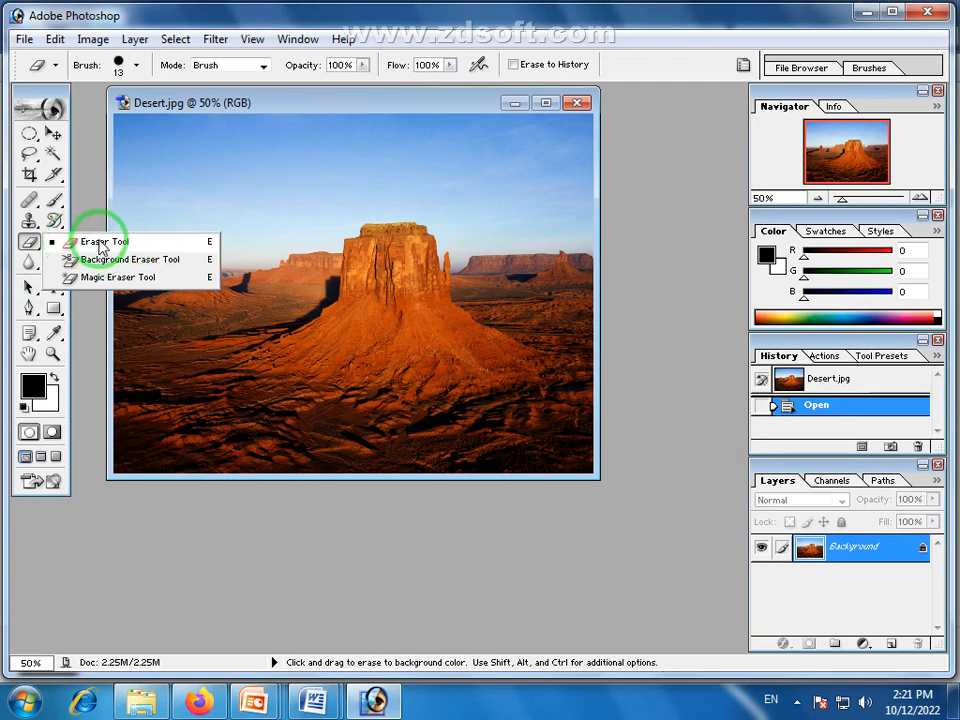
pyautogui.moveTo(100, 248)
pyautogui.mouseDown()
pyautogui.moveTo(136, 244)
pyautogui.moveTo(120, 241)
pyautogui.mouseUp()
pyautogui.click(136, 65)
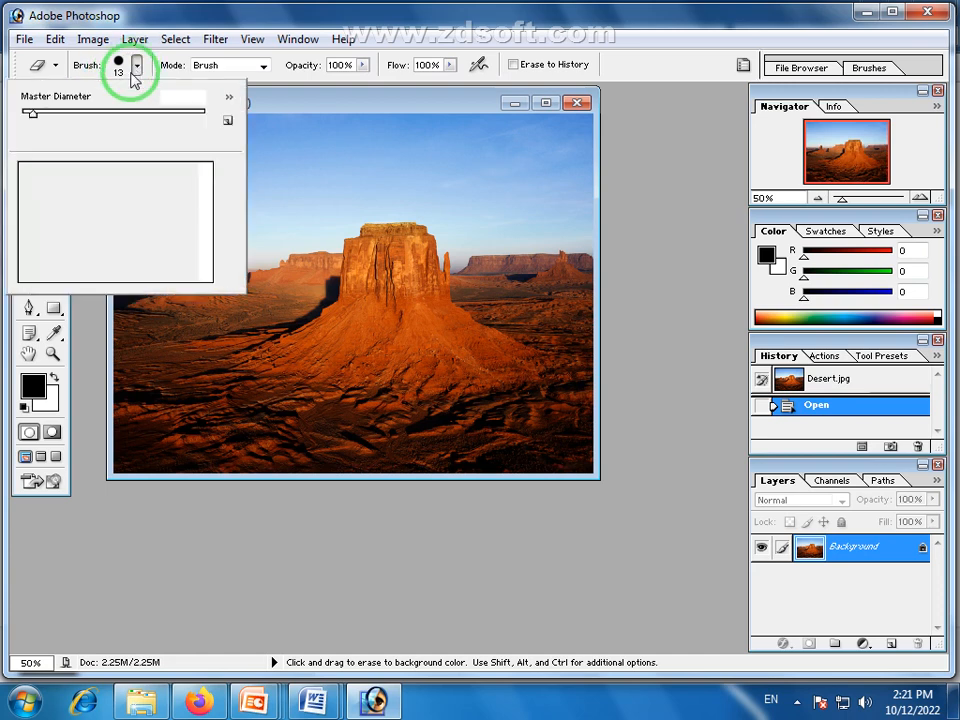
pyautogui.moveTo(32, 113); pyautogui.dragTo(48, 113)
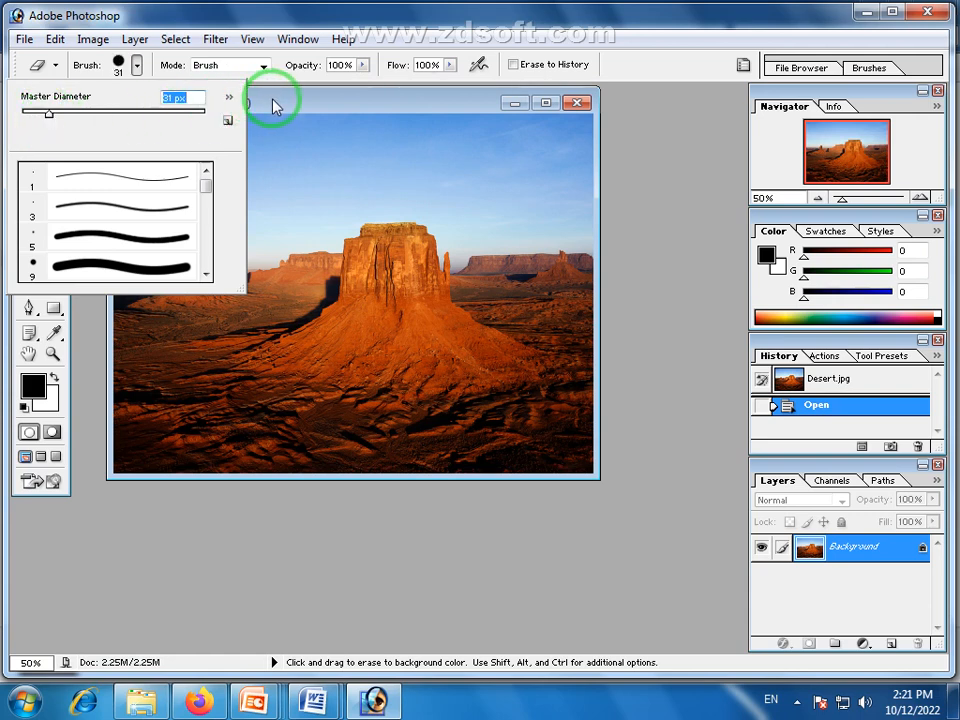
pyautogui.click(272, 100)
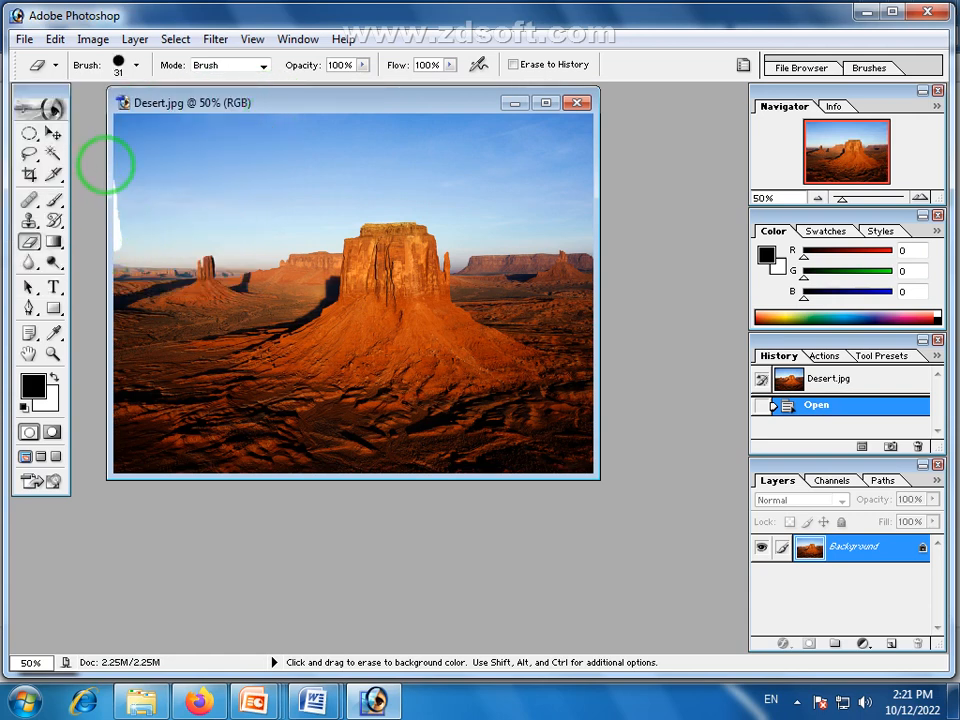
pyautogui.moveTo(153, 121)
pyautogui.mouseDown()
pyautogui.moveTo(368, 125)
pyautogui.moveTo(182, 119)
pyautogui.moveTo(135, 144)
pyautogui.moveTo(101, 139)
pyautogui.mouseUp()
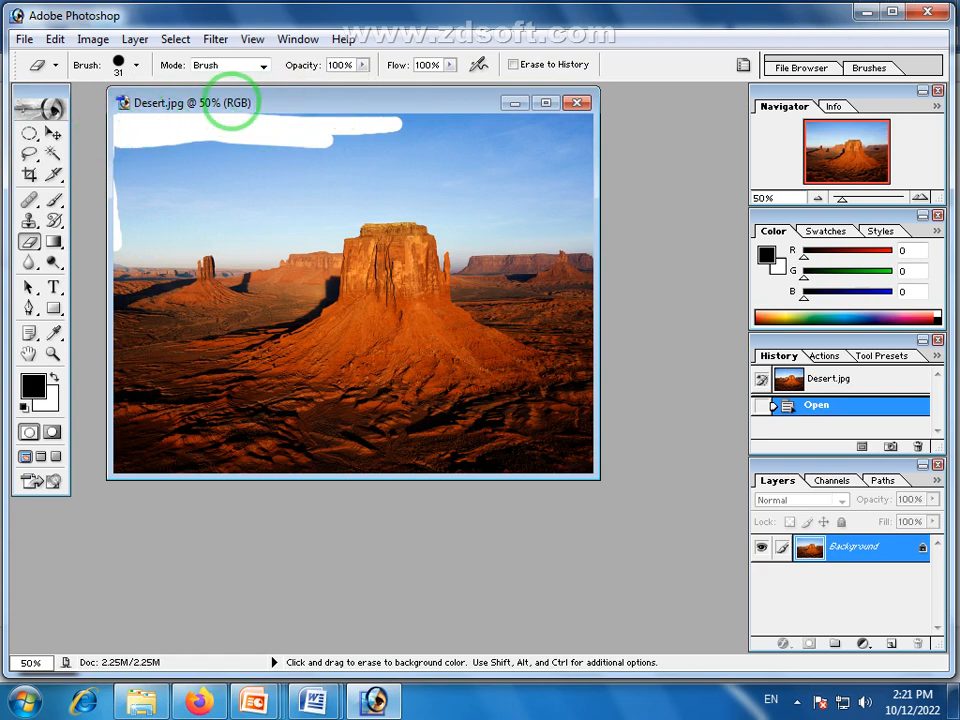
pyautogui.moveTo(389, 116)
pyautogui.mouseDown()
pyautogui.moveTo(275, 120)
pyautogui.moveTo(395, 133)
pyautogui.moveTo(140, 157)
pyautogui.moveTo(163, 150)
pyautogui.moveTo(116, 188)
pyautogui.mouseUp()
pyautogui.moveTo(119, 140)
pyautogui.mouseDown()
pyautogui.moveTo(116, 199)
pyautogui.moveTo(139, 157)
pyautogui.moveTo(102, 212)
pyautogui.moveTo(103, 228)
pyautogui.moveTo(137, 180)
pyautogui.moveTo(148, 185)
pyautogui.moveTo(199, 153)
pyautogui.moveTo(227, 172)
pyautogui.moveTo(138, 180)
pyautogui.moveTo(322, 153)
pyautogui.moveTo(279, 160)
pyautogui.moveTo(304, 178)
pyautogui.mouseUp()
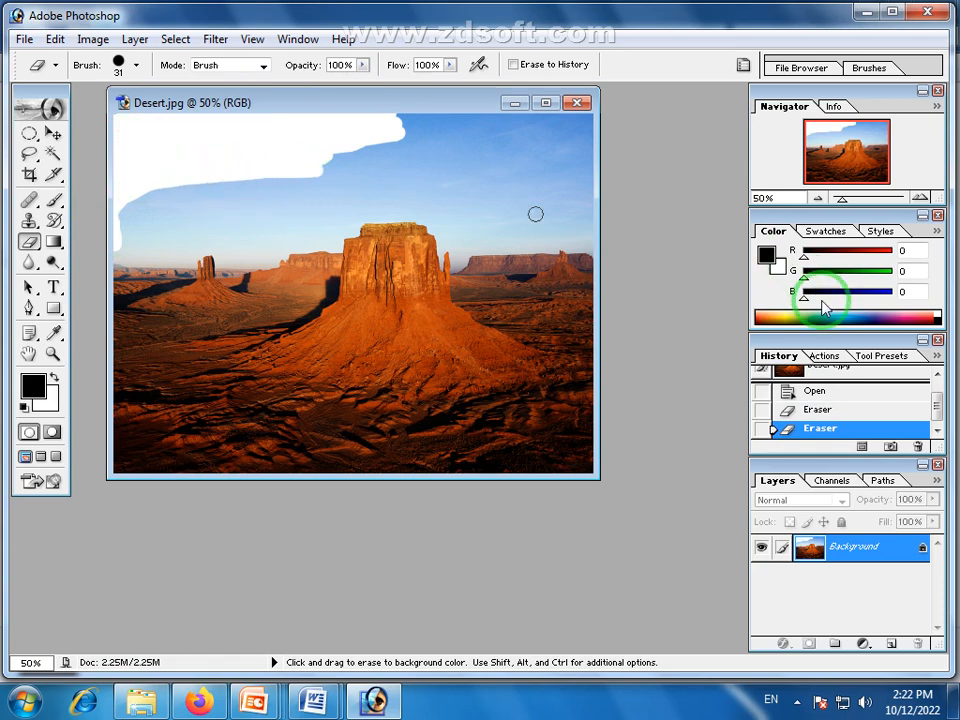
# Revert the eraser strokes by restoring the original Desert.jpg history snapshot
pyautogui.scroll(1, 810, 400)
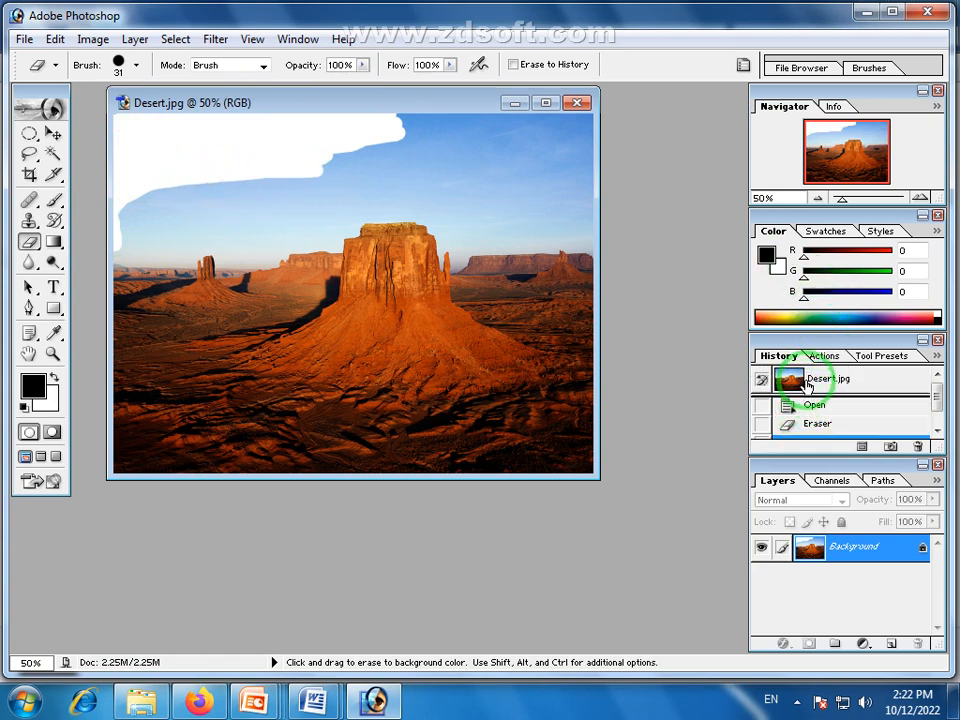
pyautogui.click(810, 385)
# Enlarge the image window and erase the upper sky with the Background Eraser Tool at a 67 px brush diameter
pyautogui.rightClick(40, 258)
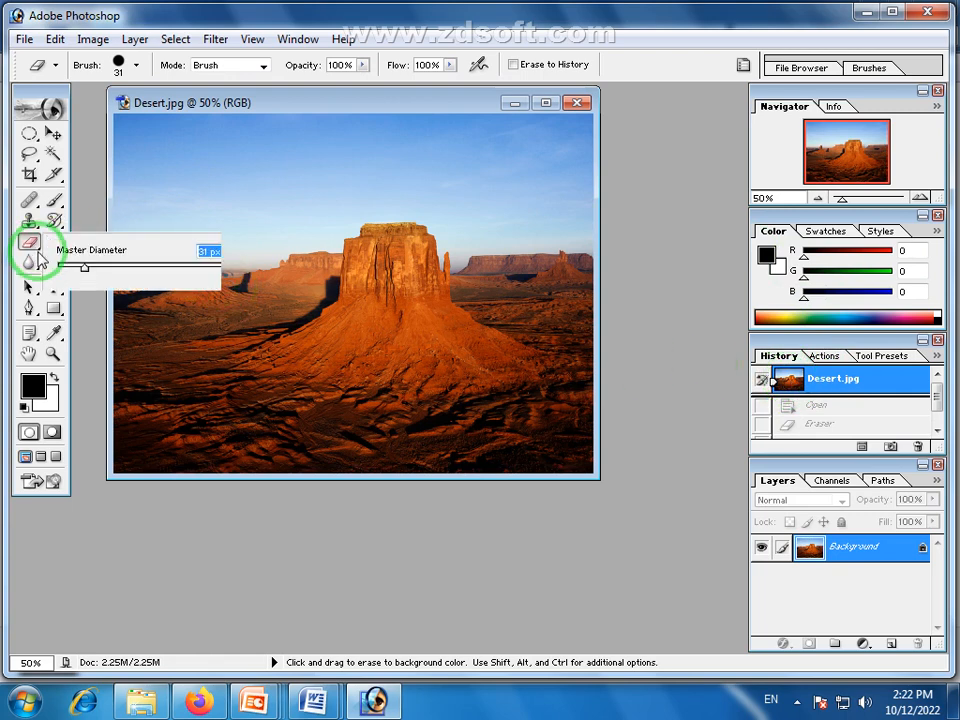
pyautogui.rightClick(38, 250)
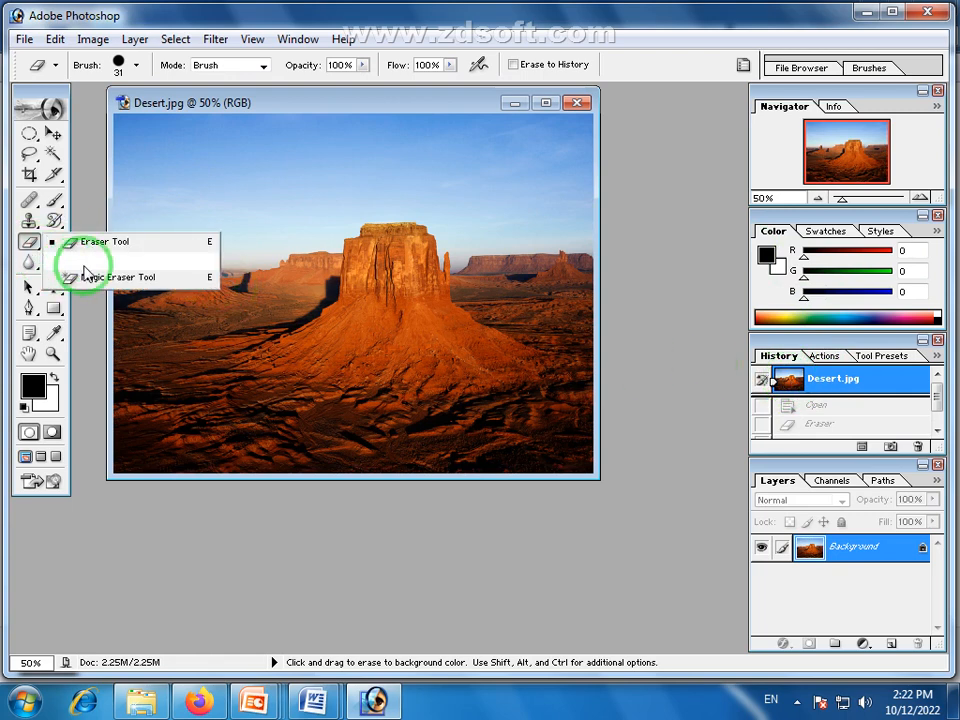
pyautogui.click(150, 276)
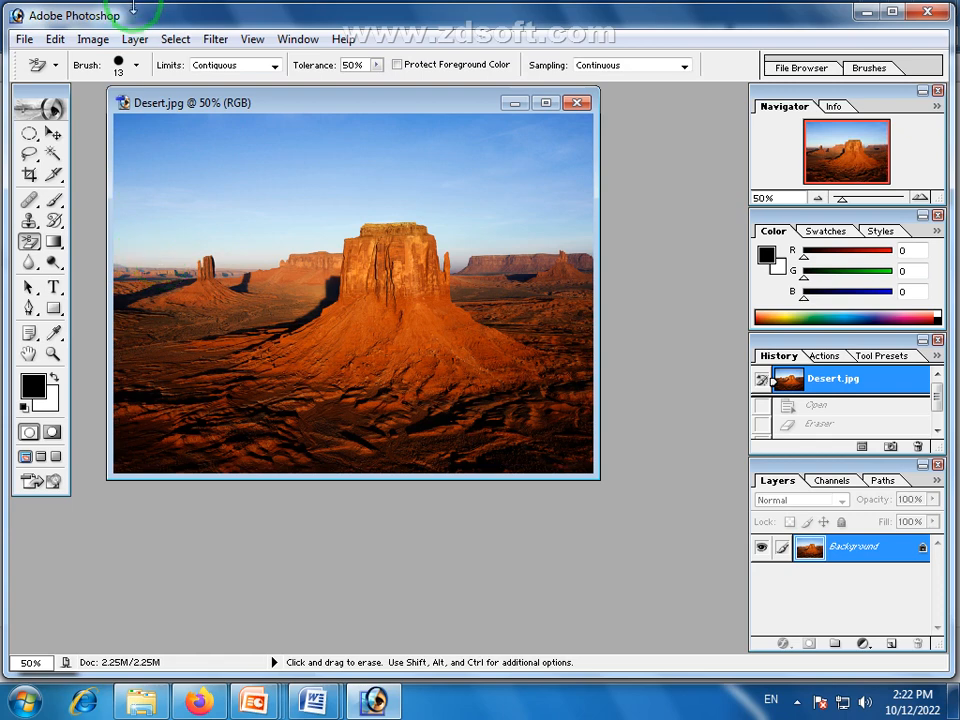
pyautogui.click(136, 65)
pyautogui.moveTo(44, 110); pyautogui.dragTo(94, 118)
pyautogui.click(302, 107)
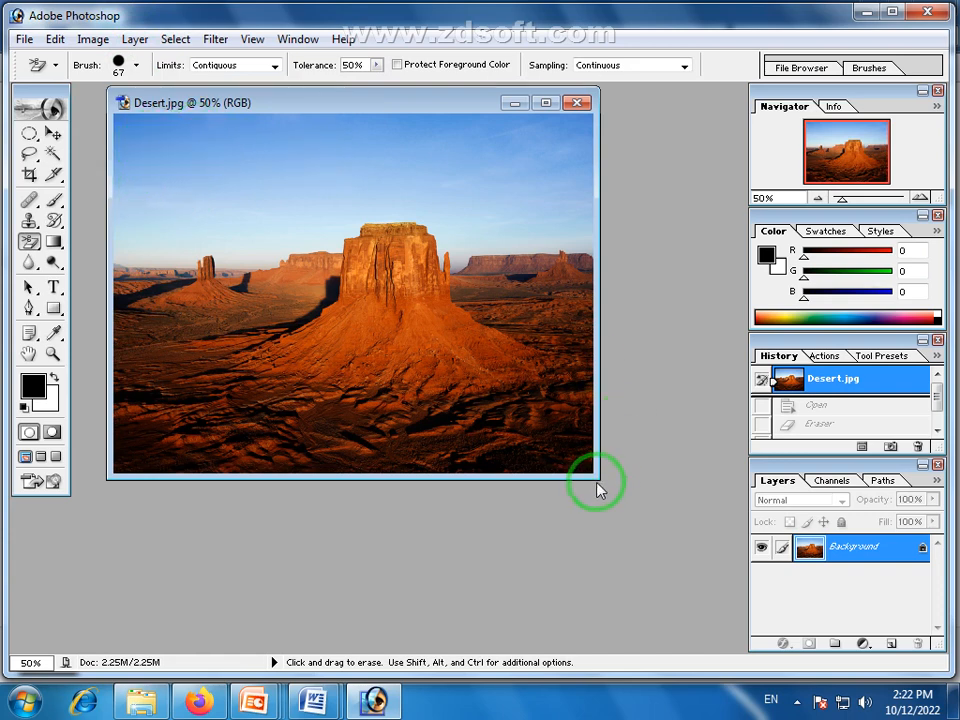
pyautogui.moveTo(598, 477); pyautogui.dragTo(670, 576)
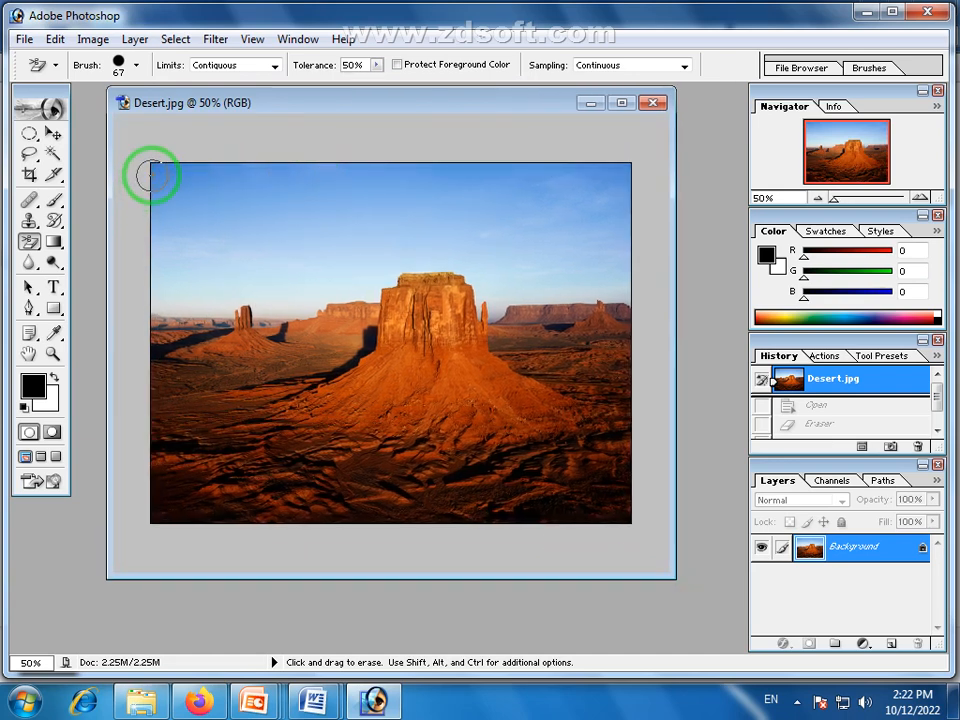
pyautogui.moveTo(151, 175)
pyautogui.mouseDown()
pyautogui.moveTo(295, 173)
pyautogui.moveTo(201, 183)
pyautogui.moveTo(147, 210)
pyautogui.moveTo(179, 194)
pyautogui.moveTo(315, 185)
pyautogui.moveTo(136, 226)
pyautogui.moveTo(310, 201)
pyautogui.moveTo(145, 240)
pyautogui.moveTo(231, 229)
pyautogui.moveTo(150, 250)
pyautogui.moveTo(233, 241)
pyautogui.moveTo(152, 268)
pyautogui.moveTo(194, 272)
pyautogui.moveTo(162, 287)
pyautogui.moveTo(222, 282)
pyautogui.moveTo(240, 238)
pyautogui.moveTo(312, 227)
pyautogui.moveTo(235, 242)
pyautogui.moveTo(385, 182)
pyautogui.moveTo(285, 176)
pyautogui.moveTo(627, 164)
pyautogui.moveTo(375, 184)
pyautogui.moveTo(293, 205)
pyautogui.moveTo(423, 203)
pyautogui.moveTo(524, 181)
pyautogui.moveTo(409, 187)
pyautogui.moveTo(679, 186)
pyautogui.moveTo(569, 186)
pyautogui.moveTo(614, 176)
pyautogui.moveTo(511, 196)
pyautogui.moveTo(626, 199)
pyautogui.moveTo(588, 201)
pyautogui.moveTo(641, 213)
pyautogui.moveTo(639, 253)
pyautogui.mouseUp()
# Undo the background erasing by returning to the original Desert.jpg history snapshot
pyautogui.click(828, 403)
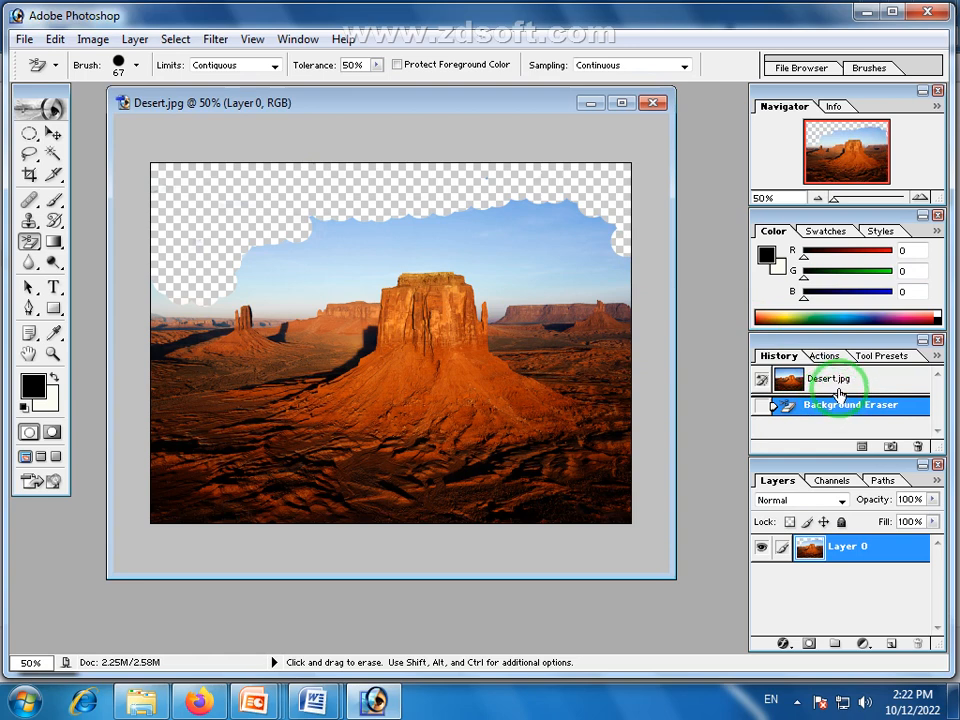
pyautogui.click(838, 390)
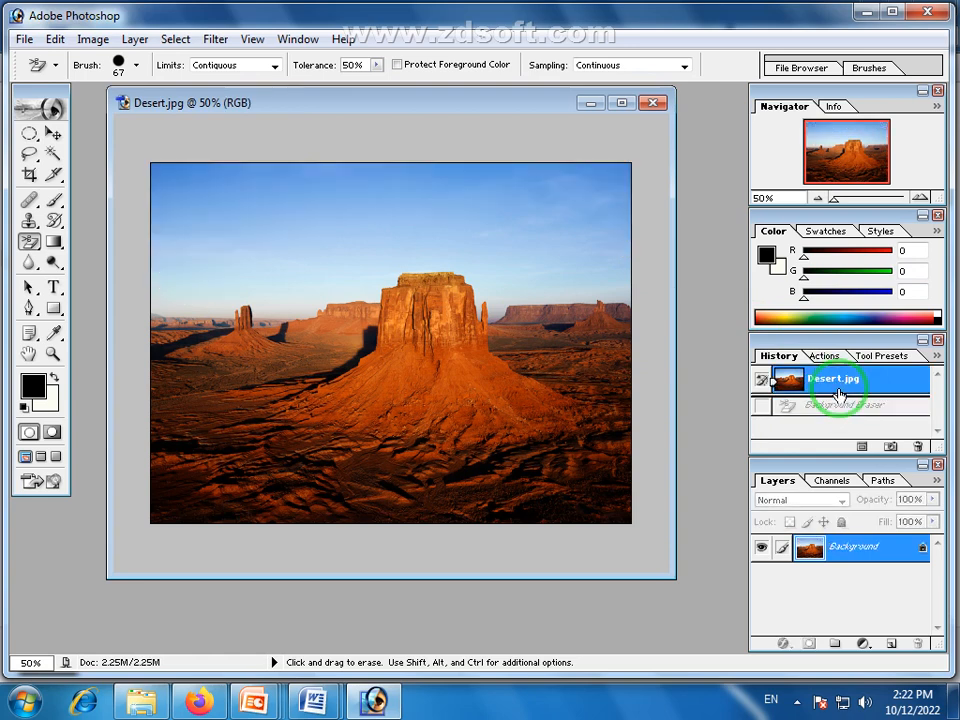
# Remove the sky above the horizon and around the central rock with the Magic Eraser Tool
pyautogui.click(29, 241)
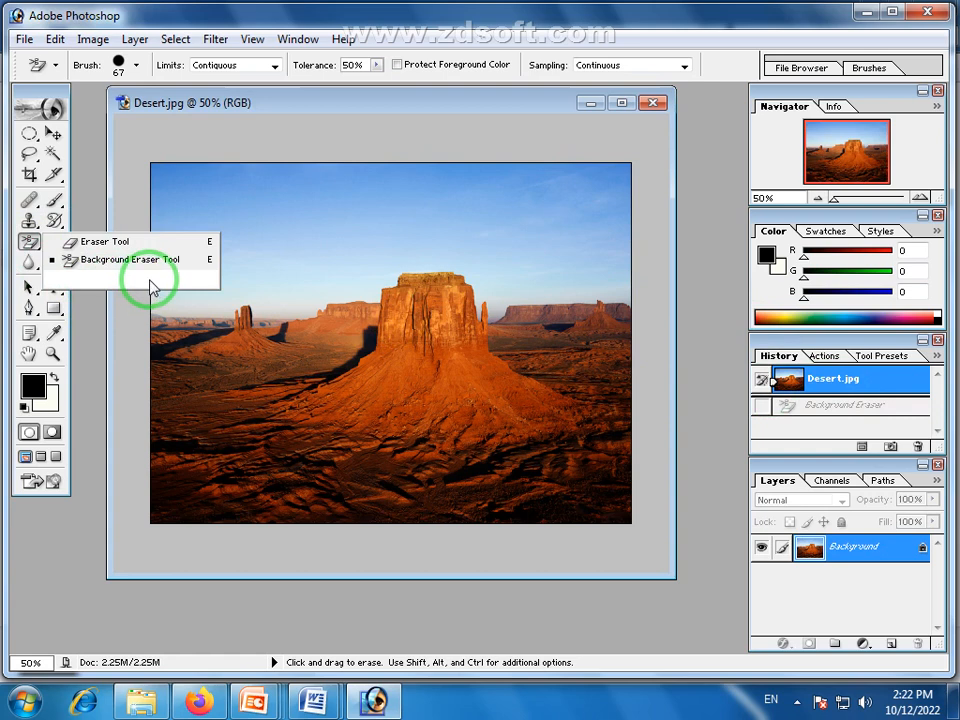
pyautogui.click(117, 278)
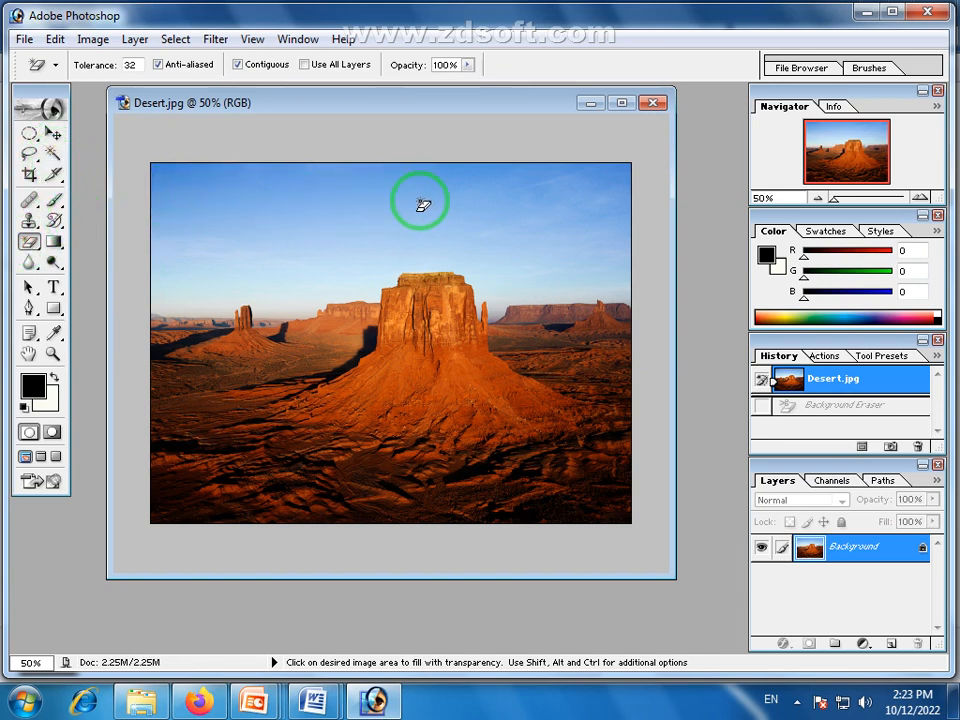
pyautogui.click(230, 181)
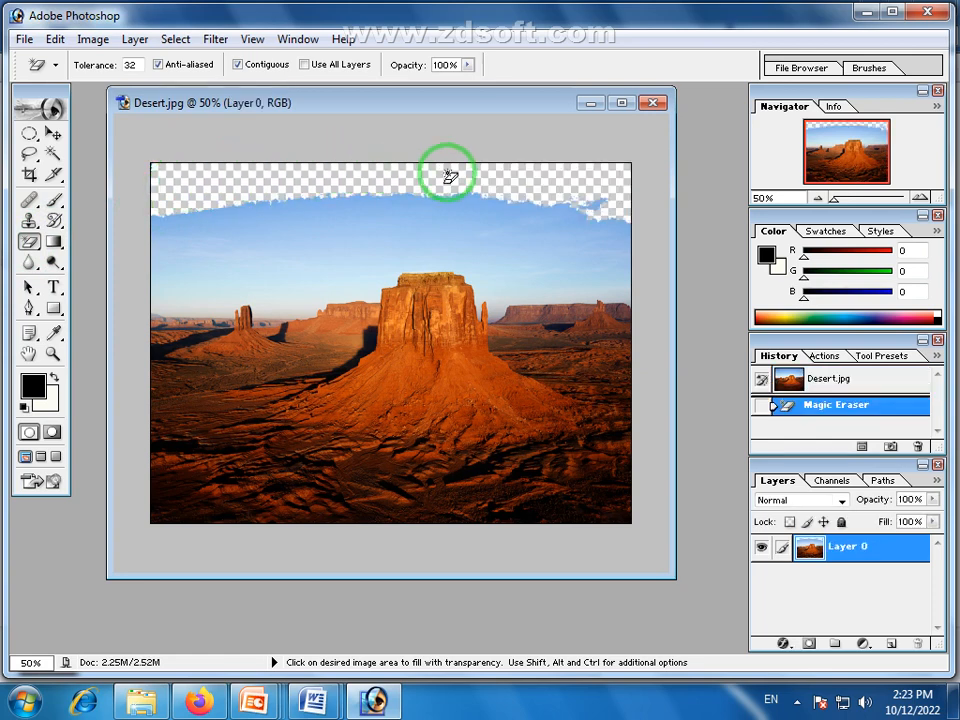
pyautogui.click(398, 205)
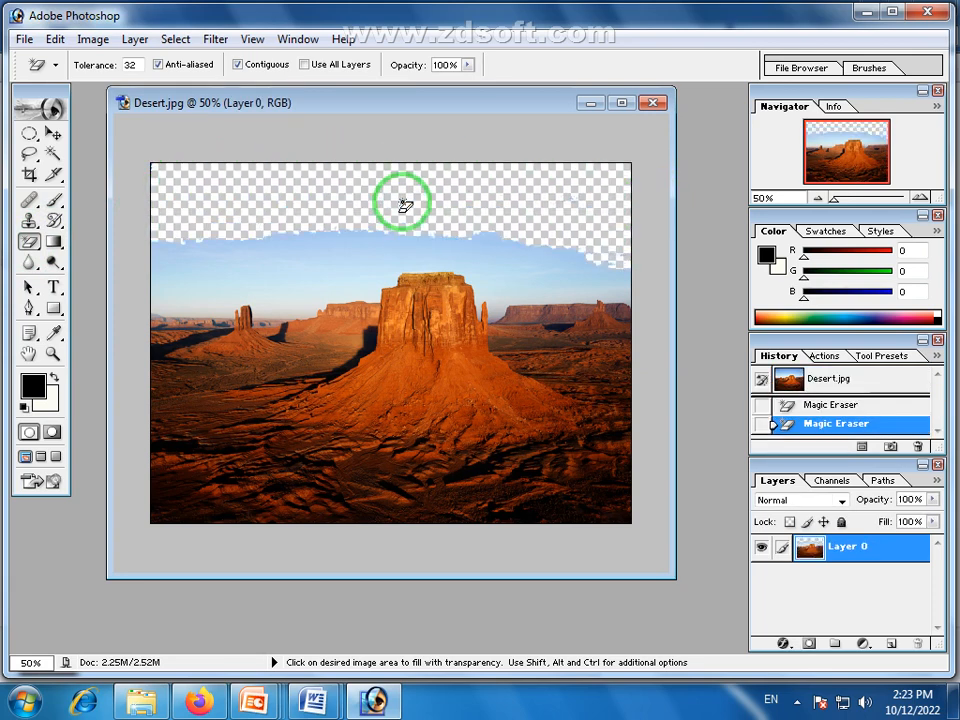
pyautogui.click(363, 237)
pyautogui.click(300, 275)
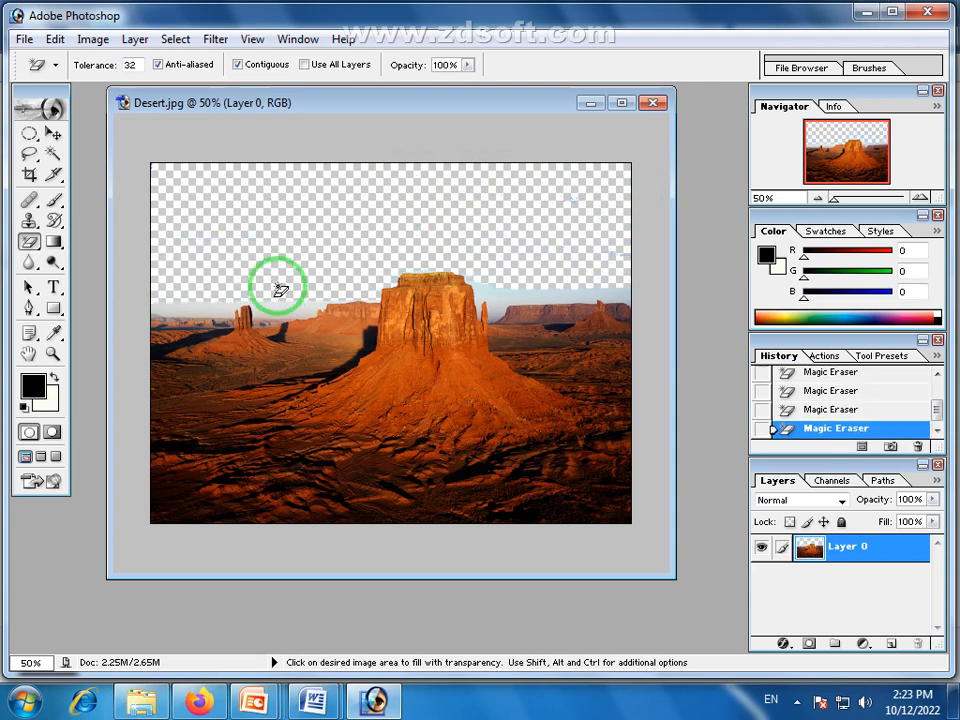
pyautogui.click(289, 308)
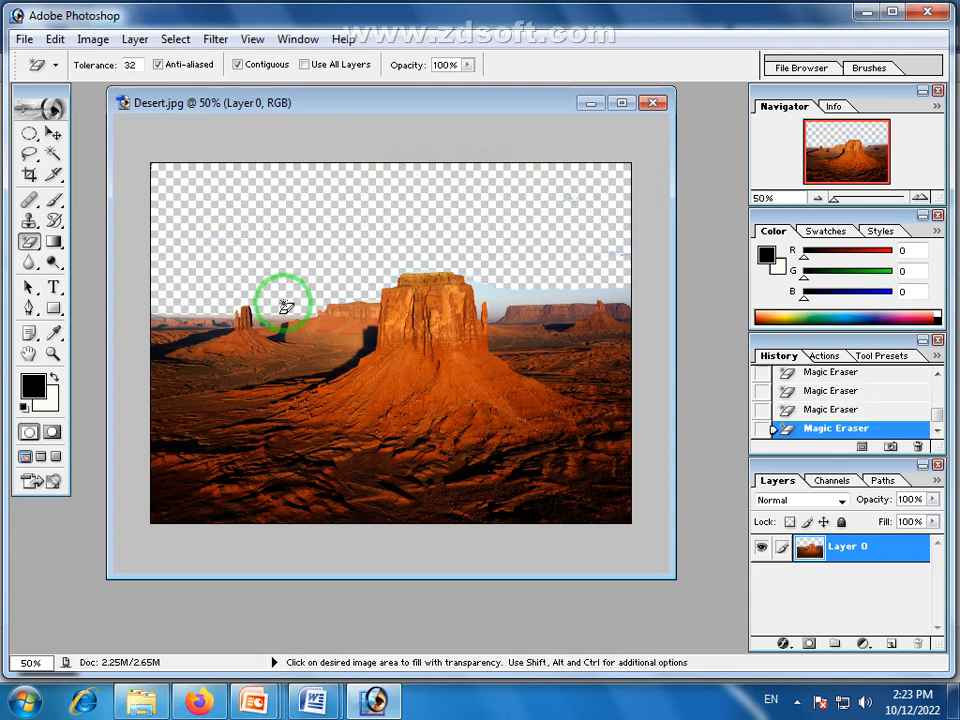
pyautogui.click(494, 300)
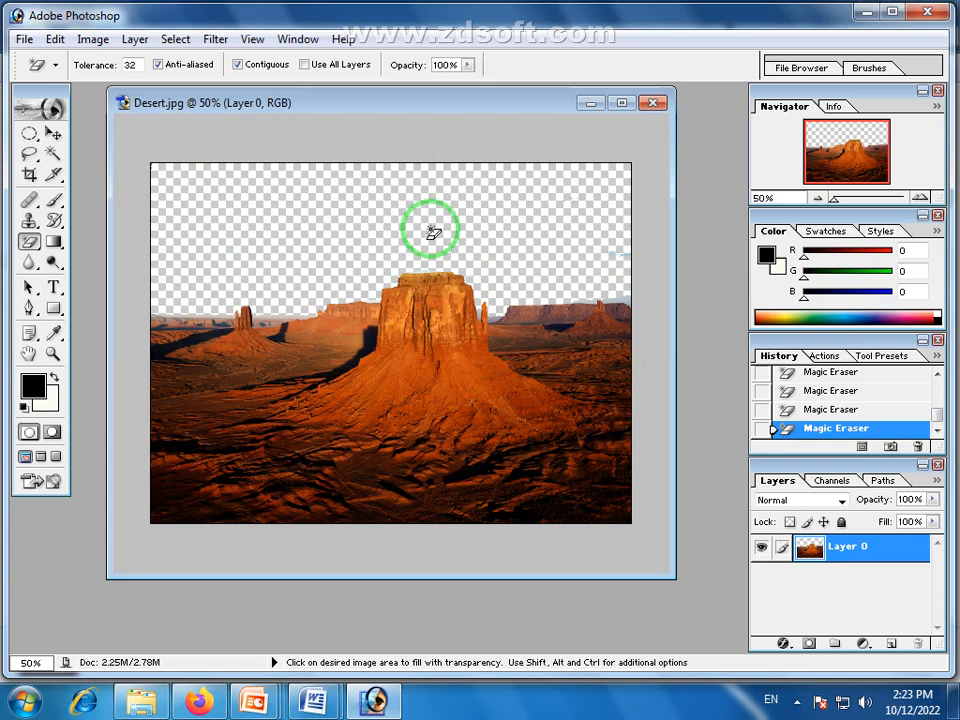
pyautogui.click(29, 241)
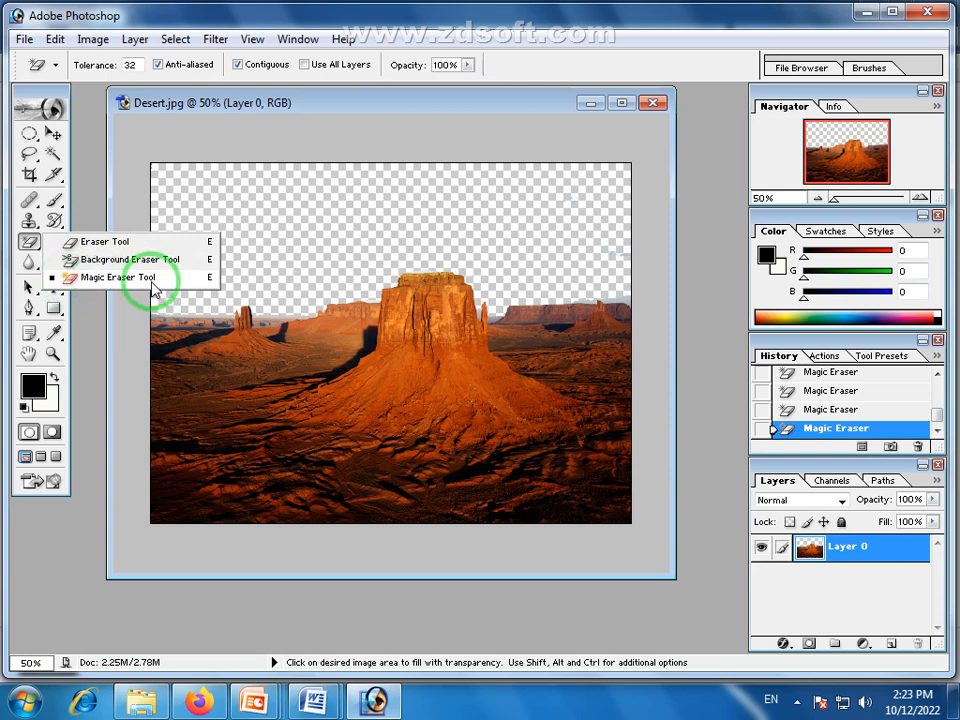
pyautogui.click(197, 277)
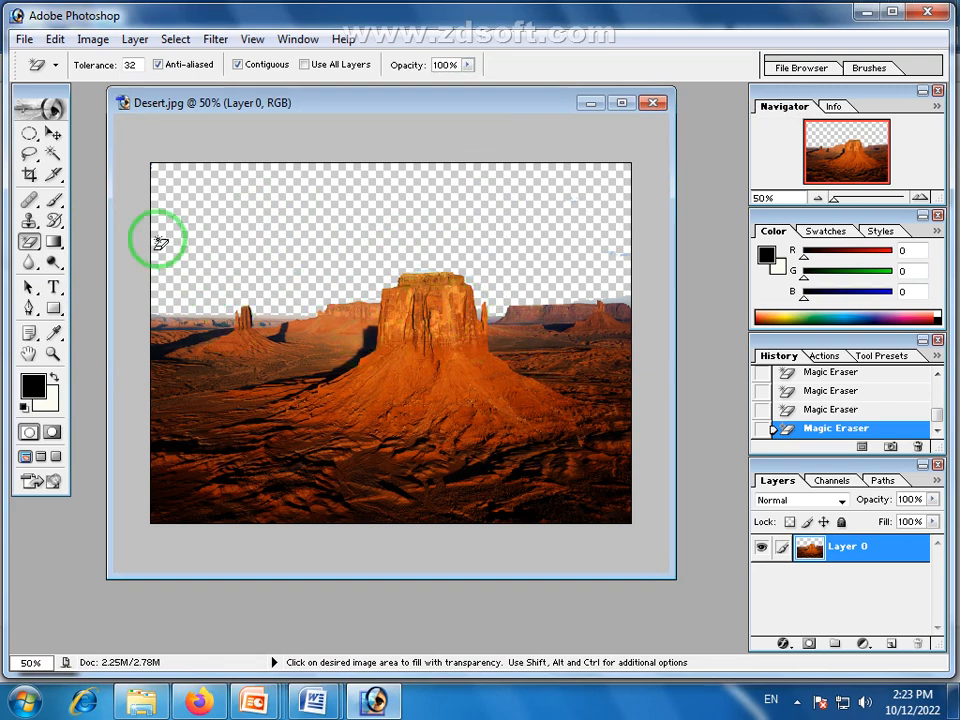
pyautogui.click(30, 242)
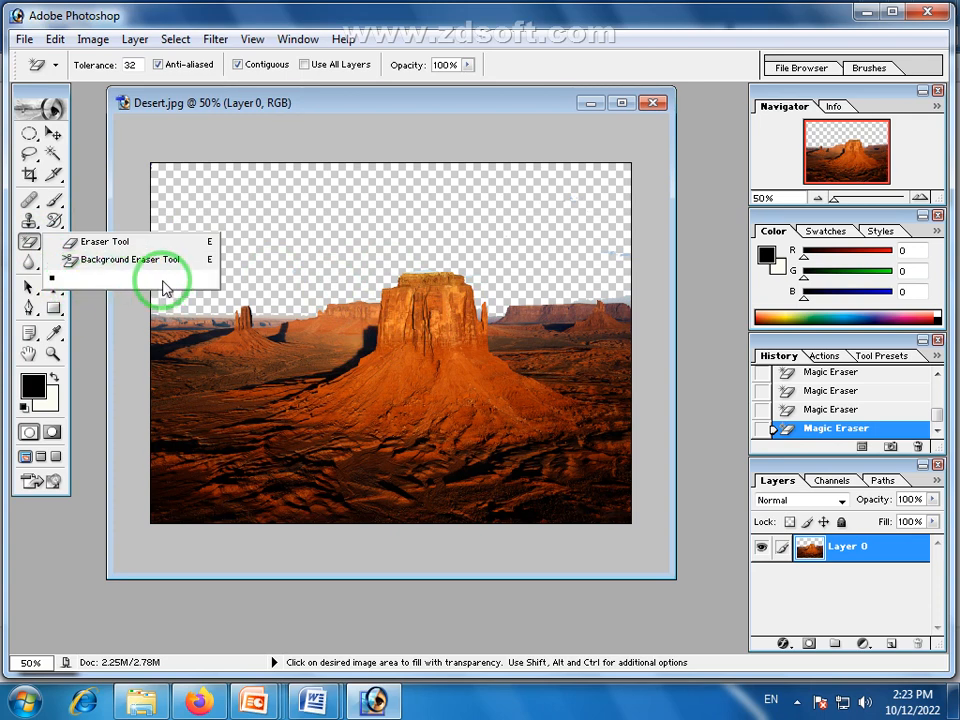
pyautogui.click(230, 108)
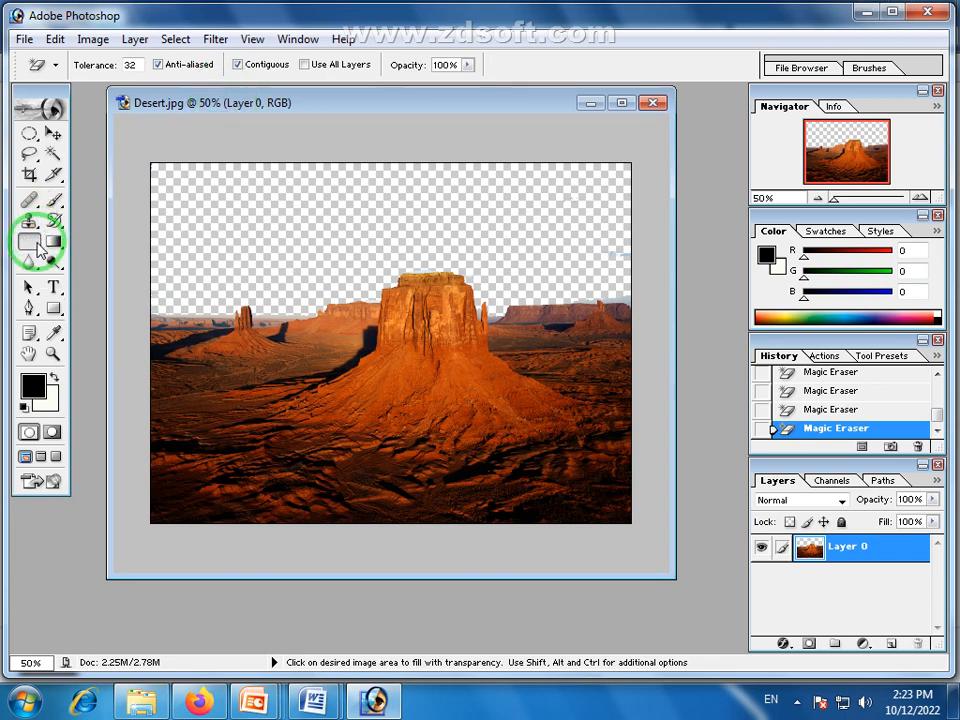
pyautogui.click(36, 250)
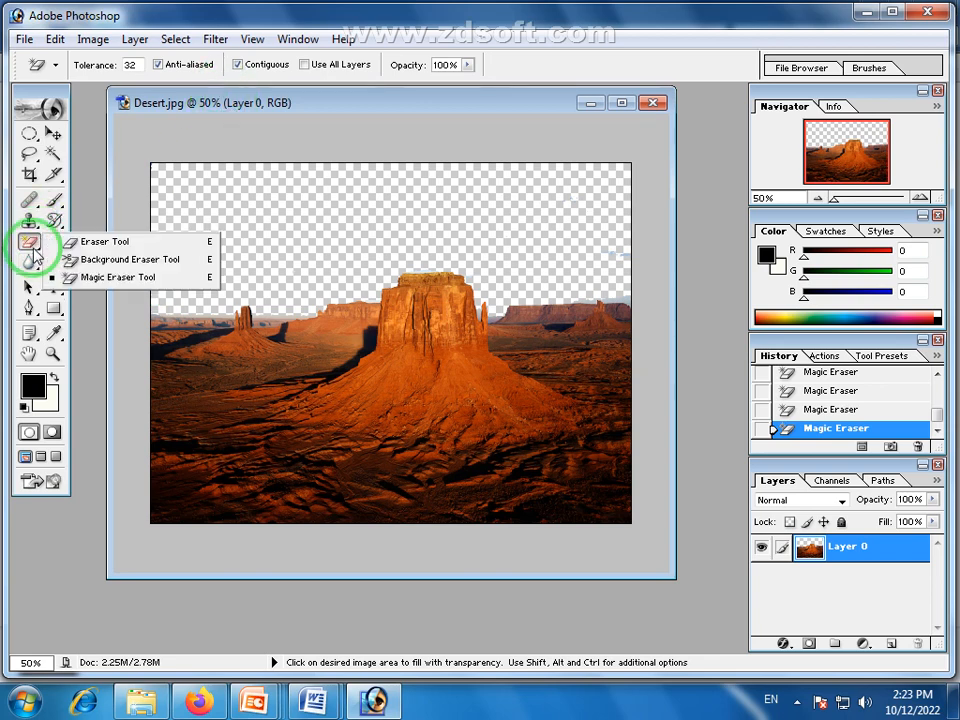
# Create a new blank white document with the offered settings and move its window clear of the tool palette
pyautogui.click(392, 104)
pyautogui.click(24, 40)
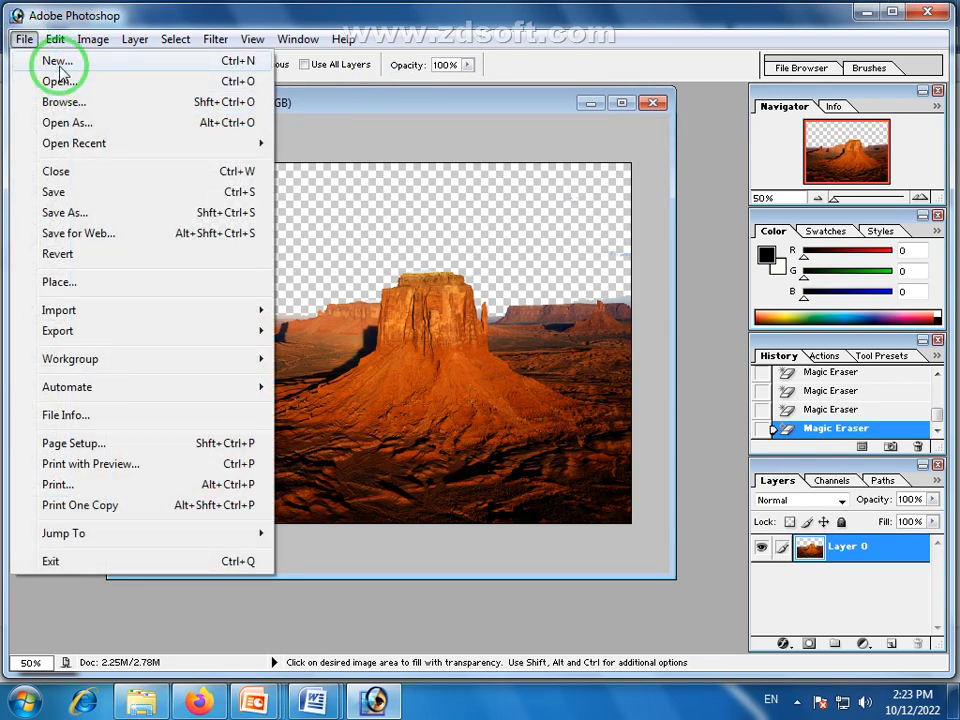
pyautogui.click(47, 59)
pyautogui.click(630, 234)
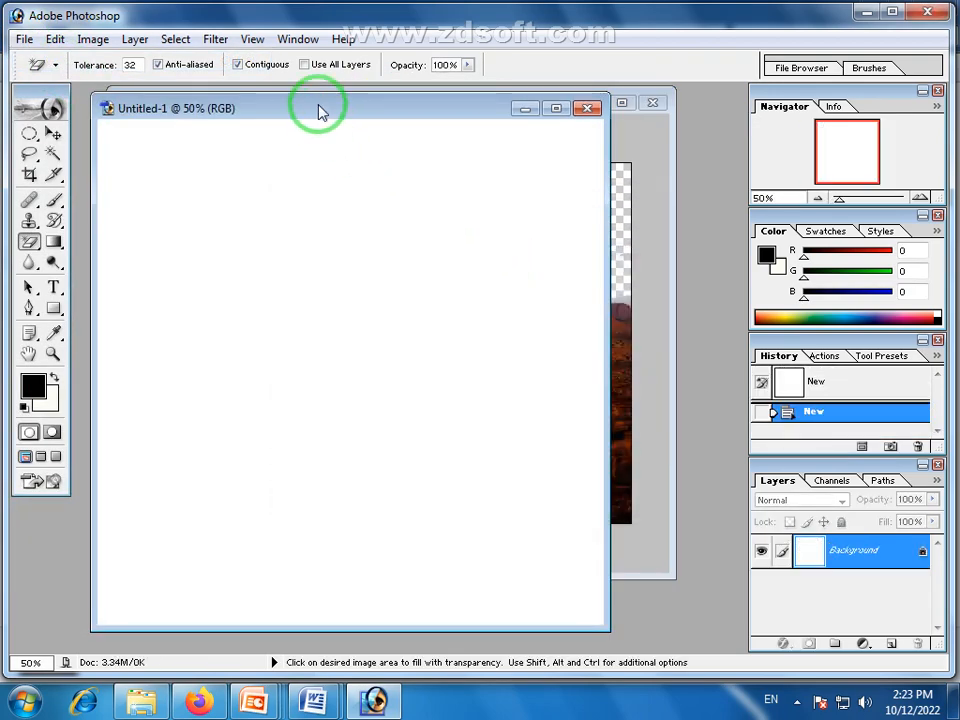
pyautogui.moveTo(321, 107); pyautogui.dragTo(400, 105)
# Fill the blank canvas with a black-to-white linear gradient using the Gradient Tool, first horizontally and finally from top to bottom
pyautogui.click(54, 245)
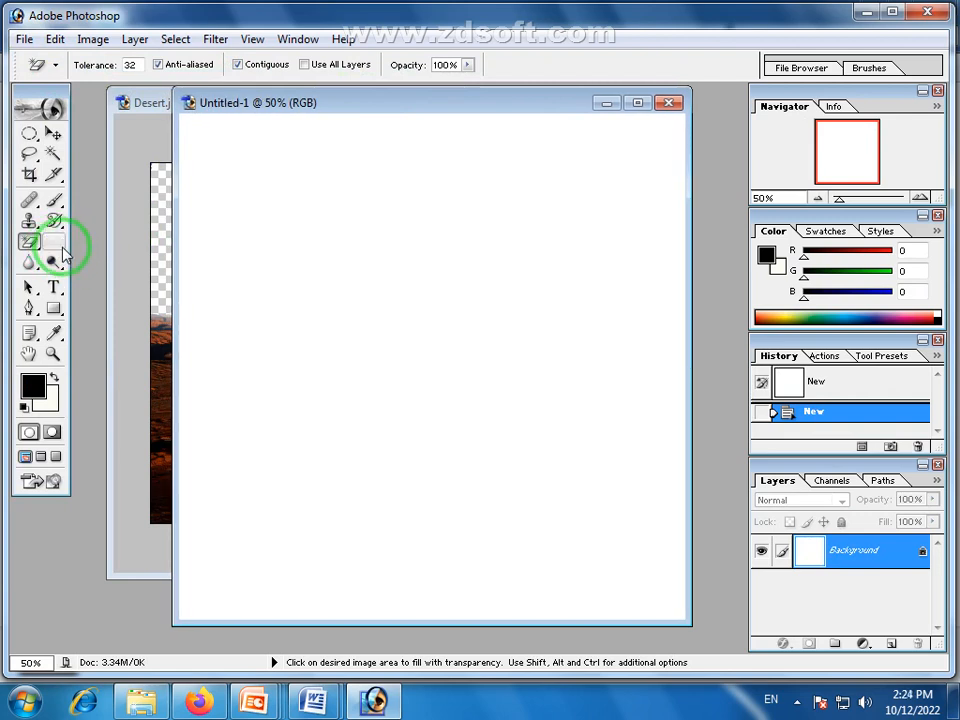
pyautogui.moveTo(63, 253); pyautogui.dragTo(121, 254)
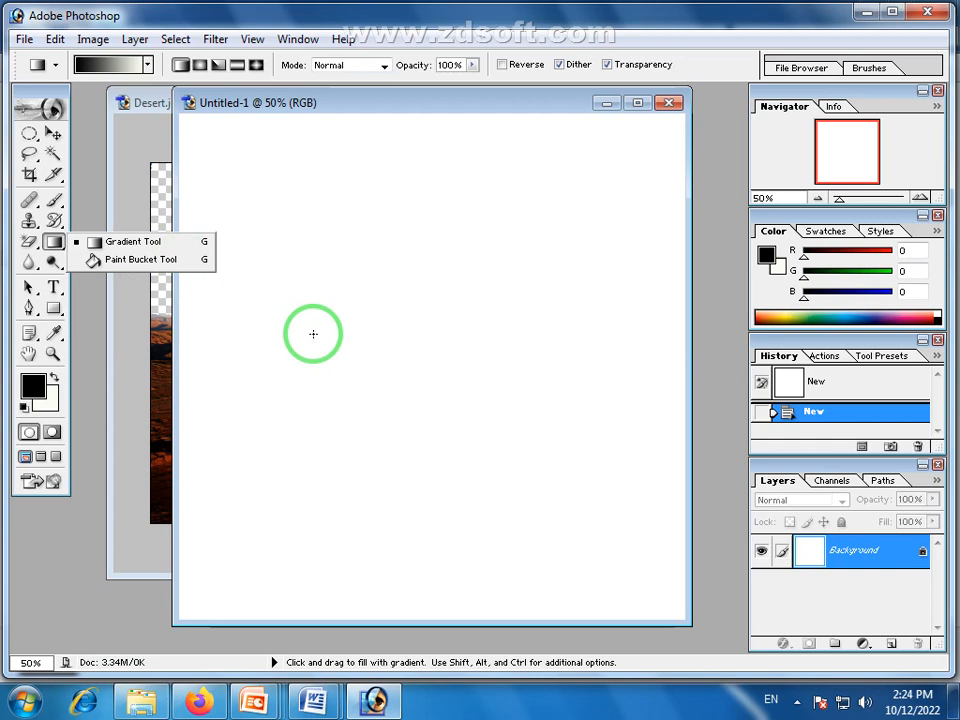
pyautogui.click(143, 241)
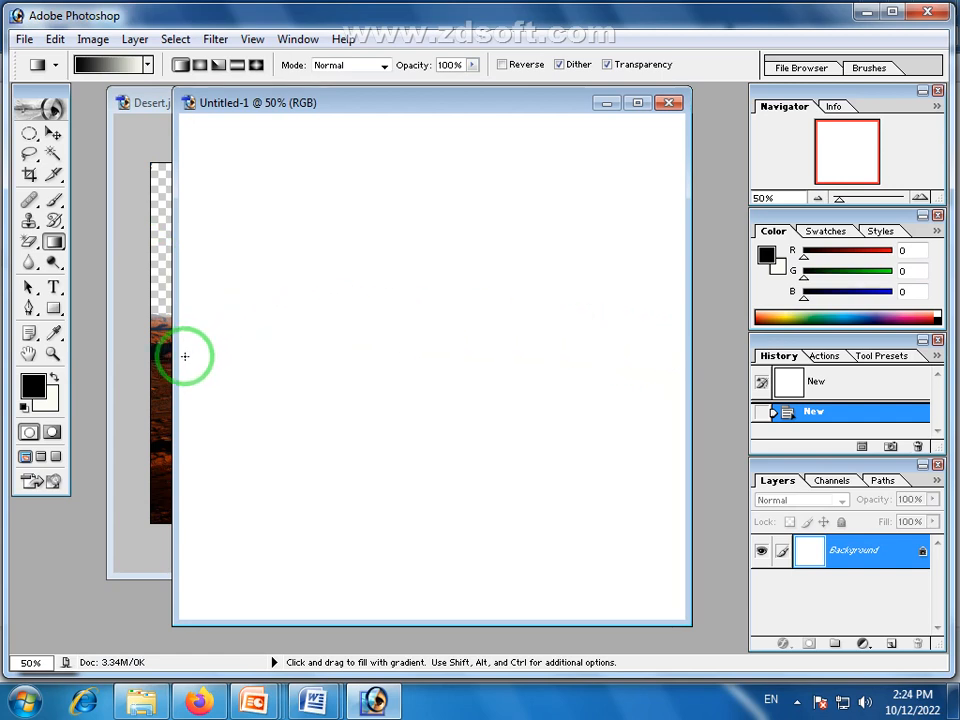
pyautogui.moveTo(184, 356); pyautogui.dragTo(674, 361)
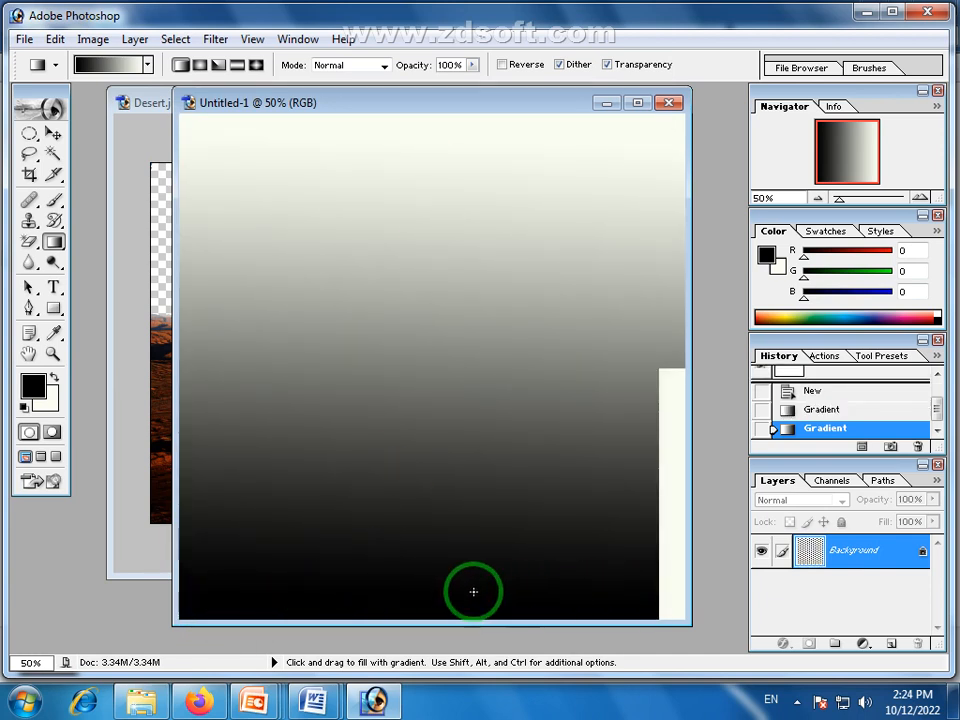
pyautogui.moveTo(419, 122); pyautogui.dragTo(407, 548)
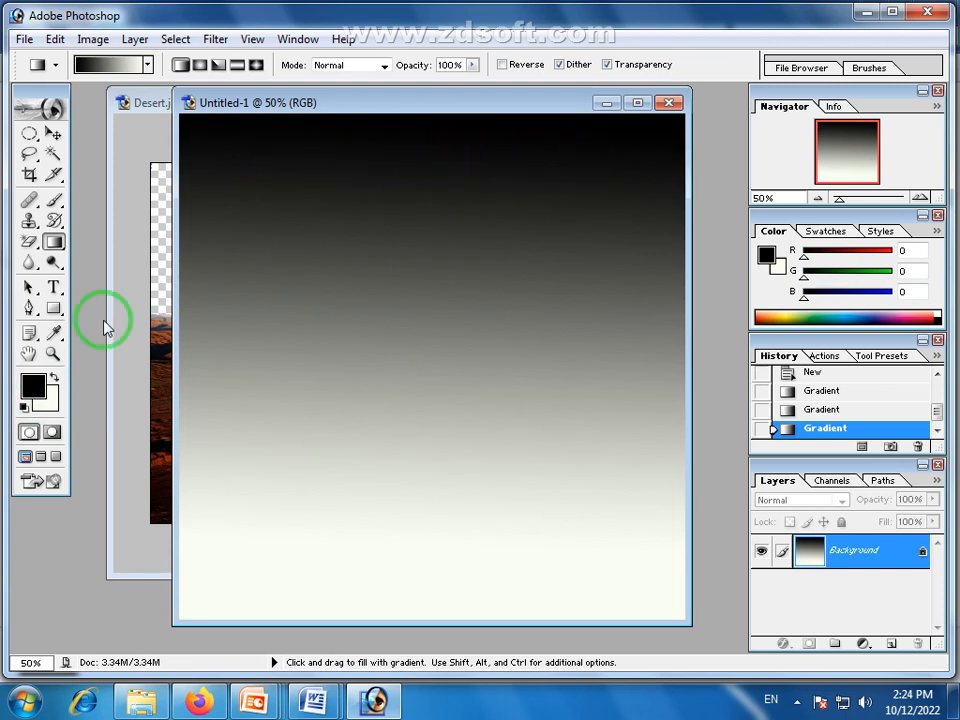
# Set the foreground color to bright red (RGB 254, 2, 2) and fill the canvas with a left-to-right red-to-white gradient
pyautogui.click(34, 385)
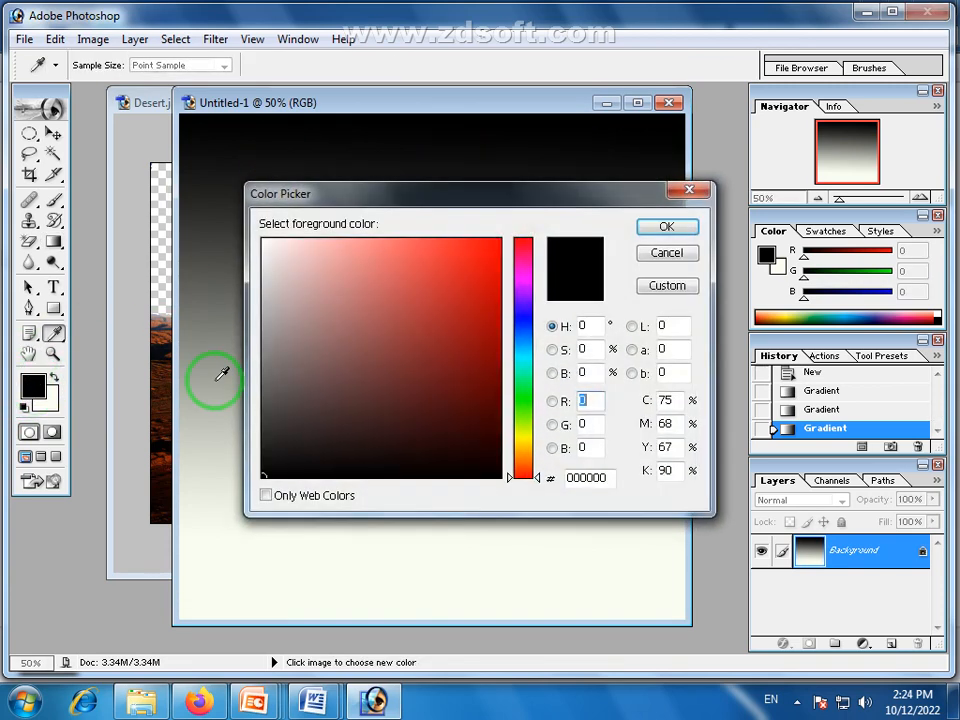
pyautogui.click(498, 240)
pyautogui.click(650, 228)
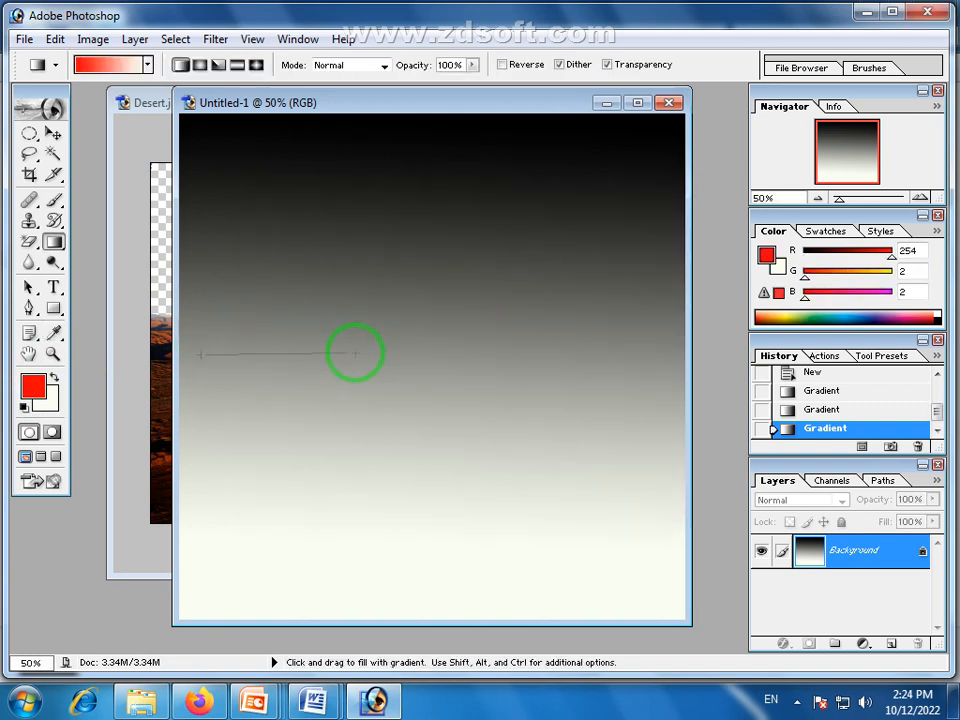
pyautogui.moveTo(657, 360); pyautogui.dragTo(658, 360)
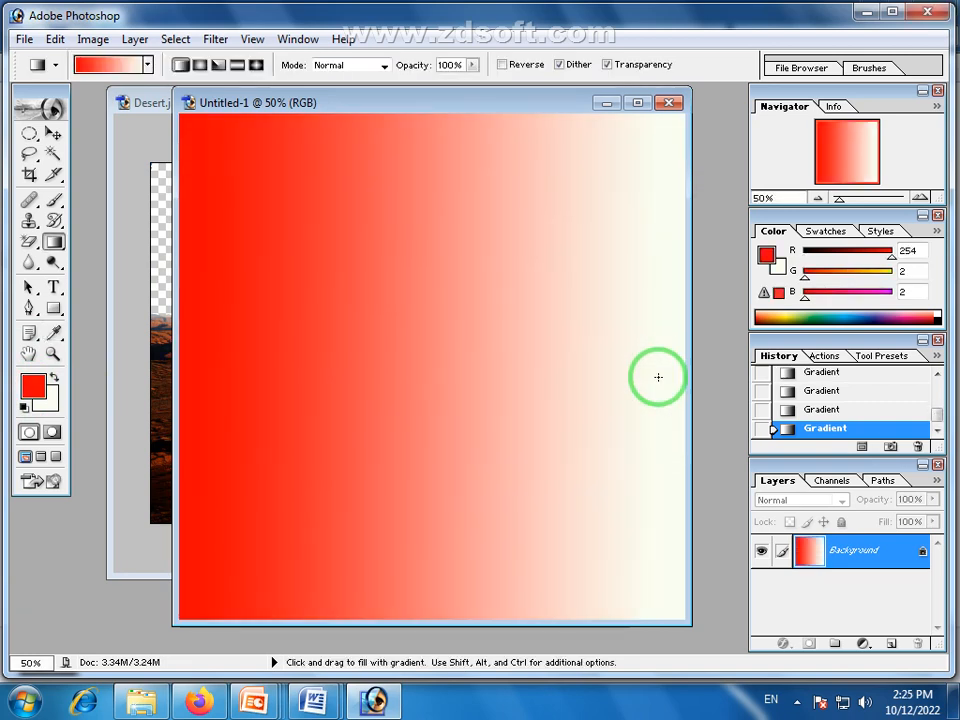
# Redraw the red-to-white gradient across the canvas in diagonal, horizontal and vertical directions, ending with a bottom-to-top fill
pyautogui.moveTo(653, 596); pyautogui.dragTo(573, 497)
pyautogui.moveTo(367, 287); pyautogui.dragTo(240, 176)
pyautogui.moveTo(650, 596); pyautogui.dragTo(576, 547)
pyautogui.moveTo(487, 451); pyautogui.dragTo(448, 407)
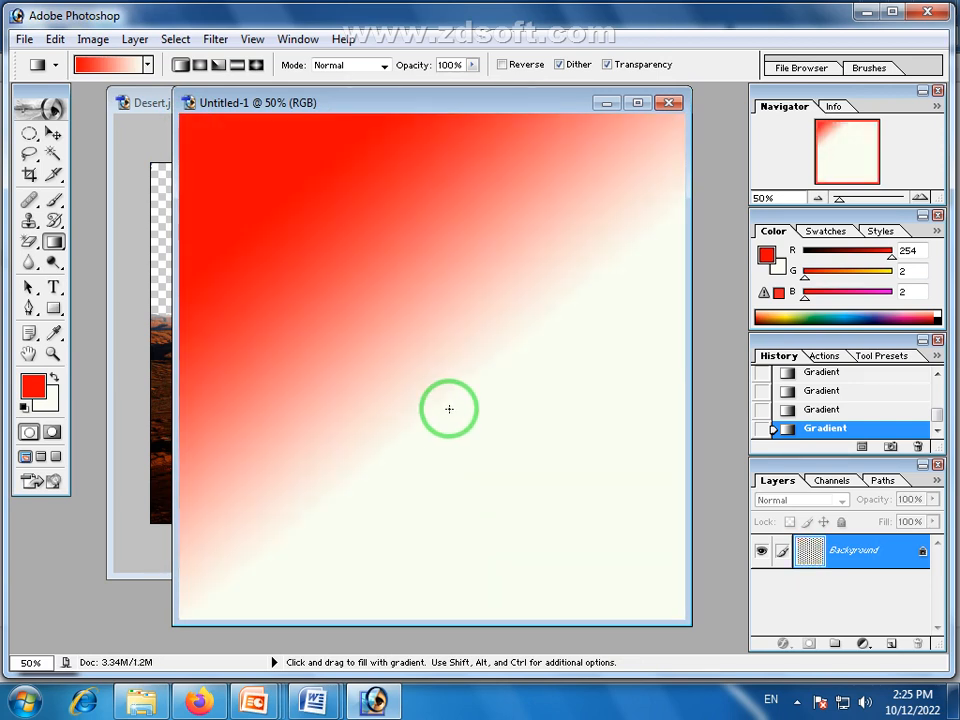
pyautogui.moveTo(514, 489); pyautogui.dragTo(330, 446)
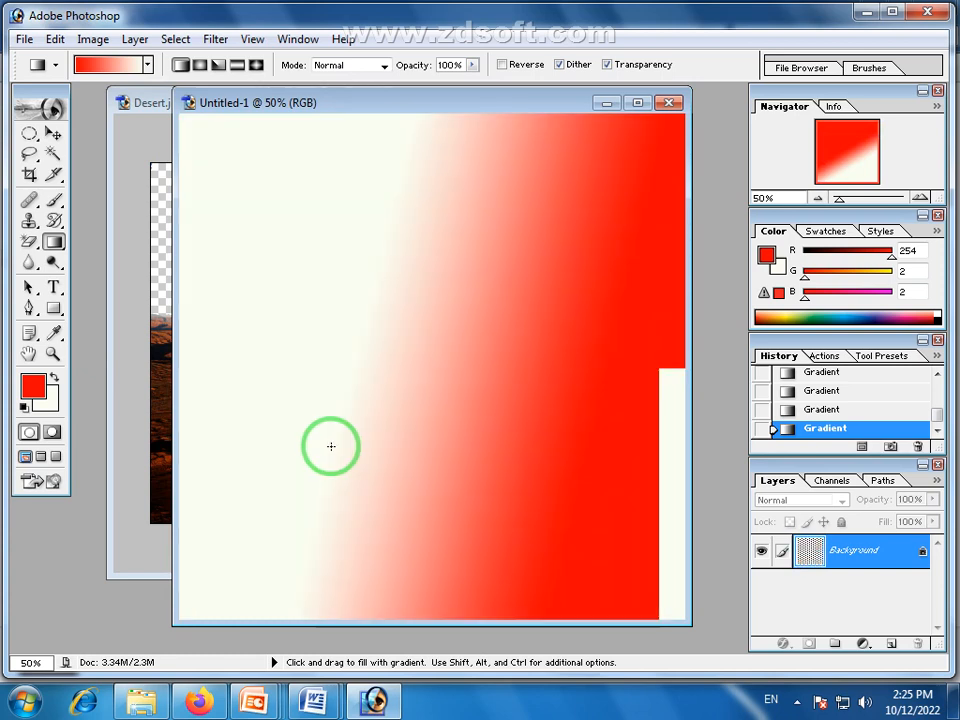
pyautogui.moveTo(626, 370); pyautogui.dragTo(242, 369)
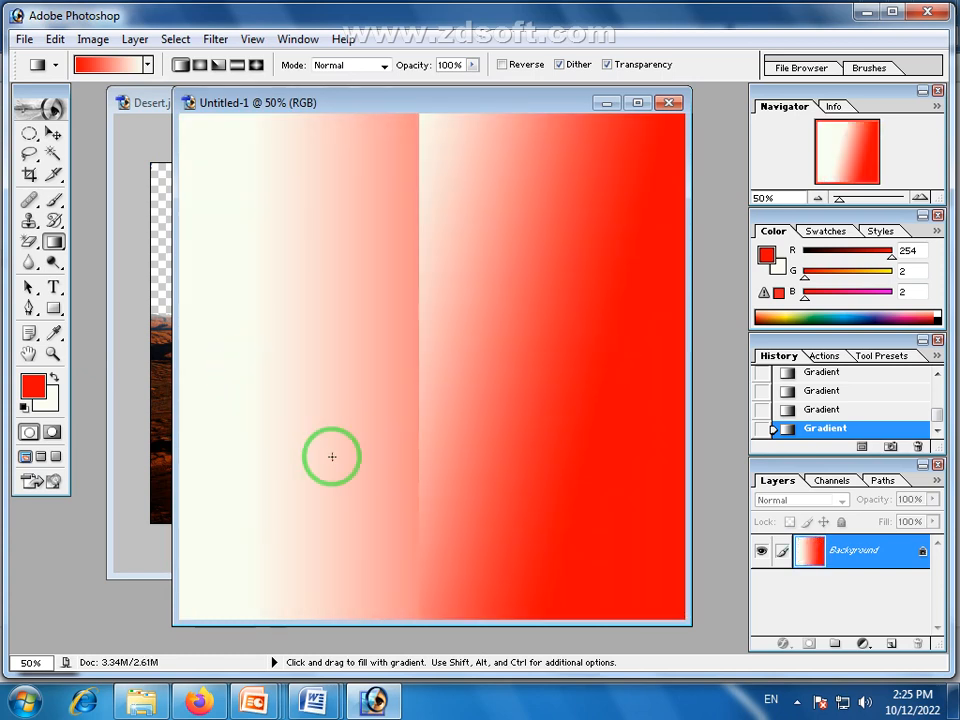
pyautogui.moveTo(421, 586); pyautogui.dragTo(457, 282)
pyautogui.moveTo(412, 185); pyautogui.dragTo(412, 186)
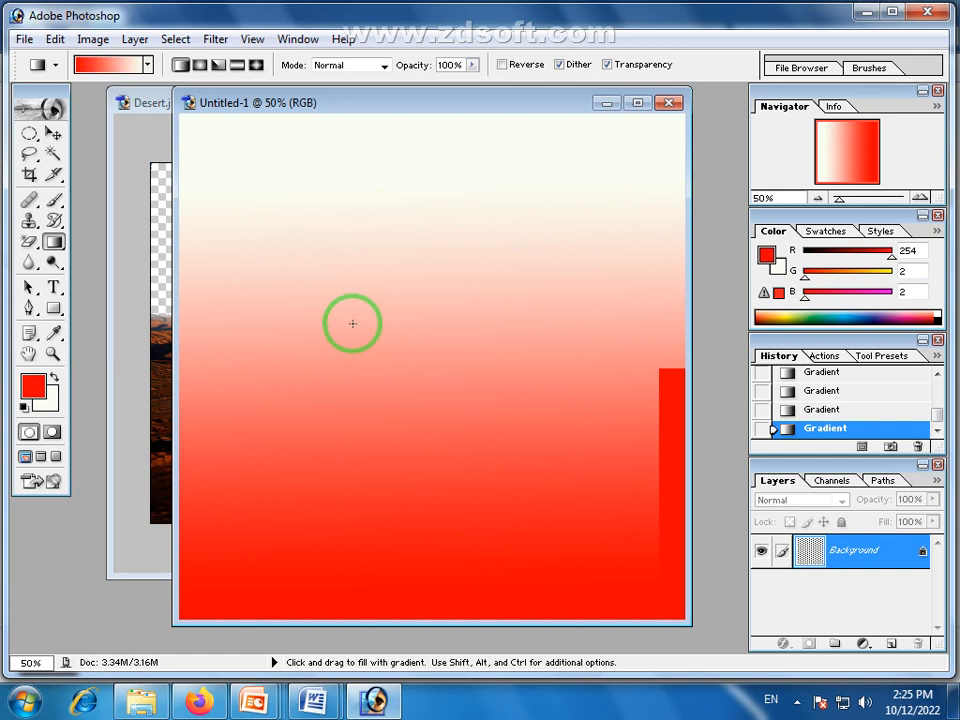
# Restore the blank New history snapshot and fill the canvas from left to right with the red-to-green gradient preset
pyautogui.scroll(5, 816, 407)
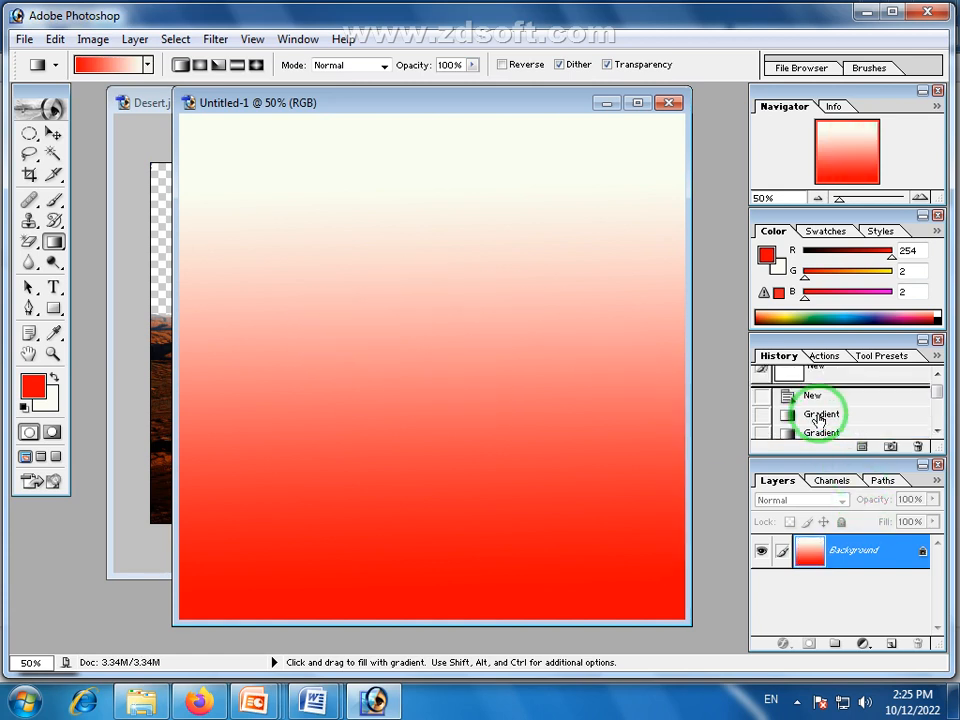
pyautogui.click(820, 381)
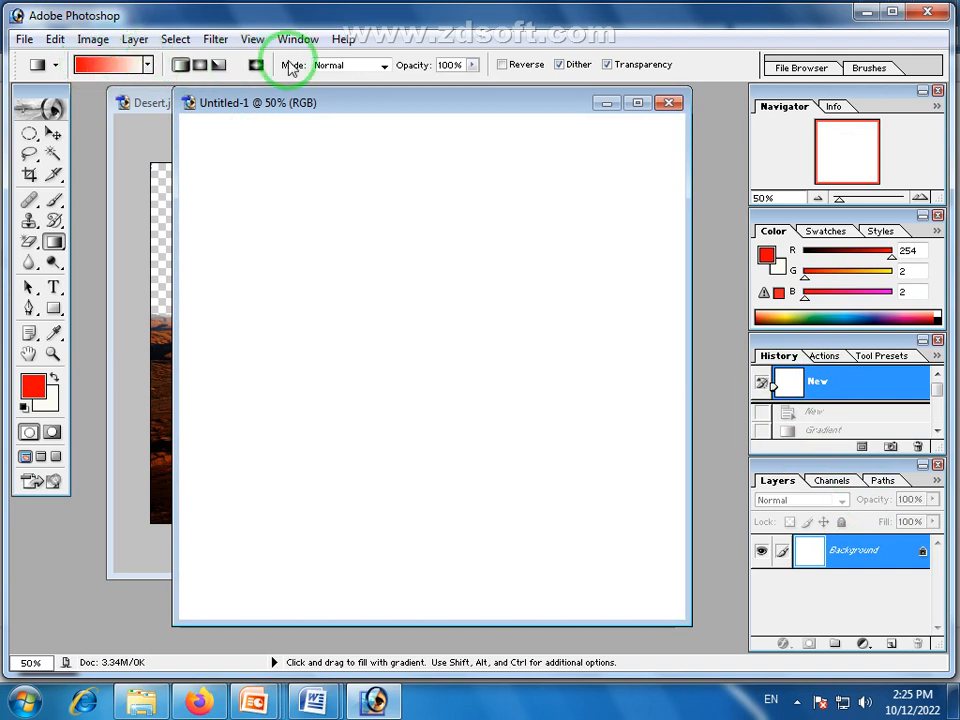
pyautogui.click(148, 66)
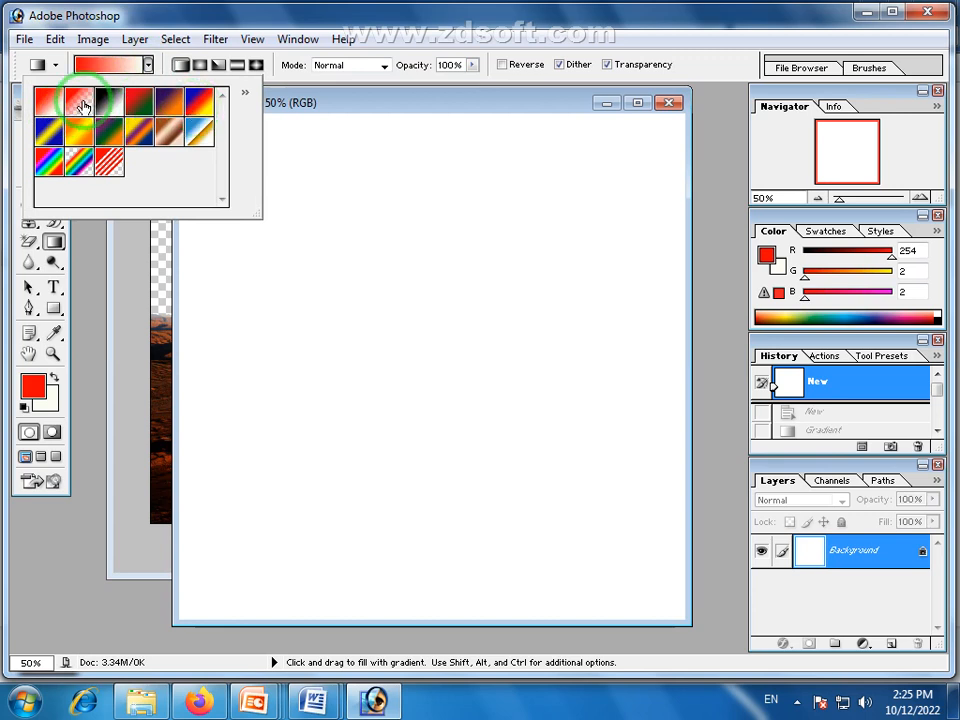
pyautogui.click(139, 100)
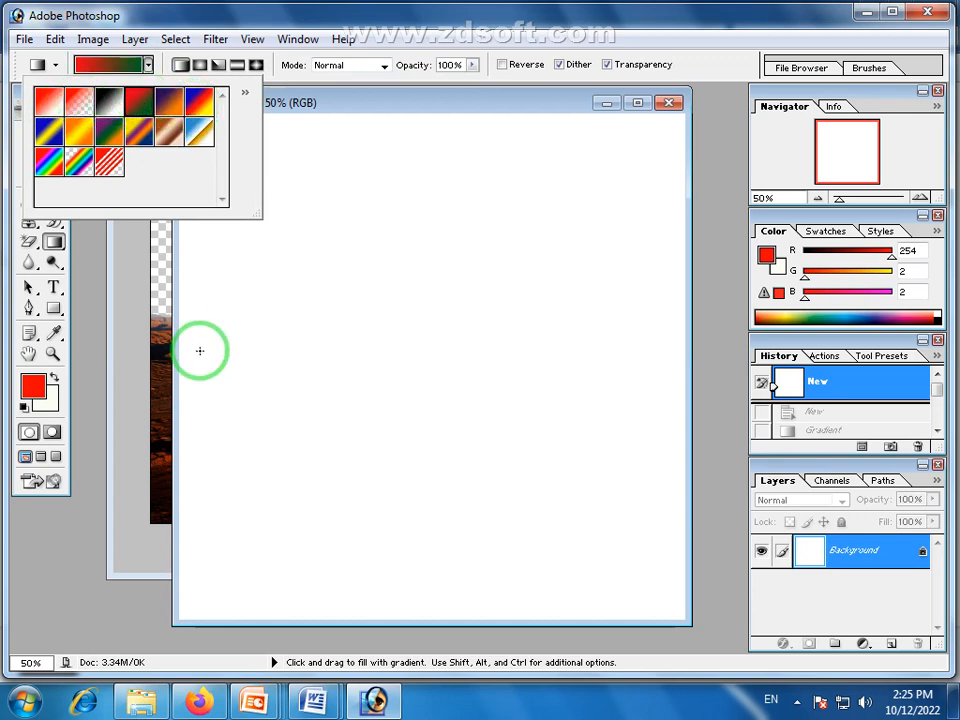
pyautogui.moveTo(200, 351); pyautogui.dragTo(647, 358)
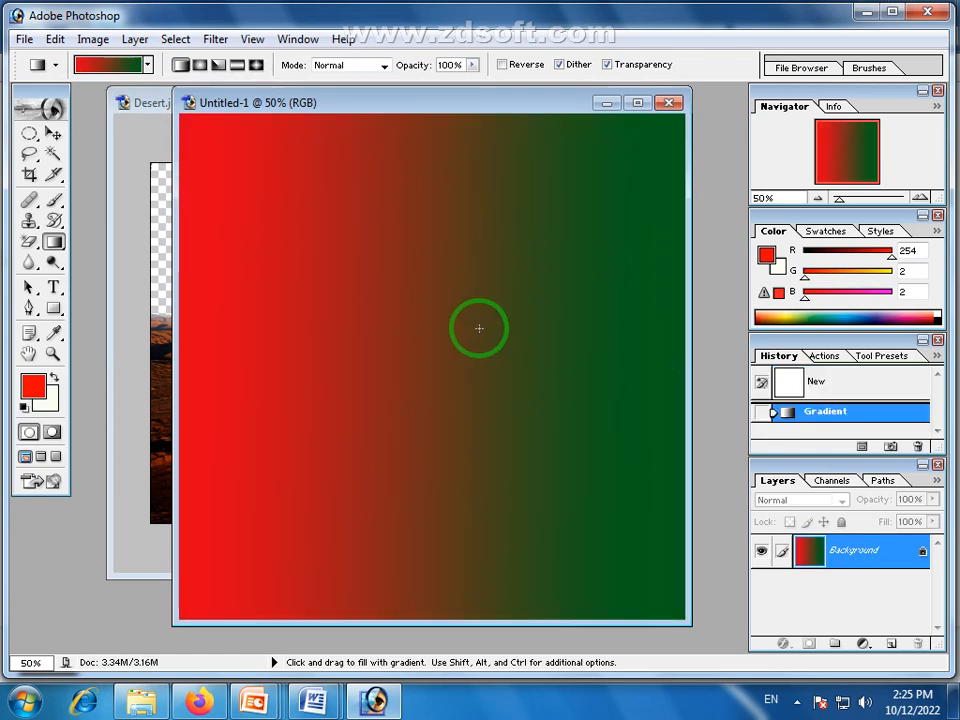
# Redraw the red-to-green gradient in several directions, ending diagonally with red at the lower left and green at the upper right
pyautogui.moveTo(259, 171); pyautogui.dragTo(432, 336)
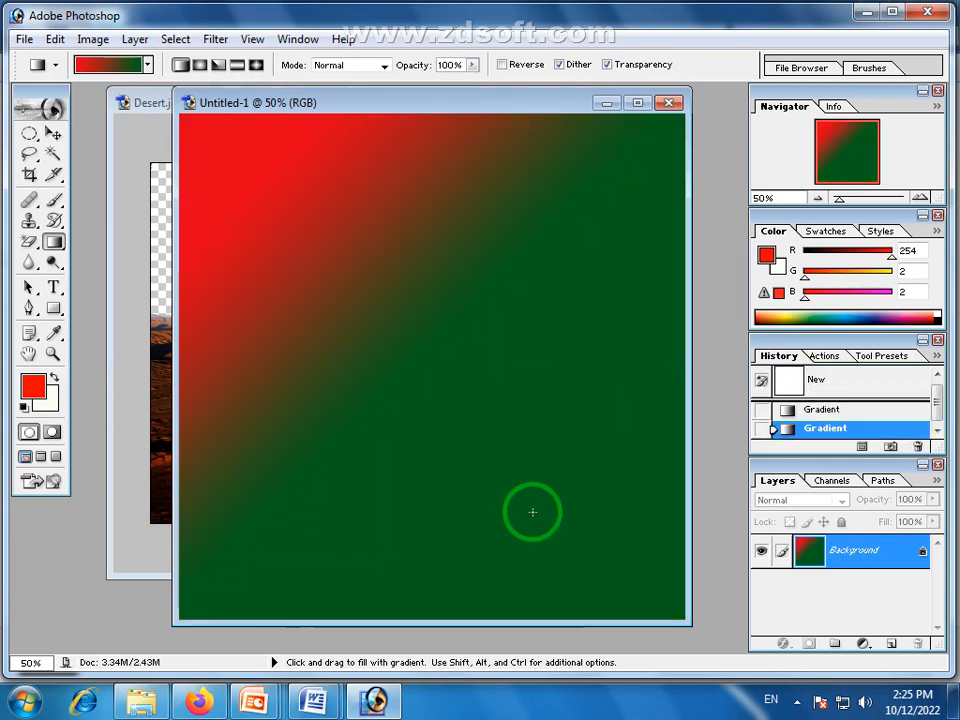
pyautogui.moveTo(532, 512); pyautogui.dragTo(456, 379)
pyautogui.moveTo(446, 242); pyautogui.dragTo(442, 335)
pyautogui.moveTo(300, 428); pyautogui.dragTo(545, 427)
pyautogui.moveTo(514, 527); pyautogui.dragTo(523, 317)
pyautogui.moveTo(435, 255); pyautogui.dragTo(553, 268)
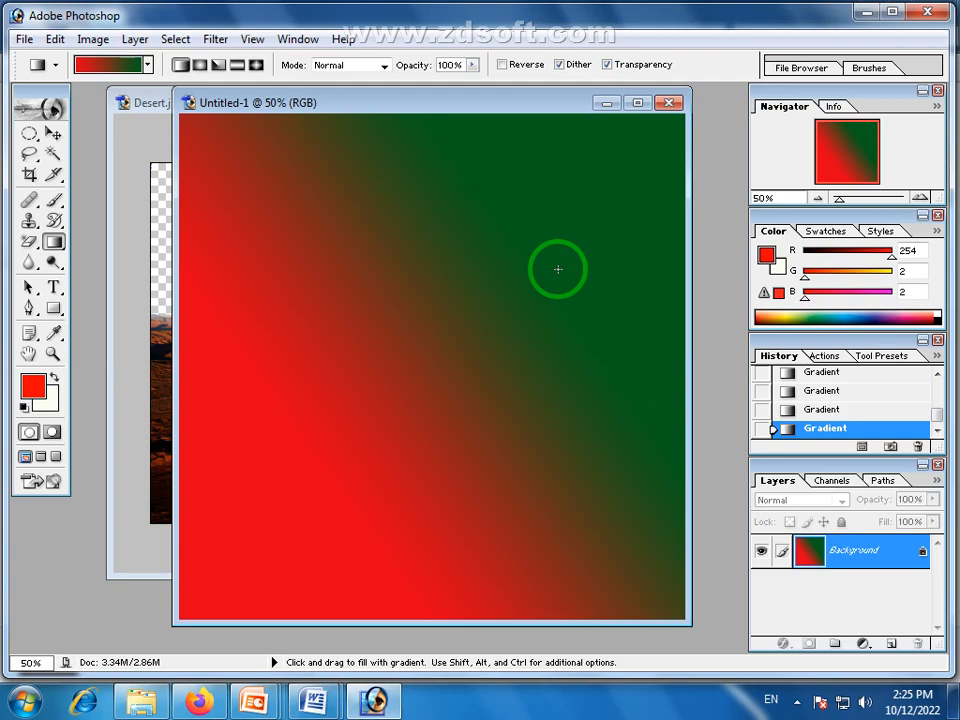
# Open the istockphoto Photoshop file from the folder D:\PRIME\Prime Computer College\My Book\Adobe Photoshop
pyautogui.click(142, 700)
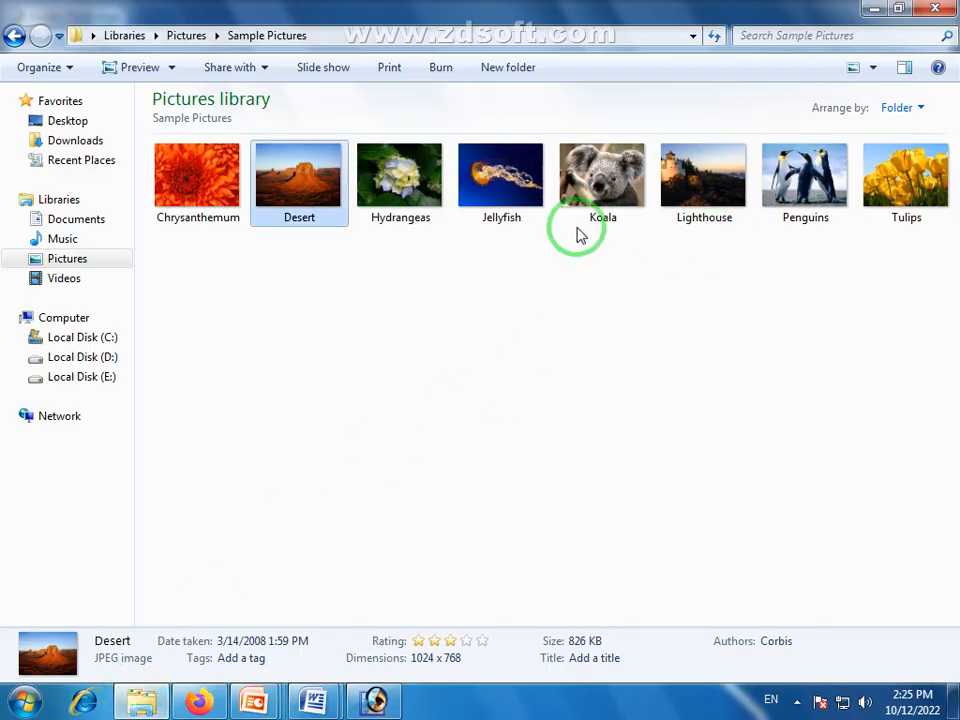
pyautogui.click(88, 357)
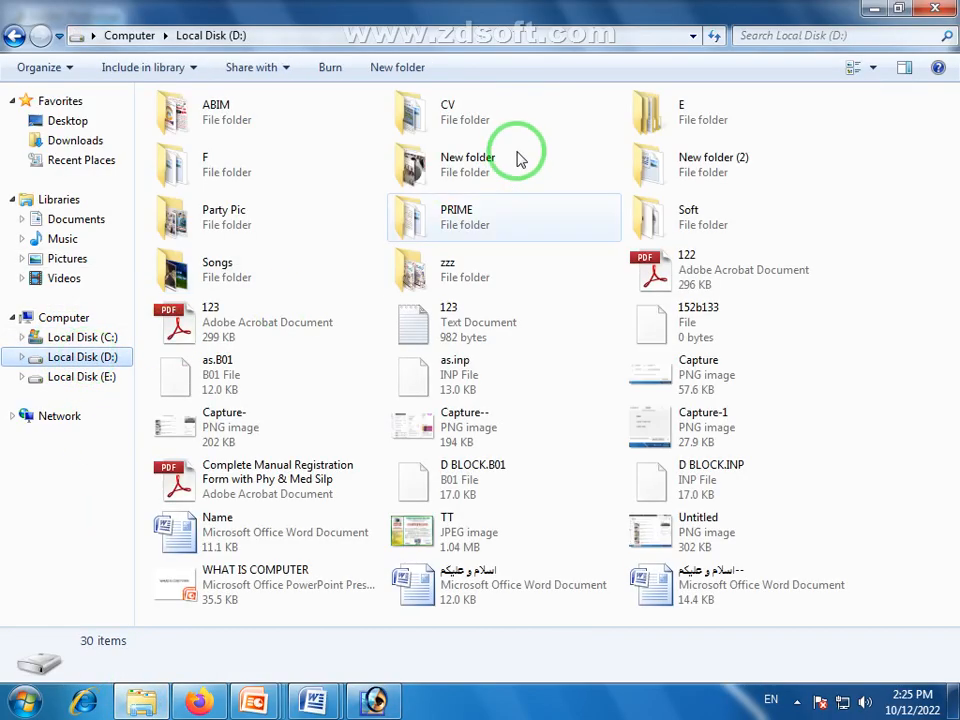
pyautogui.doubleClick(420, 236)
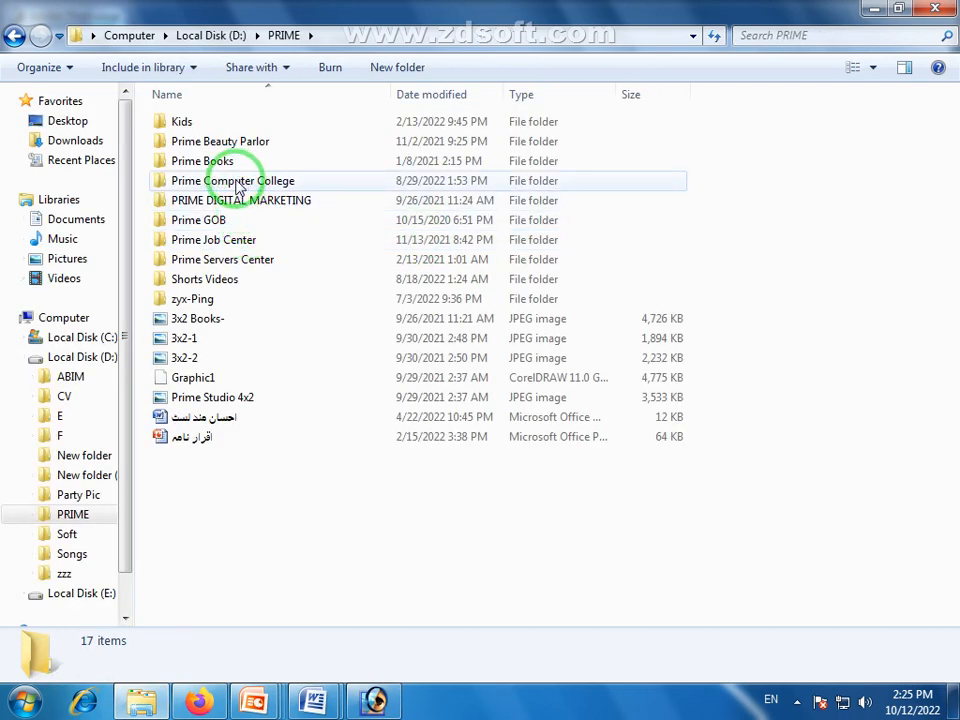
pyautogui.doubleClick(238, 188)
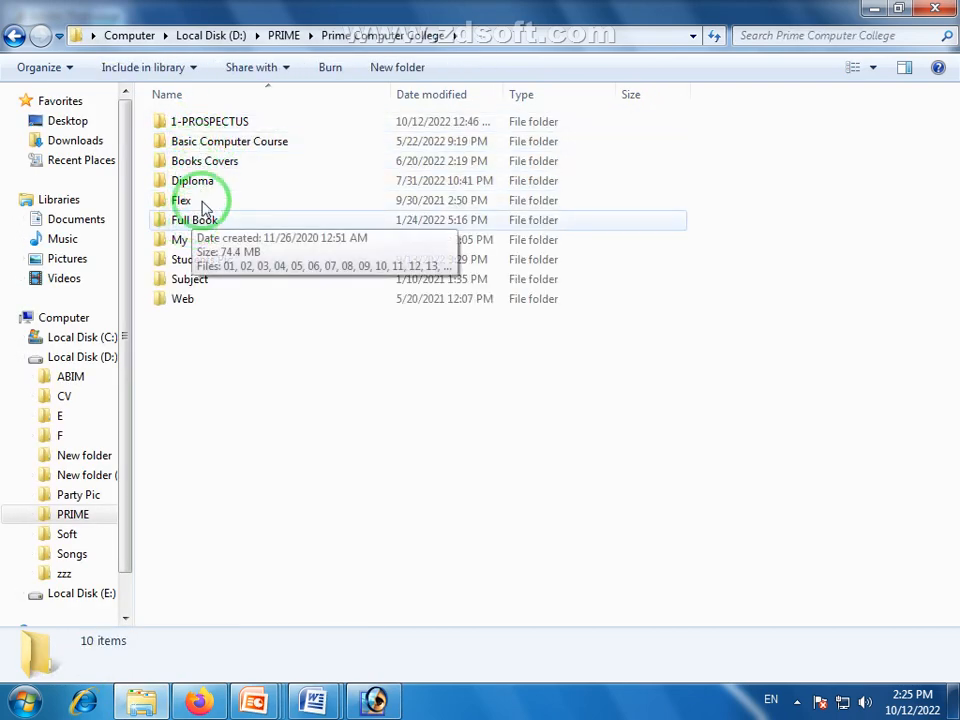
pyautogui.click(210, 122)
pyautogui.doubleClick(205, 240)
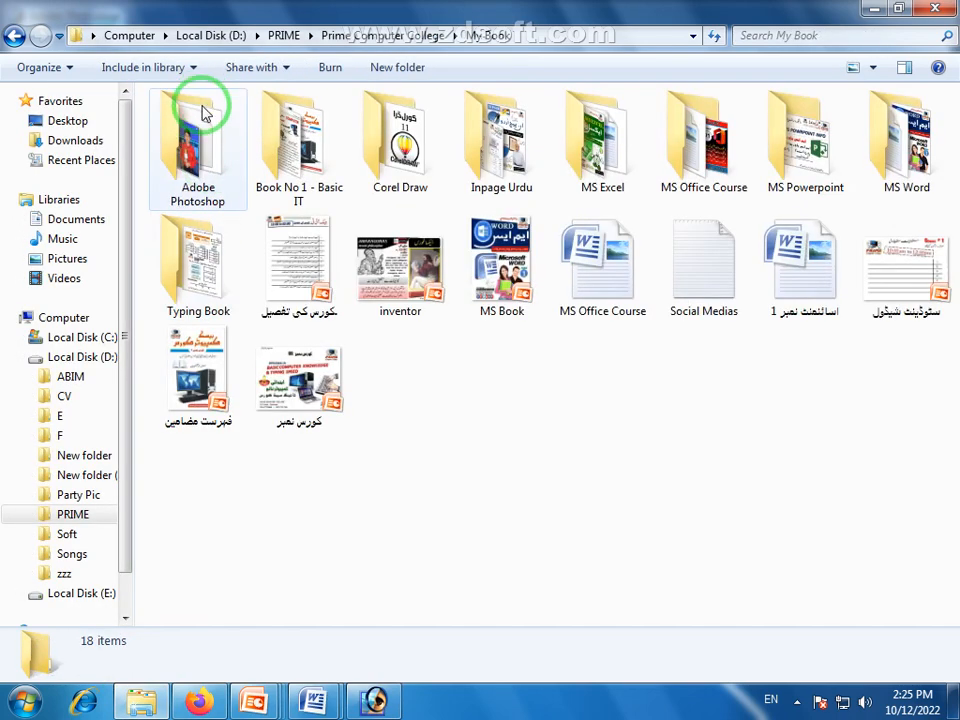
pyautogui.doubleClick(203, 113)
pyautogui.click(598, 160)
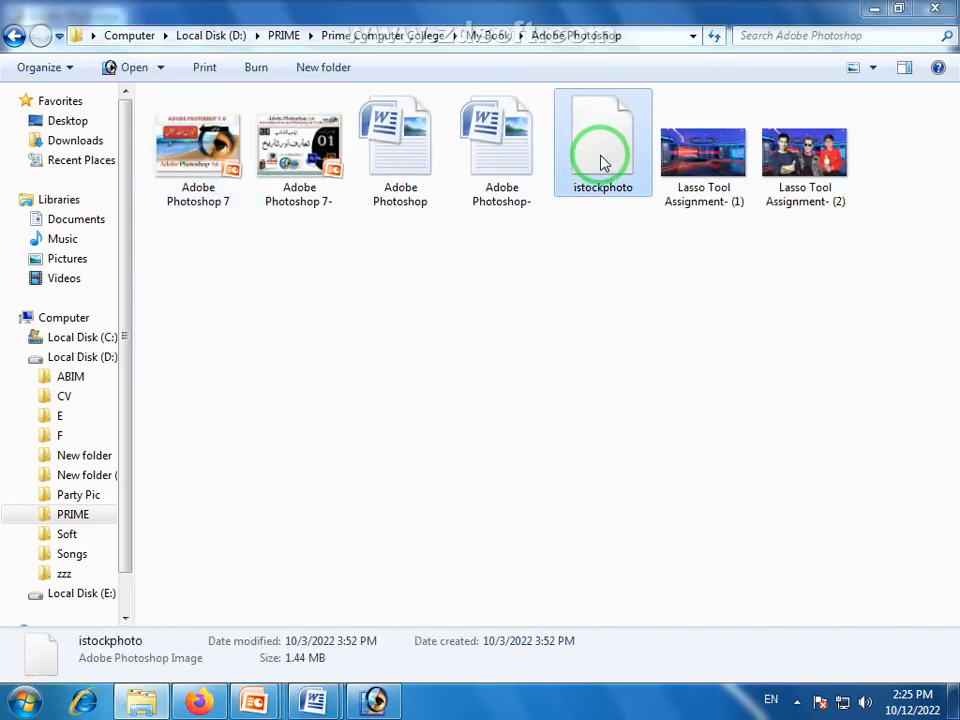
pyautogui.doubleClick(603, 163)
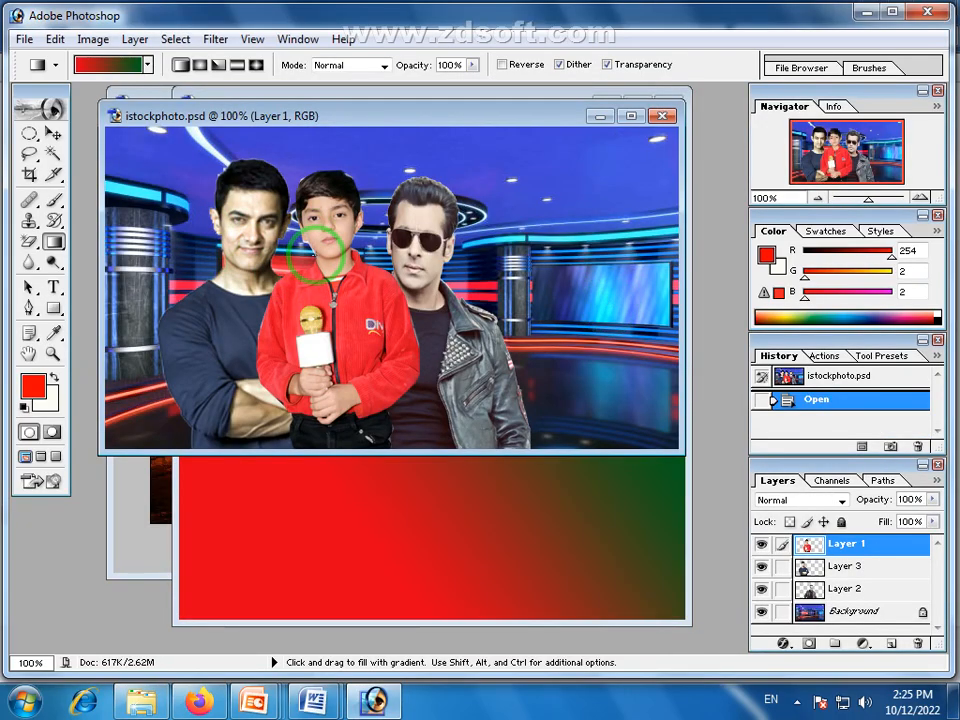
# Create a white 15 x 15 inch RGB document at 72 pixels/inch and place its window beside the istockphoto image
pyautogui.click(24, 39)
pyautogui.click(42, 60)
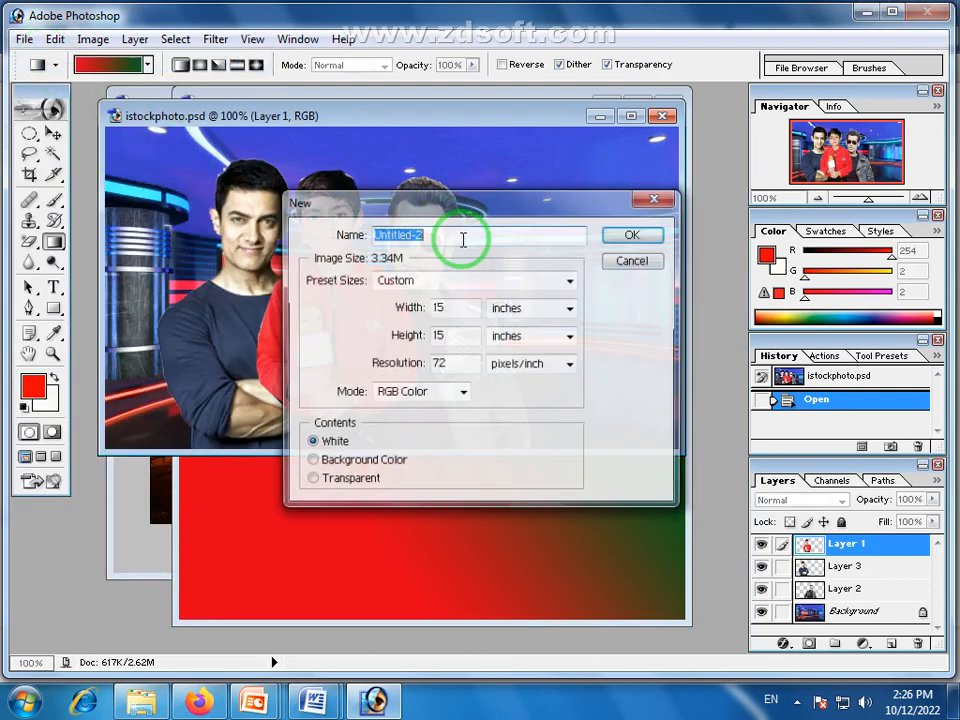
pyautogui.click(629, 236)
pyautogui.moveTo(339, 124); pyautogui.dragTo(641, 141)
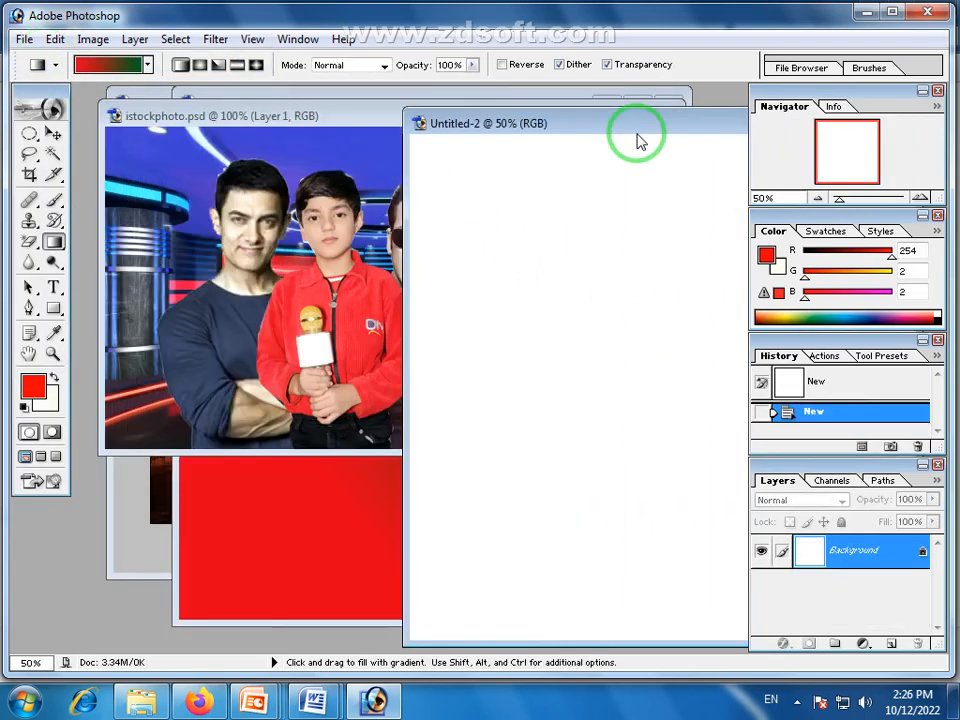
# Copy the layer of the boy in the red jacket from istockphoto.psd into Untitled-2 and reposition him on the canvas
pyautogui.click(366, 117)
pyautogui.click(53, 132)
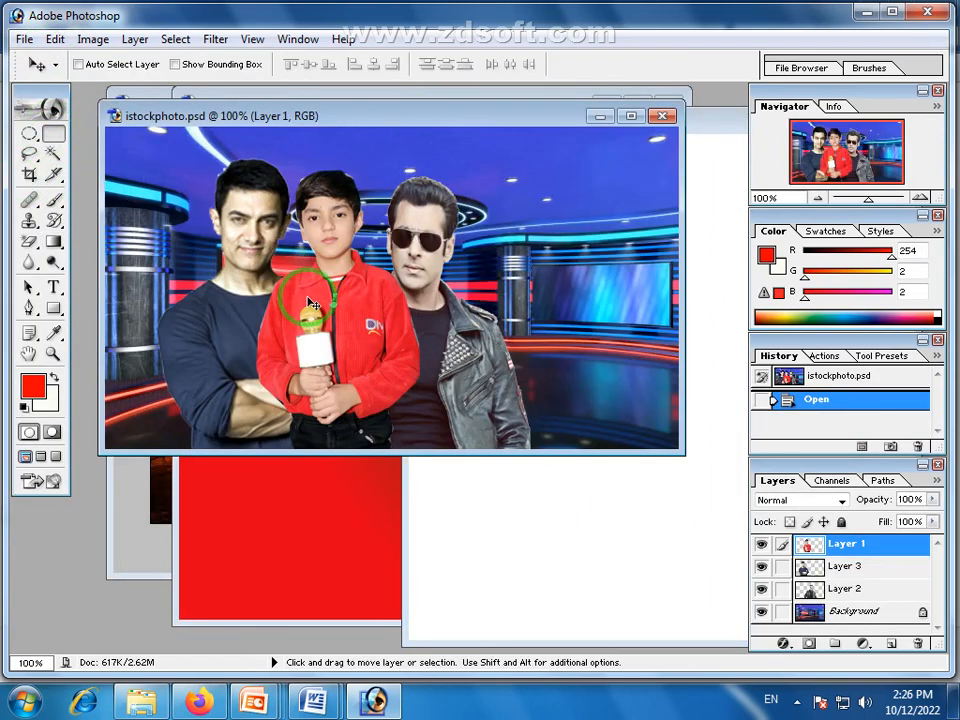
pyautogui.moveTo(312, 303); pyautogui.dragTo(604, 538)
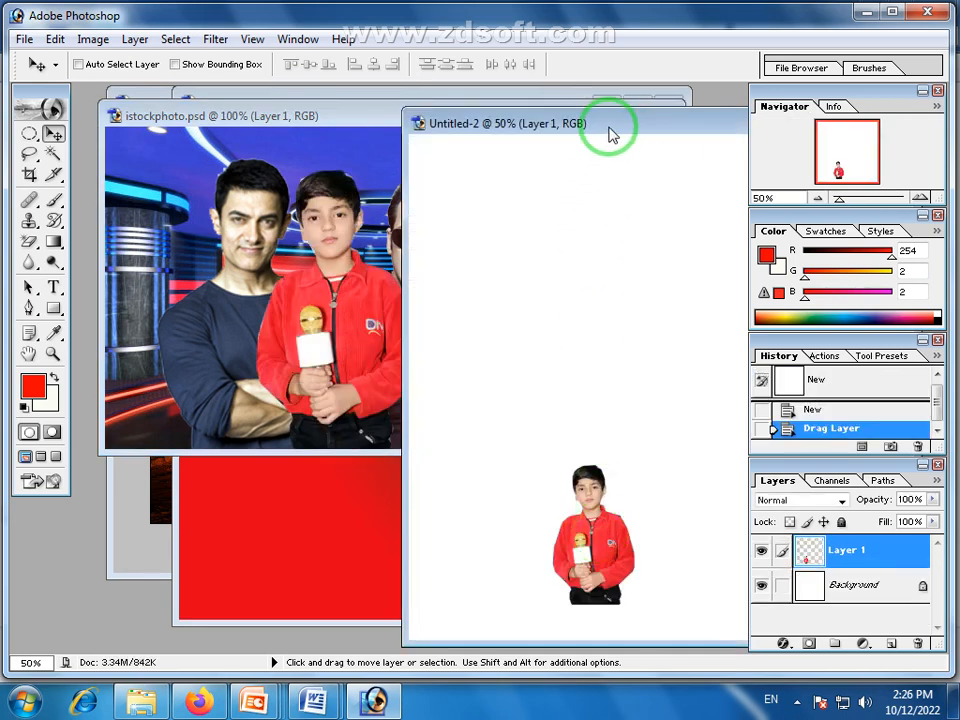
pyautogui.moveTo(611, 134); pyautogui.dragTo(459, 122)
pyautogui.moveTo(480, 568); pyautogui.dragTo(504, 534)
pyautogui.moveTo(643, 111); pyautogui.dragTo(551, 121)
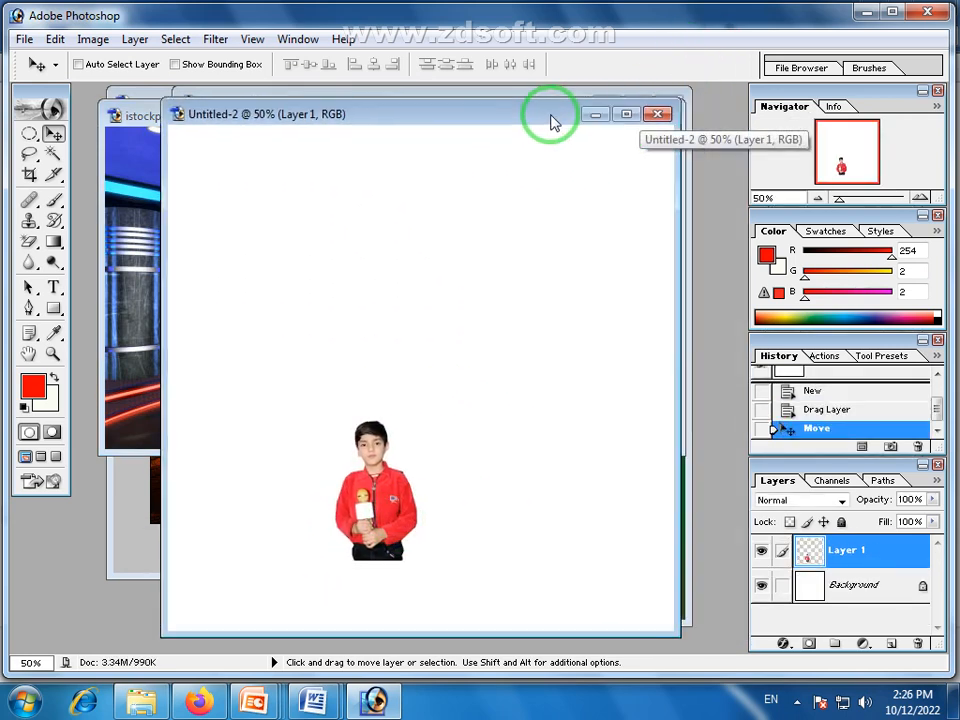
# Enlarge the boy's layer with Free Transform to about 265% width and 258% height and position him at the canvas's bottom center
pyautogui.hotkey('ctrl', 't')
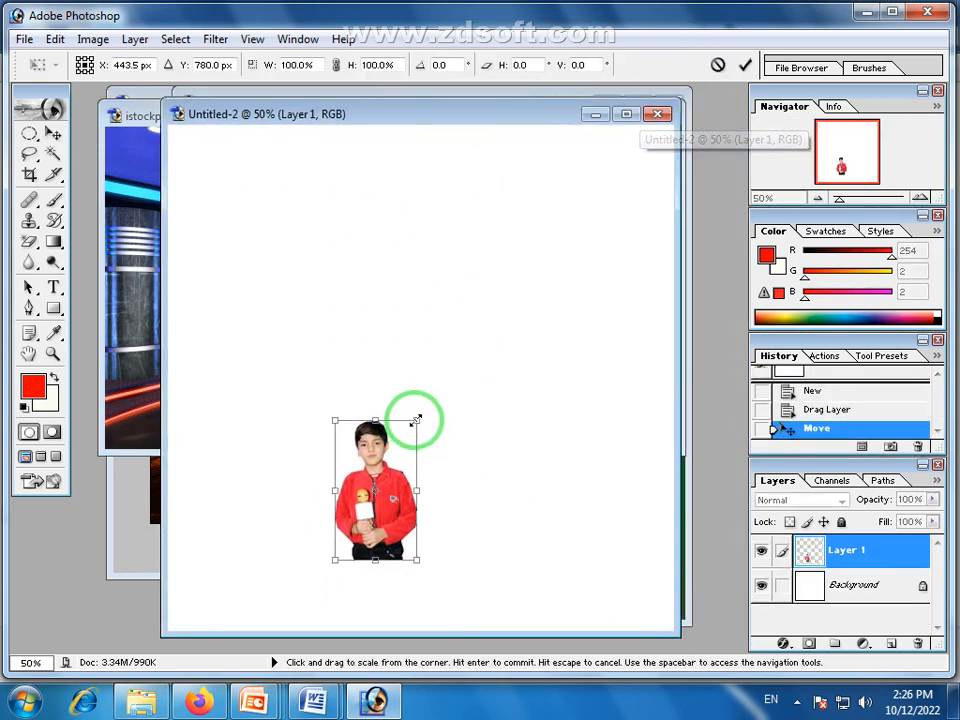
pyautogui.moveTo(414, 416); pyautogui.dragTo(553, 200)
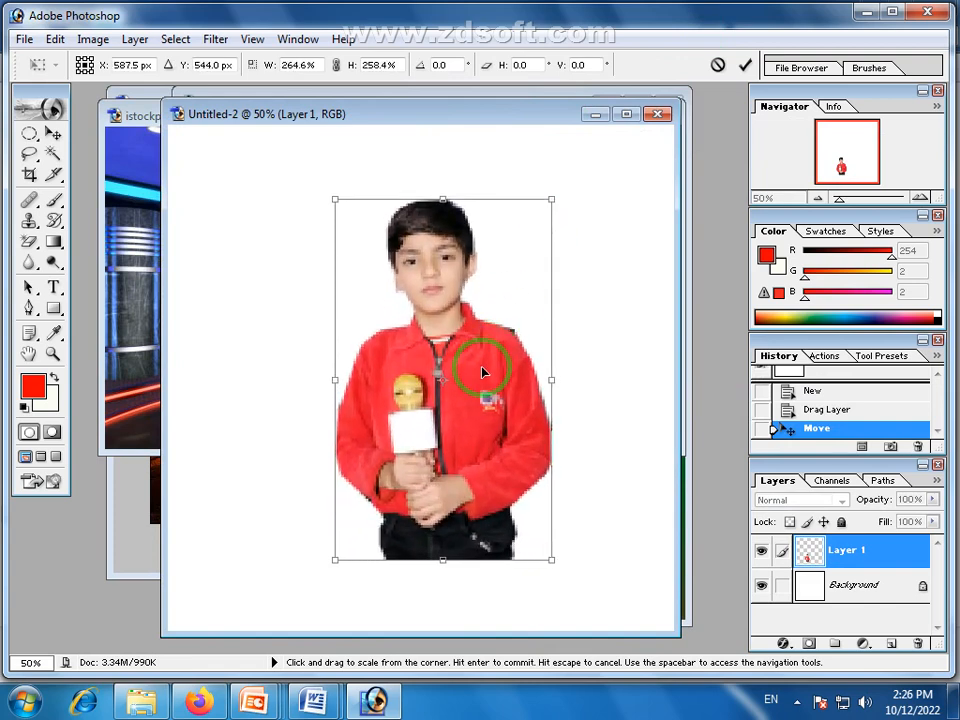
pyautogui.moveTo(484, 369); pyautogui.dragTo(429, 443)
pyautogui.press('Return')
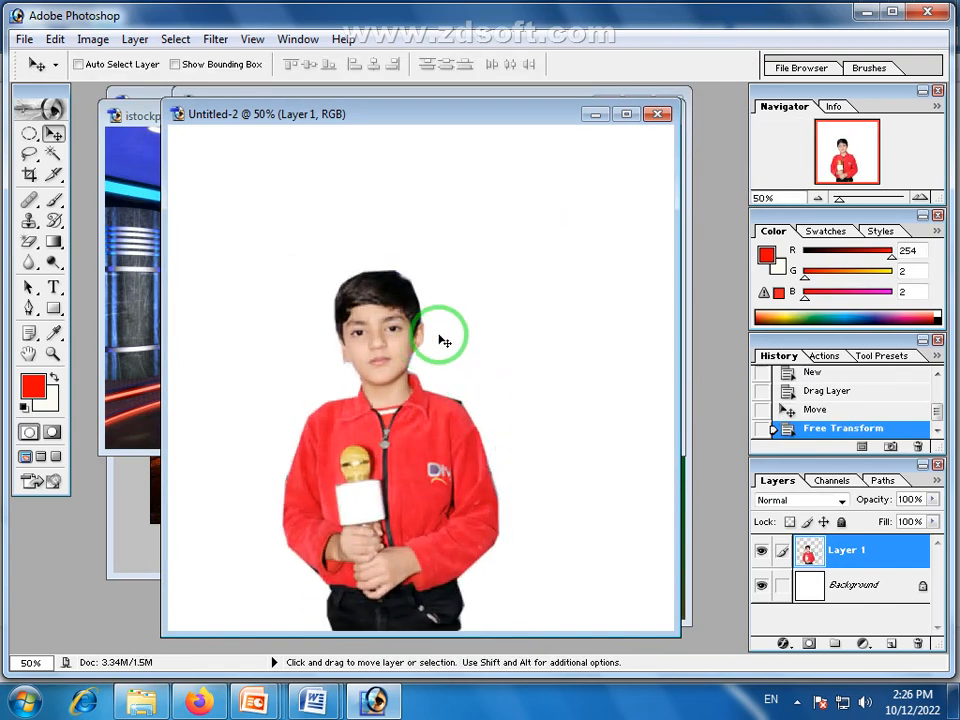
pyautogui.moveTo(423, 407); pyautogui.dragTo(450, 439)
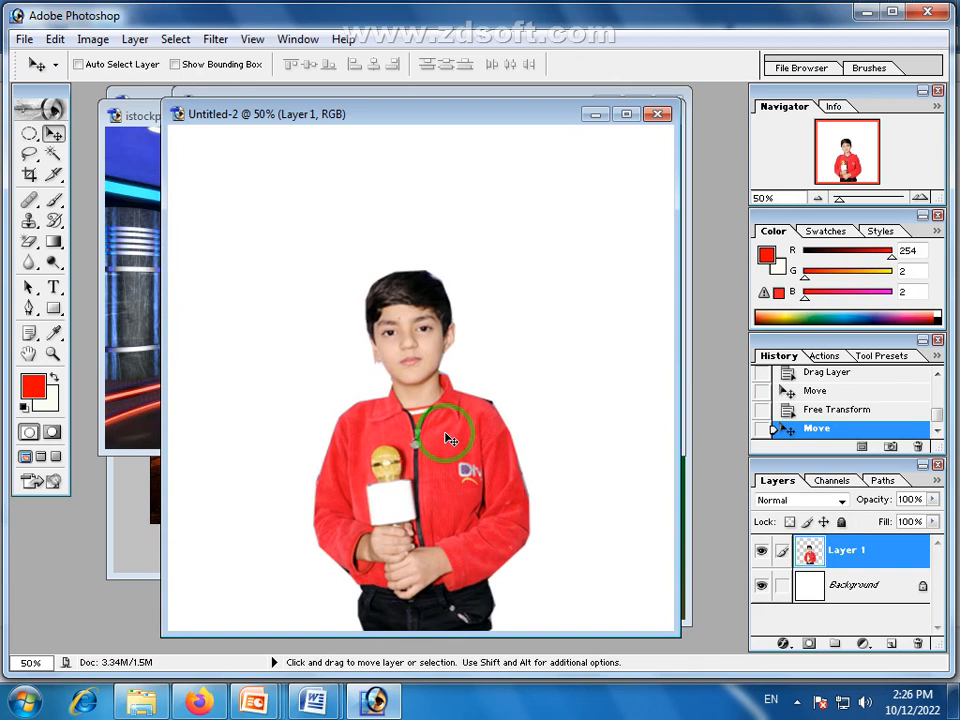
# Fill the Background layer behind the boy with a foreground-to-background gradient running from red at the left to off-white at the right
pyautogui.click(829, 598)
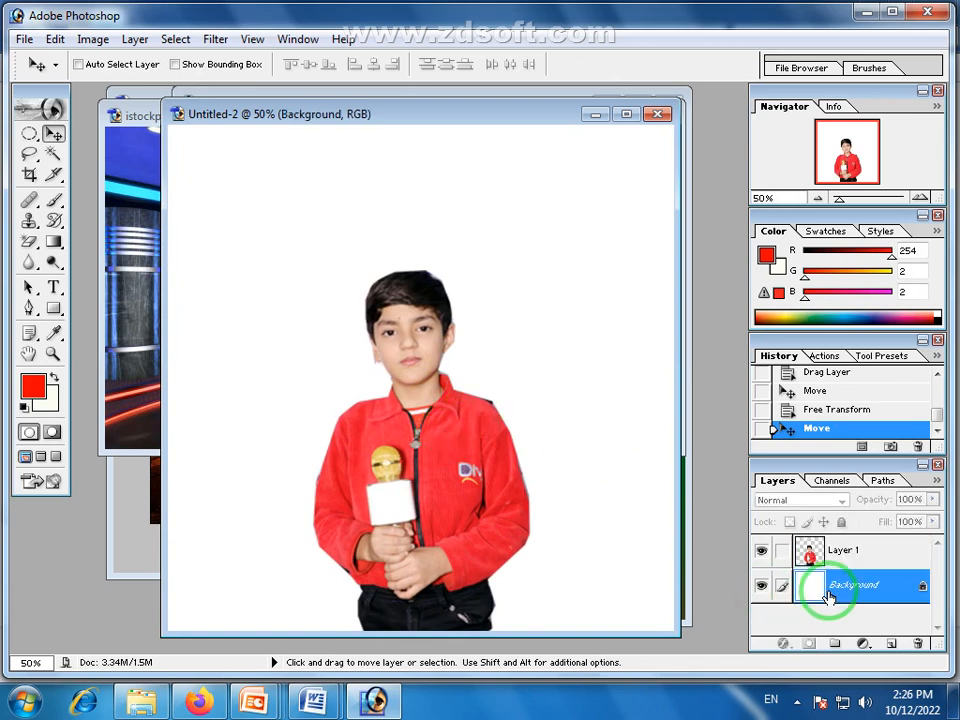
pyautogui.click(54, 243)
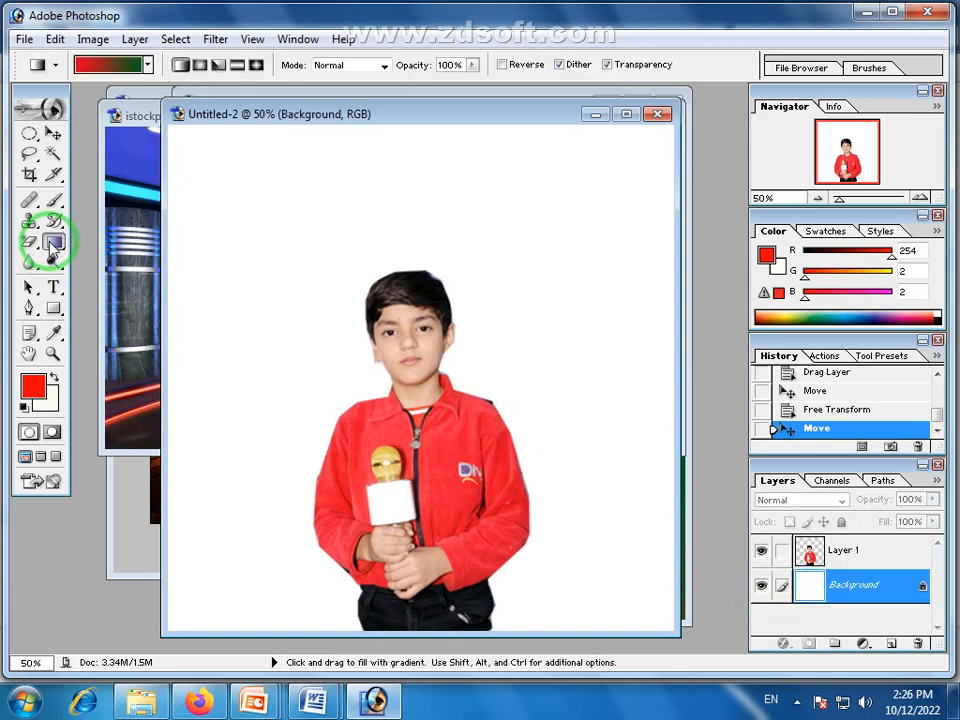
pyautogui.click(150, 65)
pyautogui.click(46, 100)
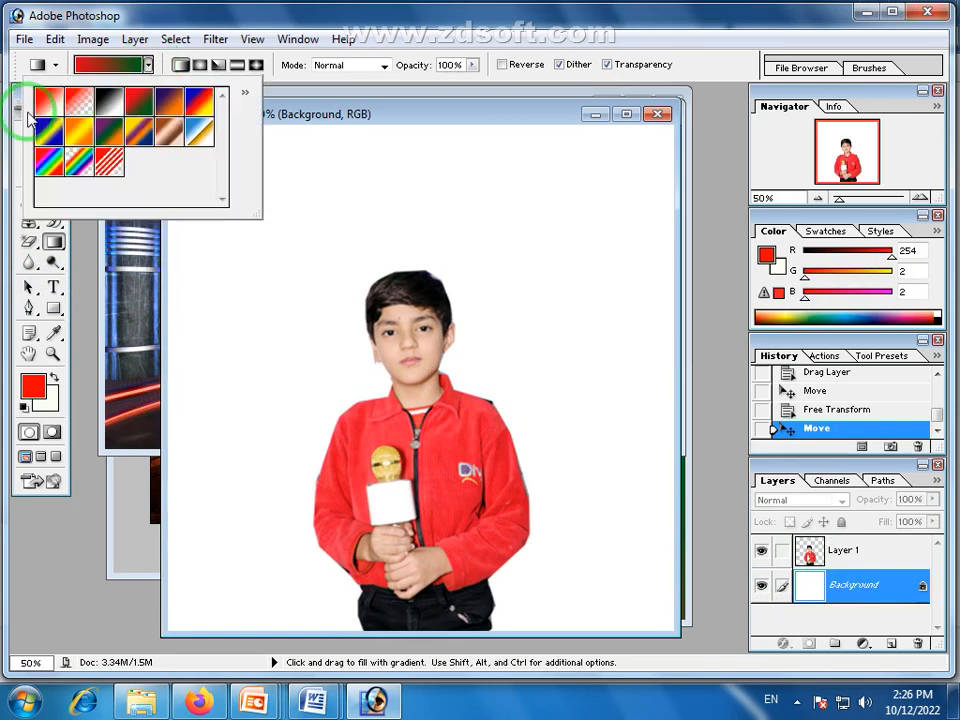
pyautogui.click(187, 389)
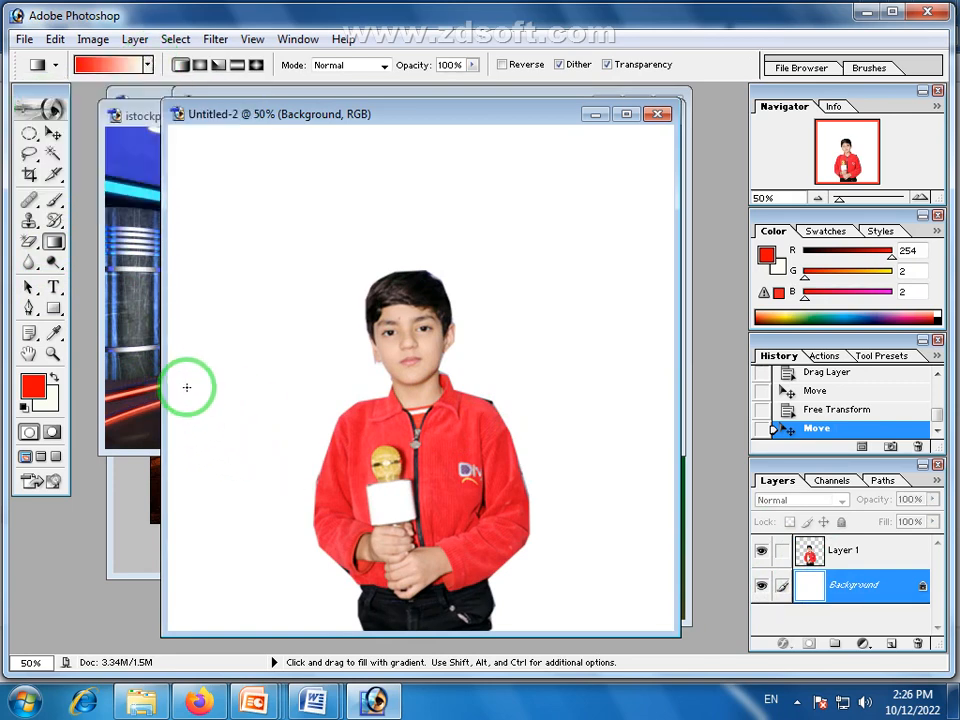
pyautogui.moveTo(187, 387); pyautogui.dragTo(647, 399)
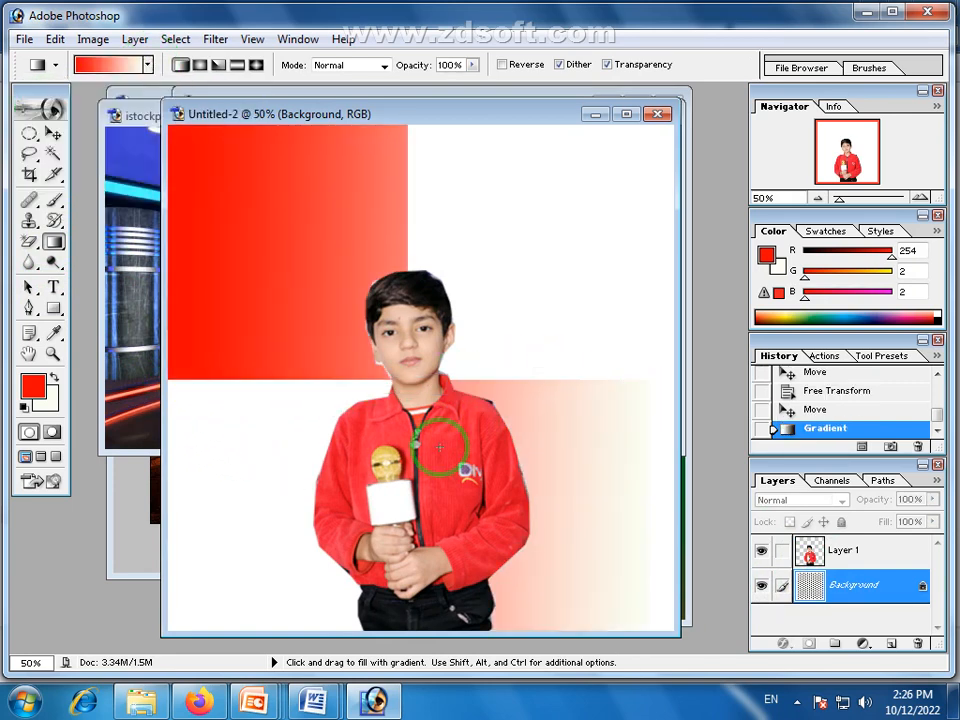
# Redraw the red-to-off-white background gradient in several directions, ending diagonally with red at the lower right and off-white at the upper left
pyautogui.moveTo(578, 589); pyautogui.dragTo(420, 445)
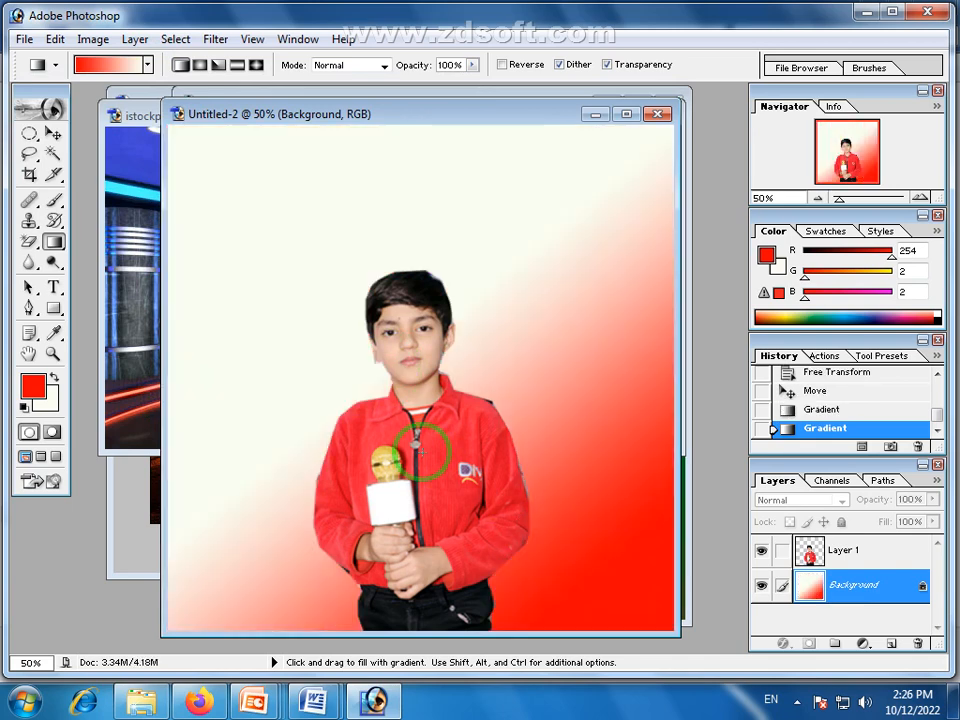
pyautogui.moveTo(322, 421); pyautogui.dragTo(325, 410)
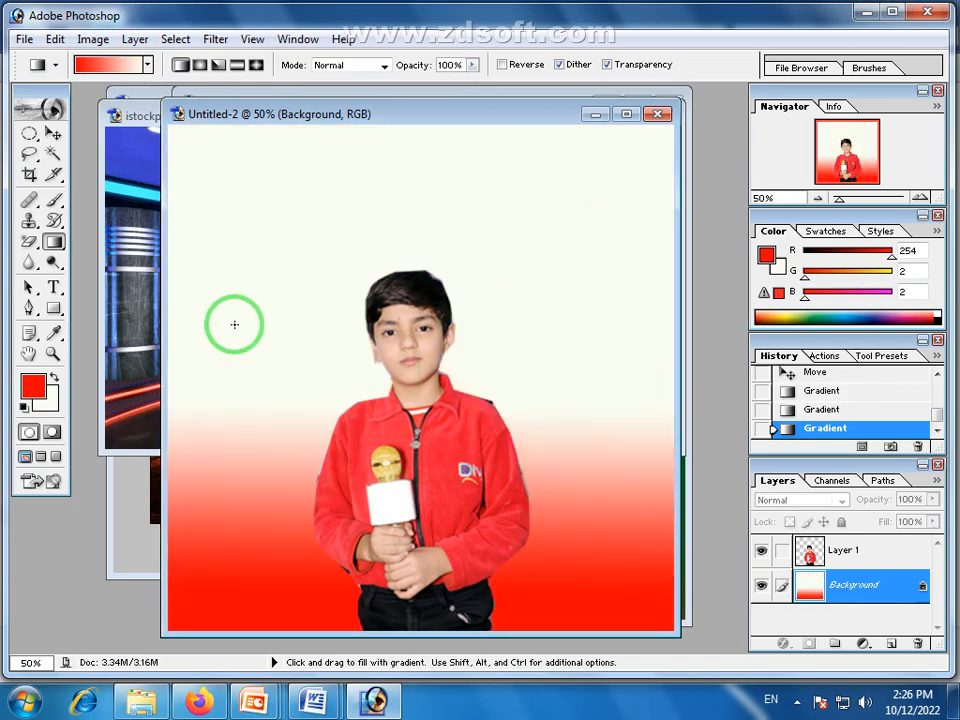
pyautogui.moveTo(234, 324); pyautogui.dragTo(452, 321)
pyautogui.moveTo(589, 604); pyautogui.dragTo(574, 486)
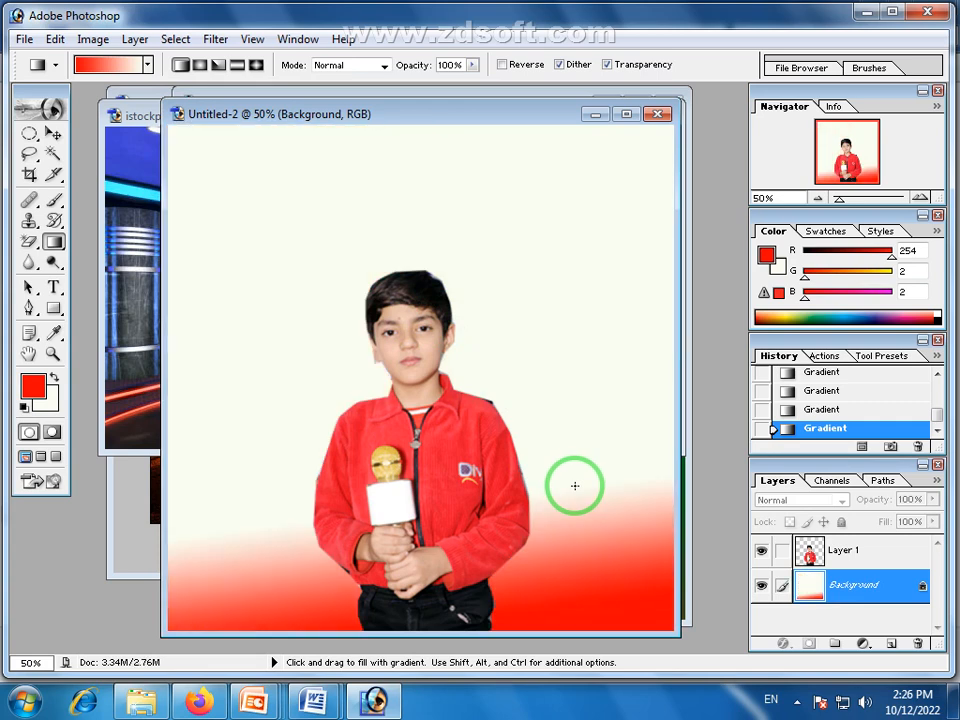
pyautogui.moveTo(601, 156); pyautogui.dragTo(591, 229)
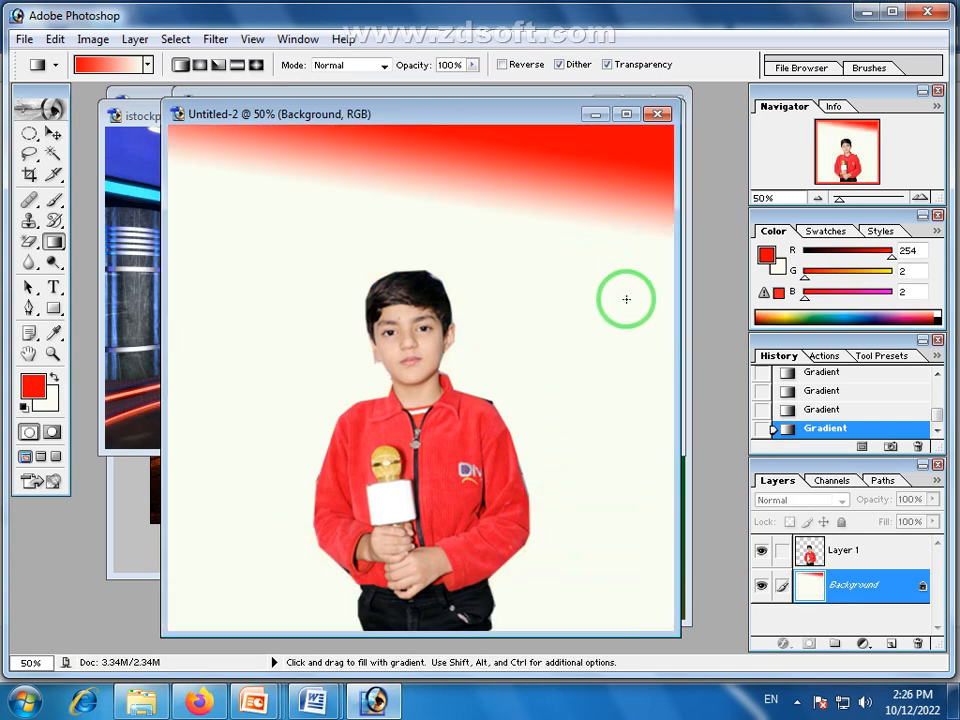
pyautogui.moveTo(647, 321); pyautogui.dragTo(244, 368)
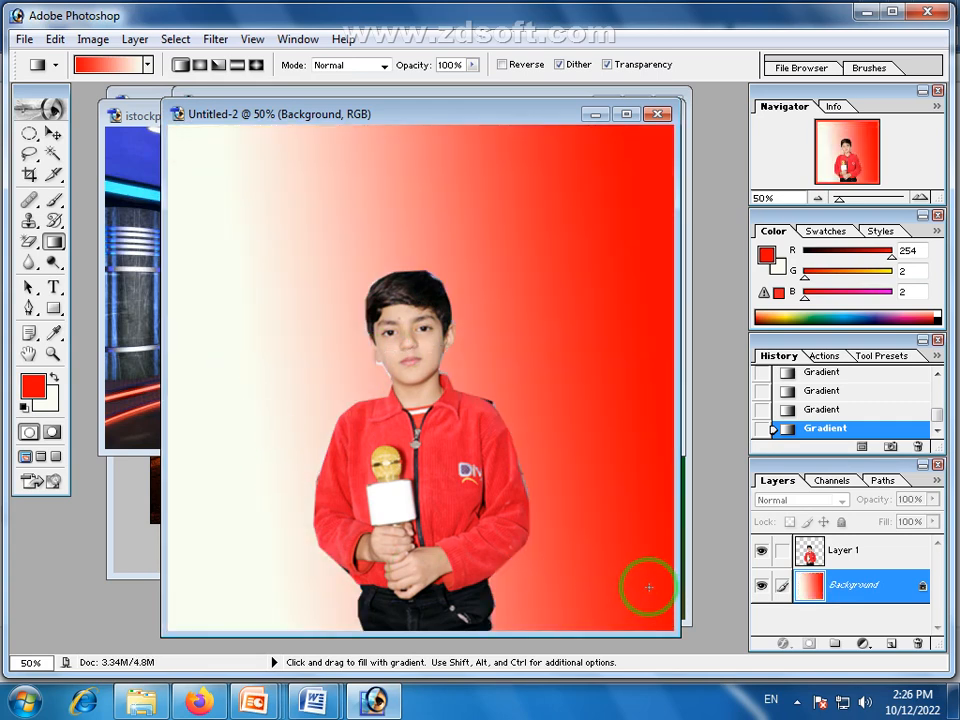
pyautogui.moveTo(649, 587); pyautogui.dragTo(359, 401)
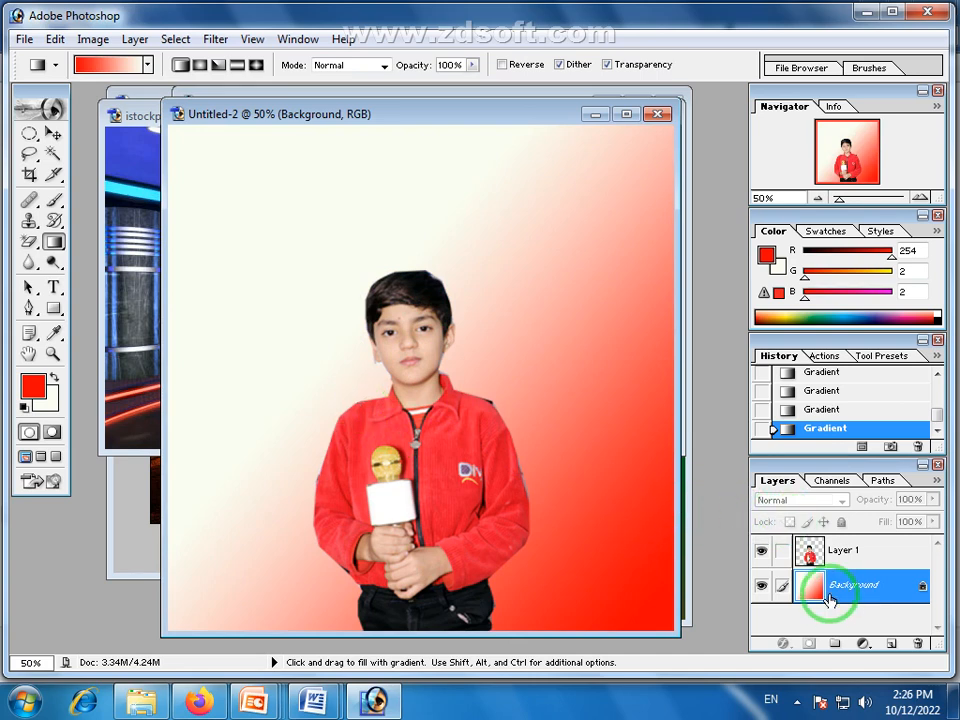
# Set the foreground color to blue (RGB 2, 61, 254) and redraw the background gradient in several directions, ending with blue at the bottom
pyautogui.click(50, 396)
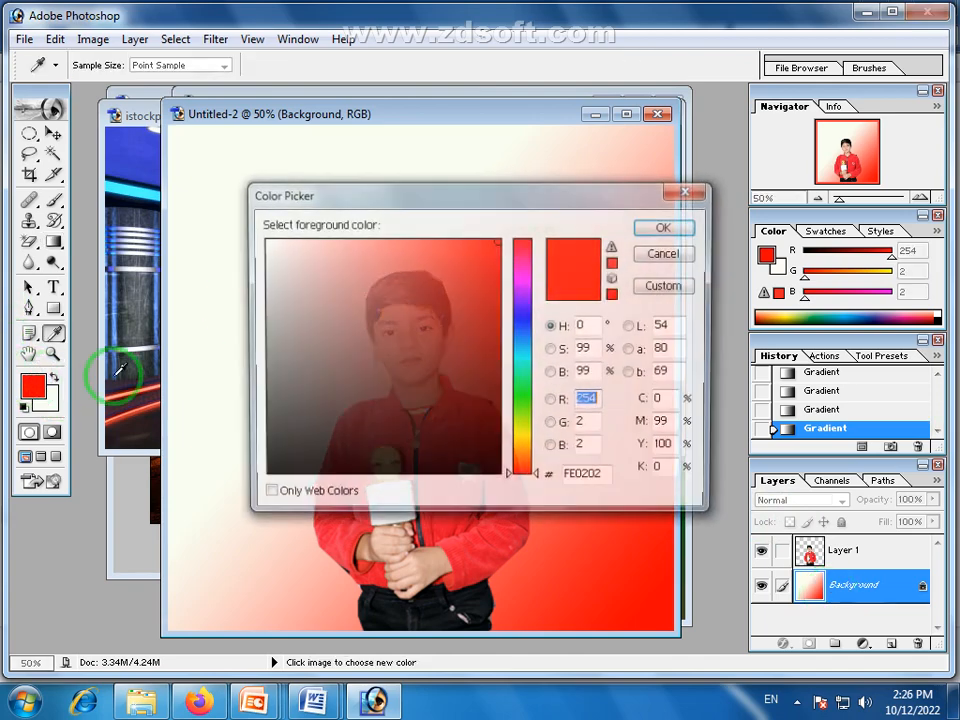
pyautogui.click(521, 327)
pyautogui.click(663, 228)
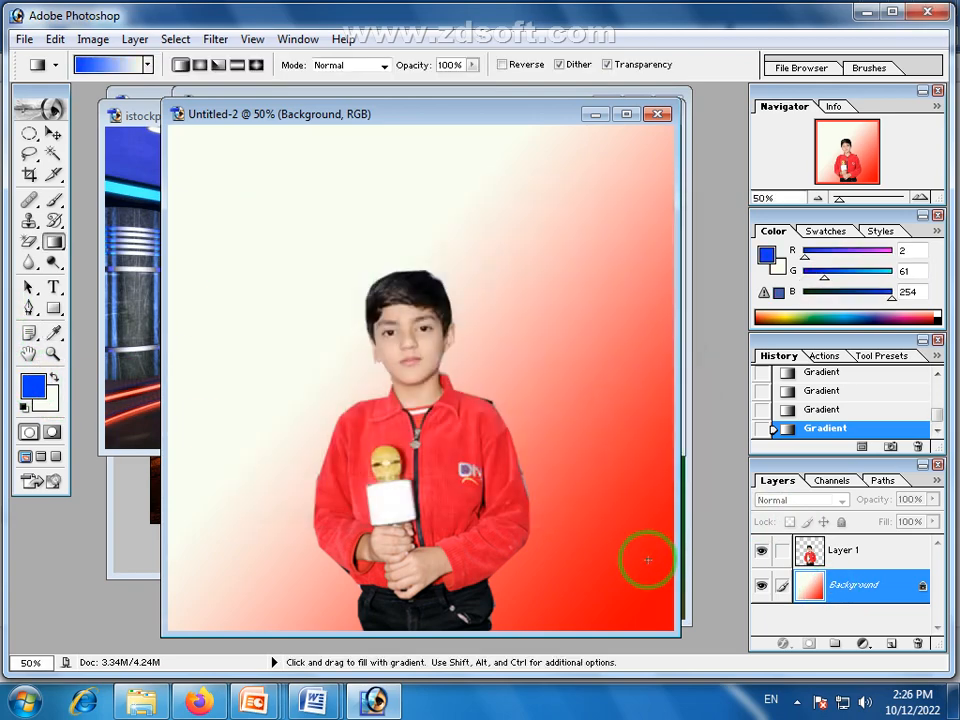
pyautogui.moveTo(645, 575); pyautogui.dragTo(480, 432)
pyautogui.moveTo(203, 186); pyautogui.dragTo(503, 274)
pyautogui.moveTo(428, 374); pyautogui.dragTo(443, 287)
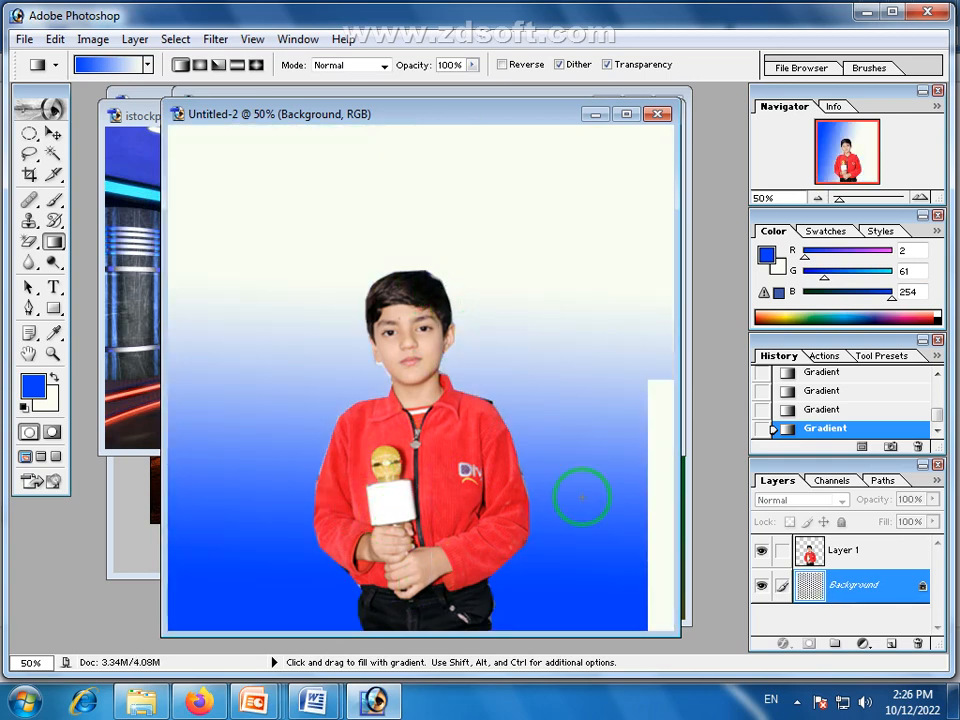
pyautogui.moveTo(582, 497); pyautogui.dragTo(590, 287)
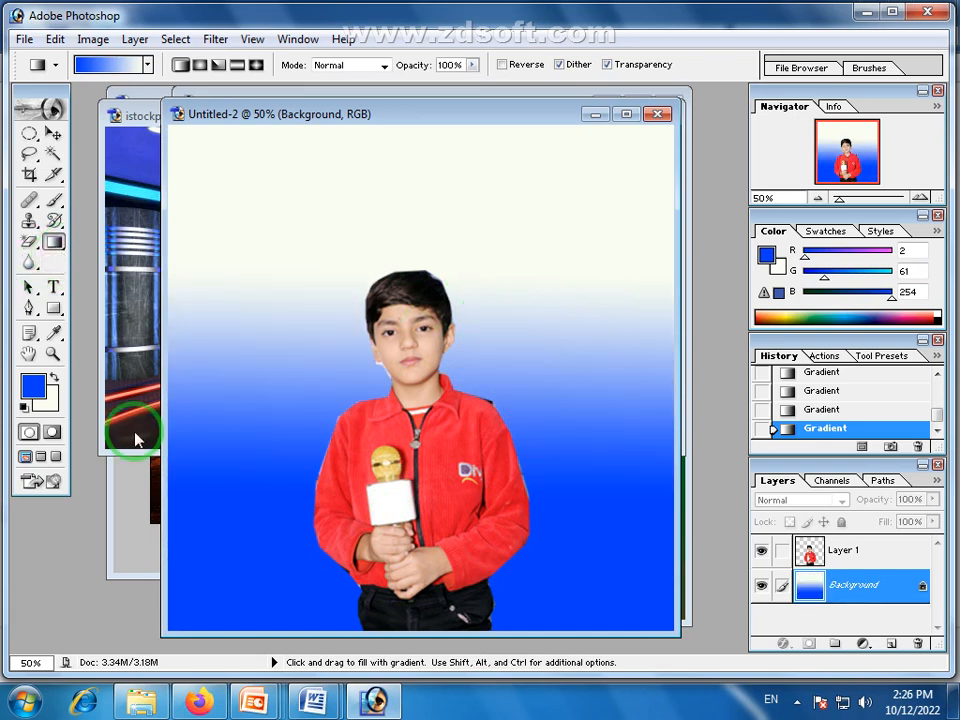
# Minimize the Untitled-2 and istockphoto.psd windows and revert Untitled-1 to its original New snapshot
pyautogui.click(594, 115)
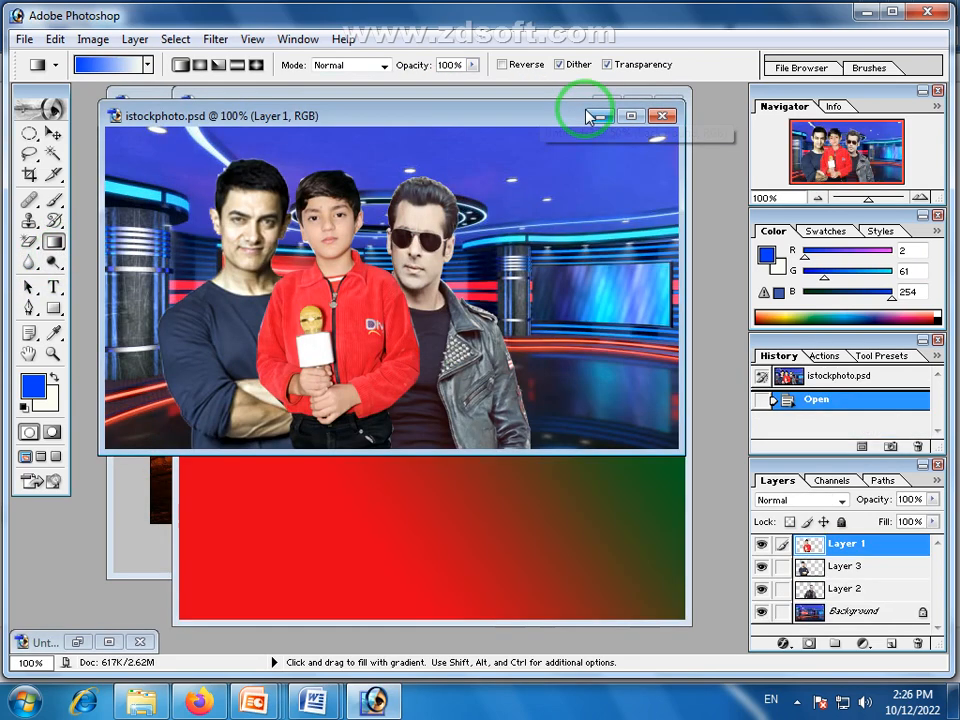
pyautogui.click(601, 111)
pyautogui.click(785, 381)
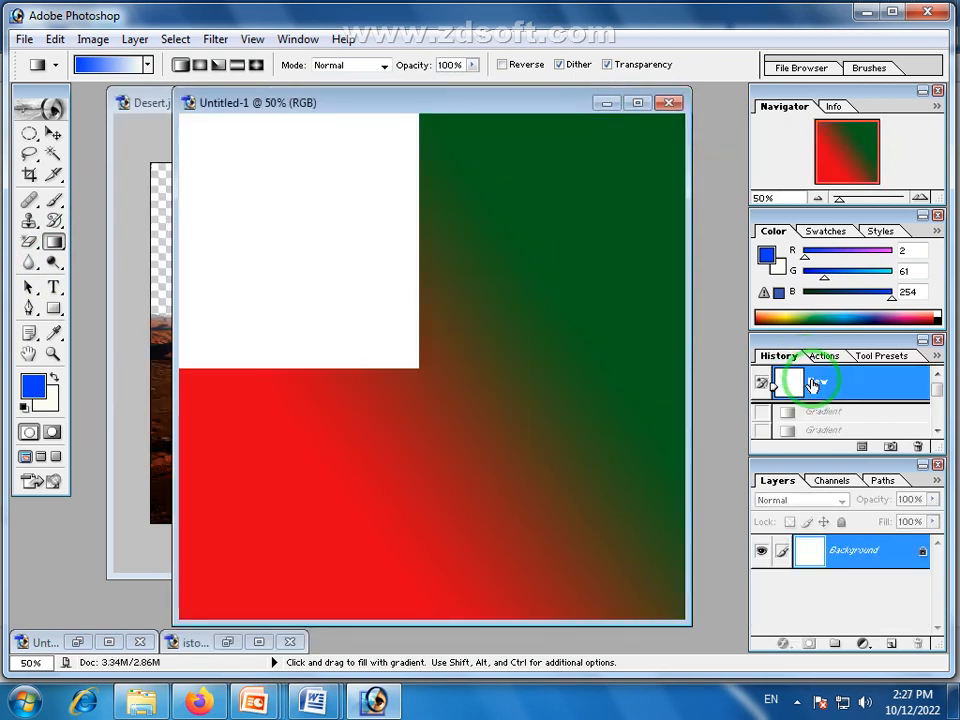
# Fill the blank Untitled-1 canvas from left to right with the orange-yellow-orange preset gradient
pyautogui.click(148, 64)
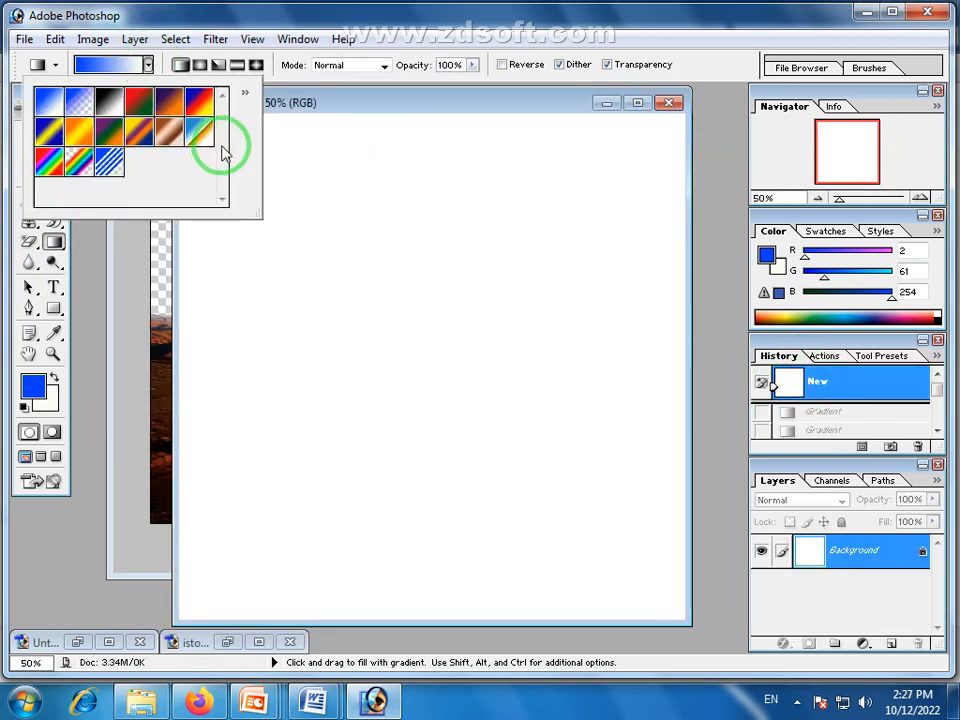
pyautogui.click(80, 130)
pyautogui.moveTo(197, 319); pyautogui.dragTo(634, 319)
# Load the Color Harmonies 1 gradient file into the gradient presets and browse the added swatches
pyautogui.click(147, 64)
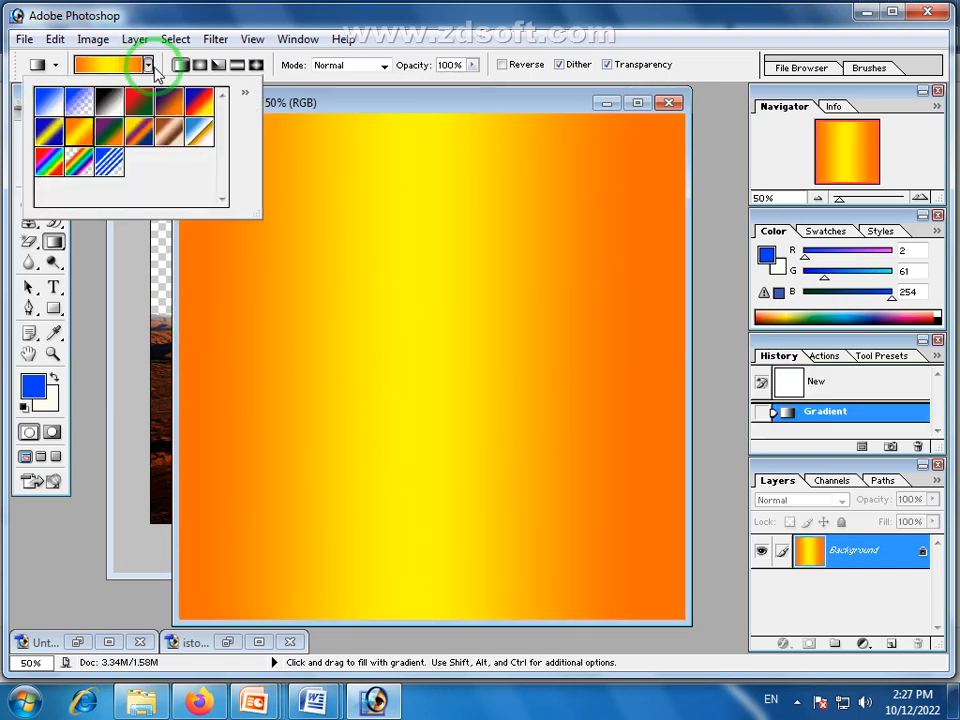
pyautogui.click(246, 95)
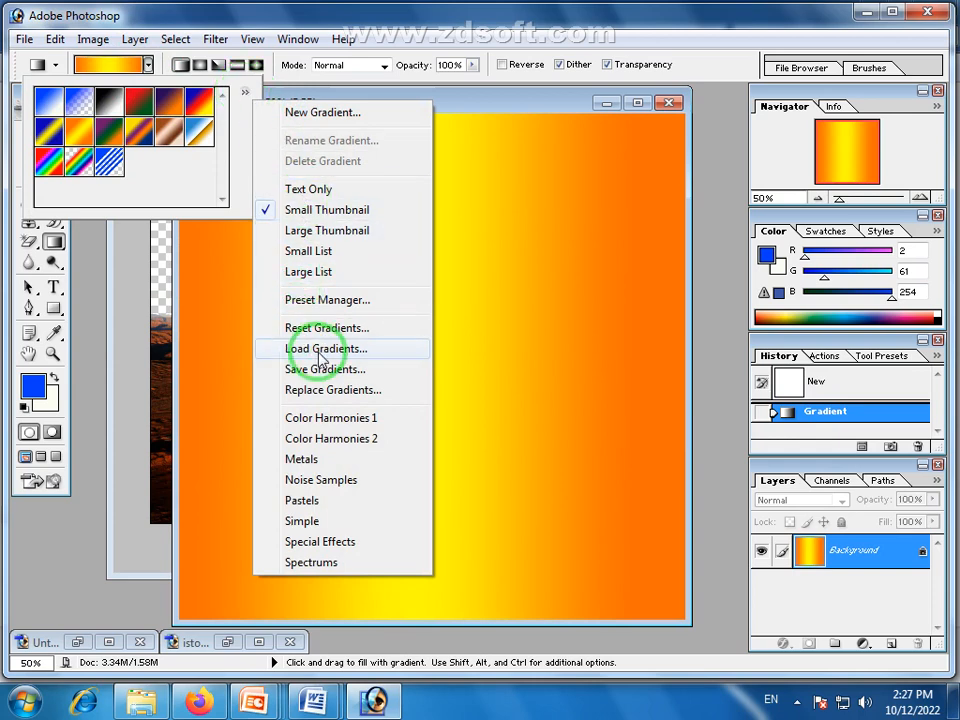
pyautogui.click(359, 351)
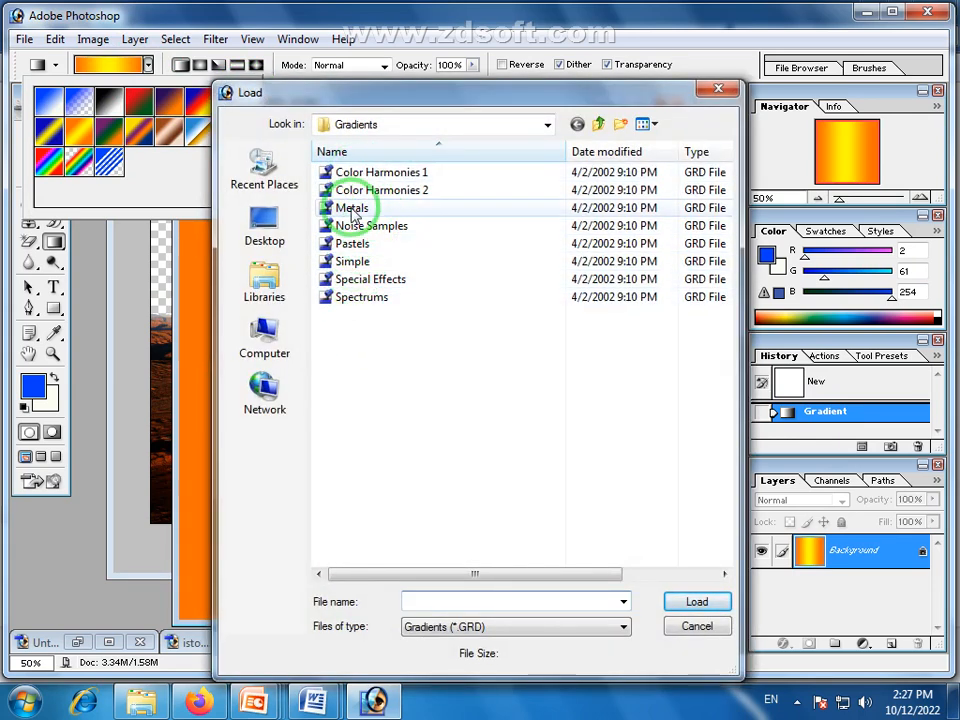
pyautogui.click(392, 174)
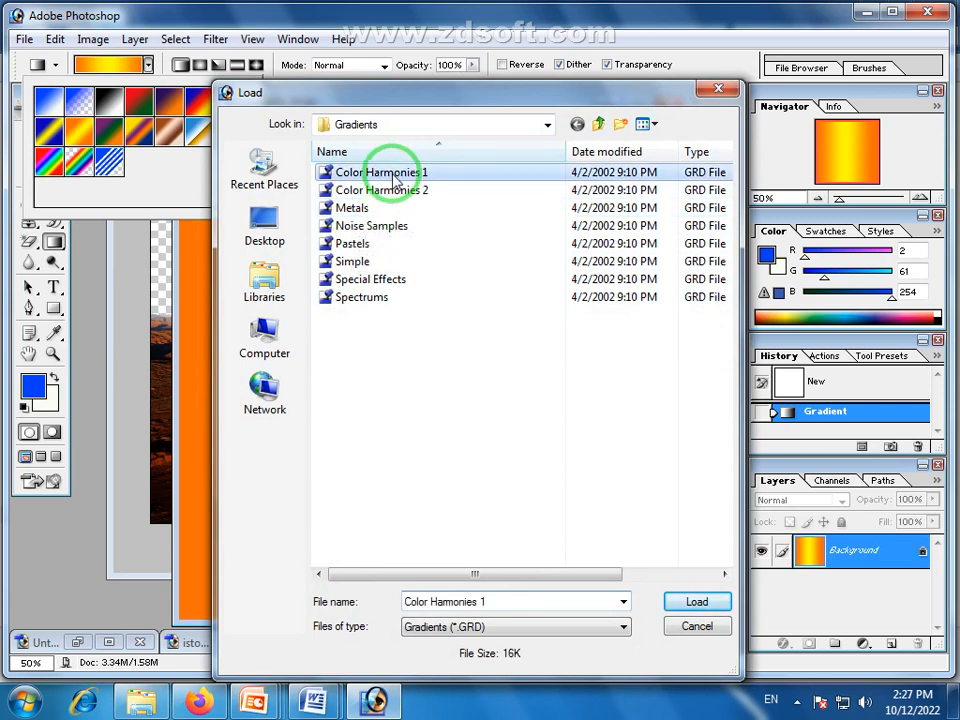
pyautogui.click(690, 603)
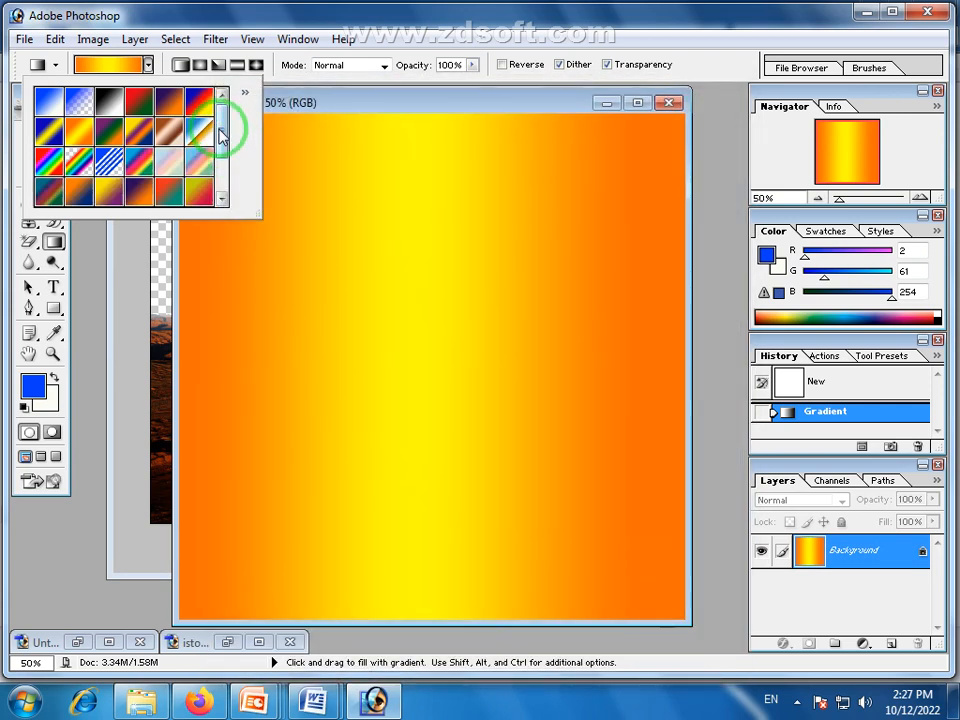
pyautogui.moveTo(223, 129); pyautogui.dragTo(223, 189)
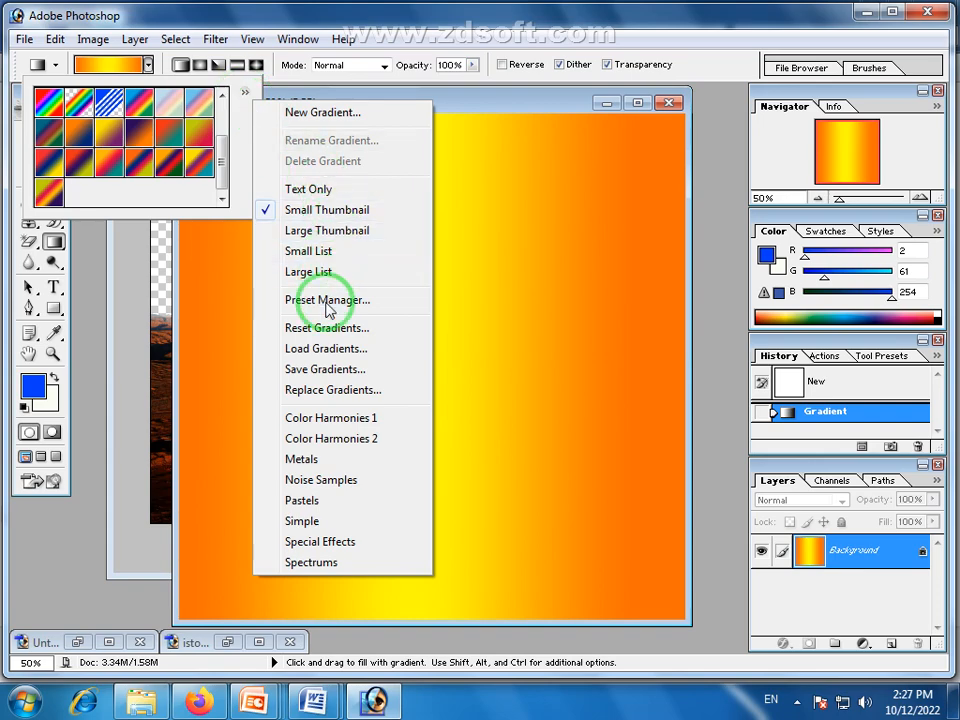
# Load the Pastels gradient file into the gradient presets and close the preset picker
pyautogui.click(316, 348)
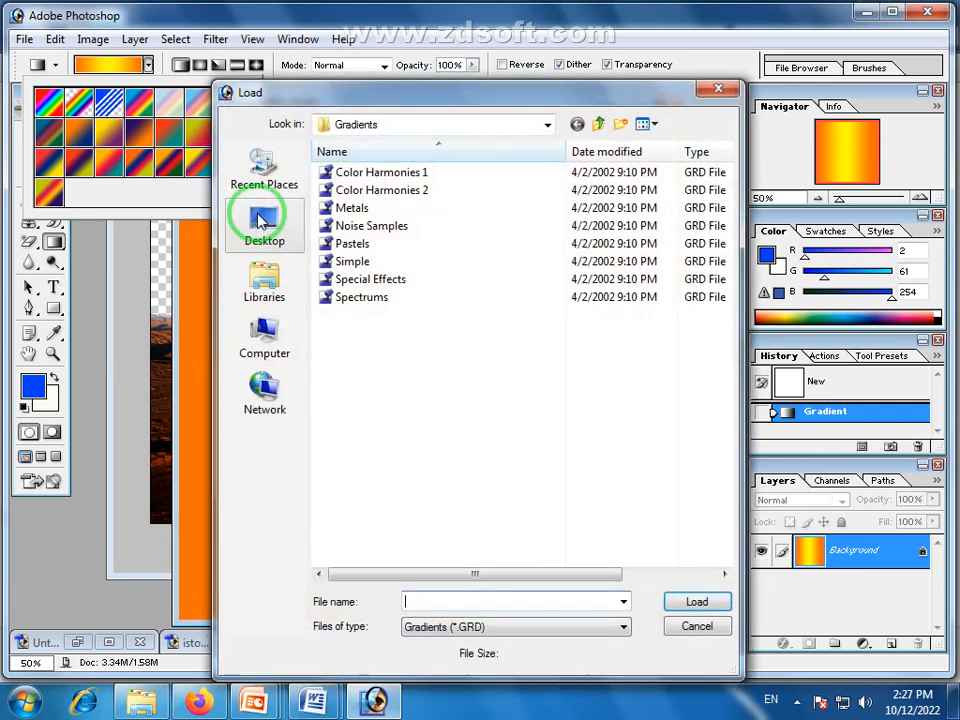
pyautogui.click(350, 244)
pyautogui.click(697, 601)
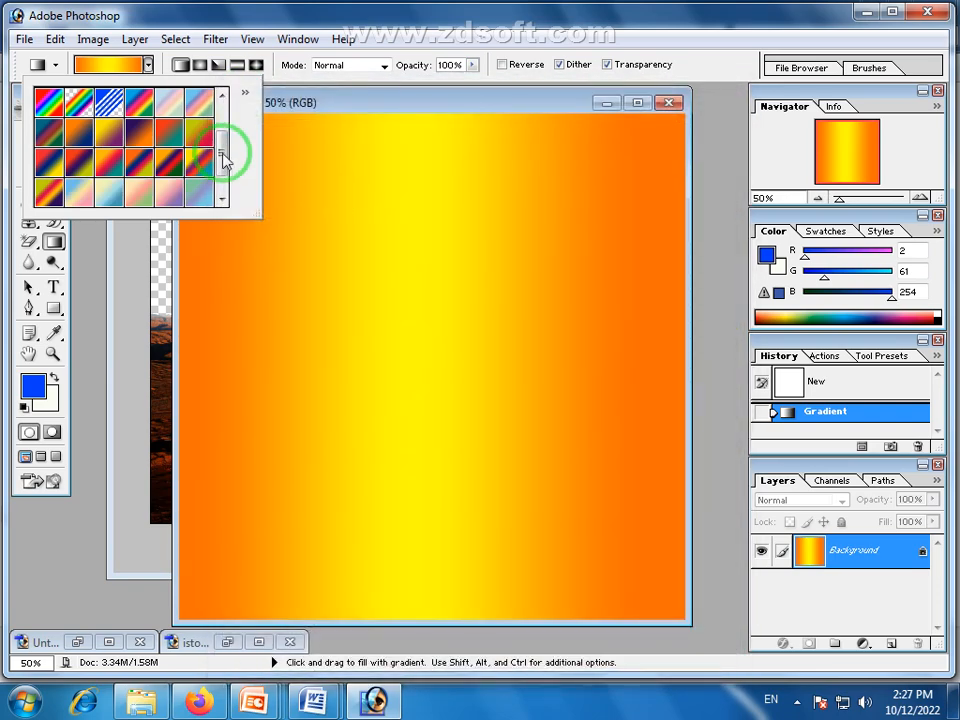
pyautogui.moveTo(221, 153); pyautogui.dragTo(221, 109)
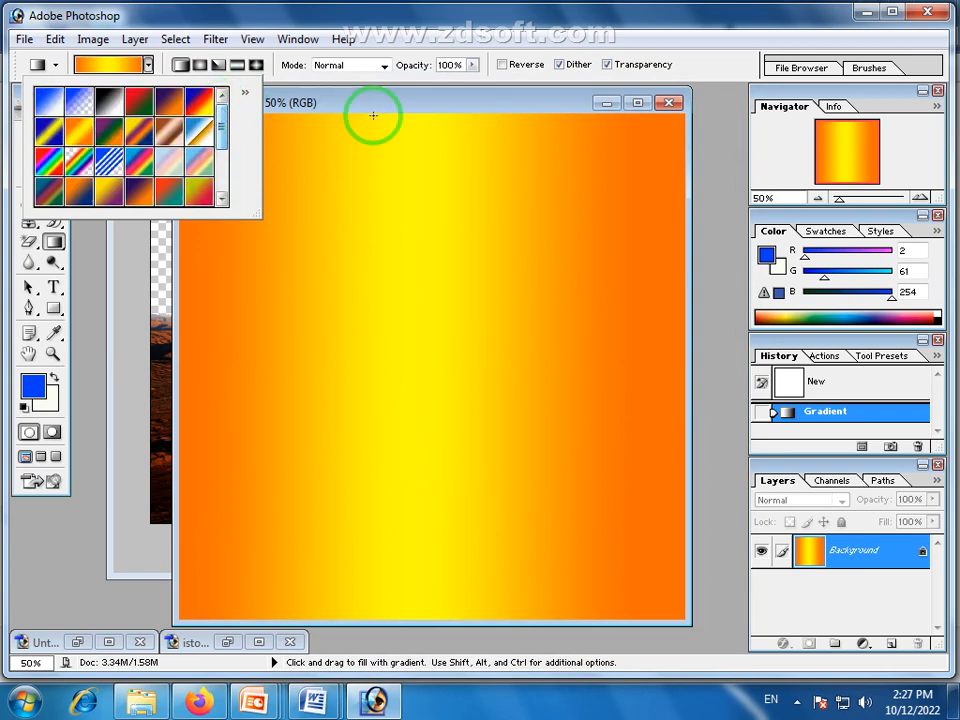
pyautogui.click(380, 112)
# Revert Untitled-1 to its New snapshot and fill it from left to right with the pale-yellow-to-blue Pastels gradient
pyautogui.click(812, 377)
pyautogui.click(147, 64)
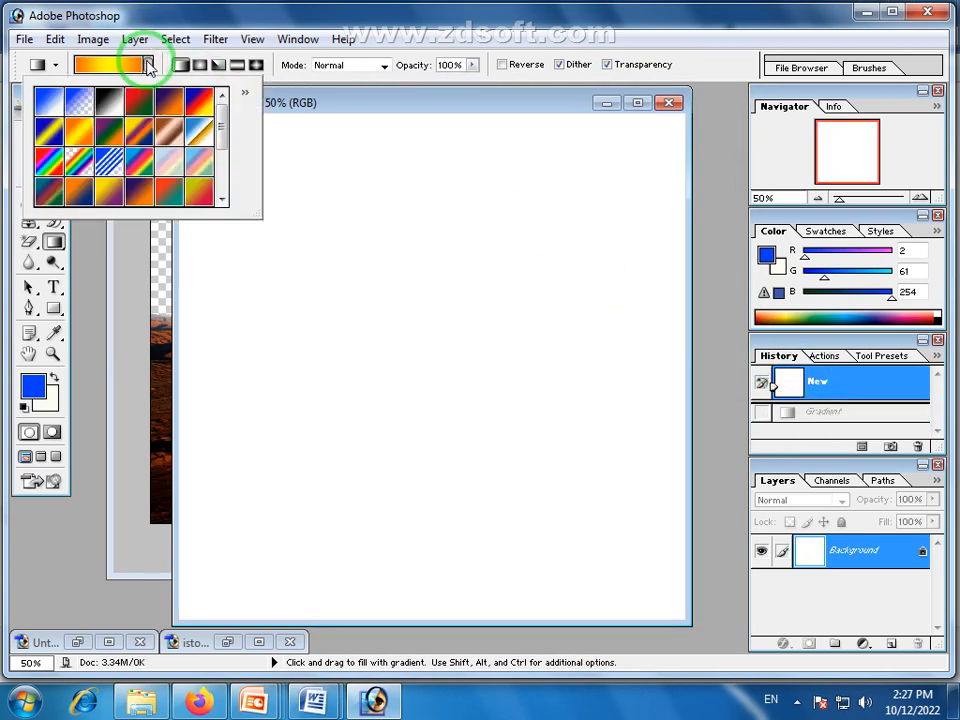
pyautogui.moveTo(221, 130); pyautogui.dragTo(223, 171)
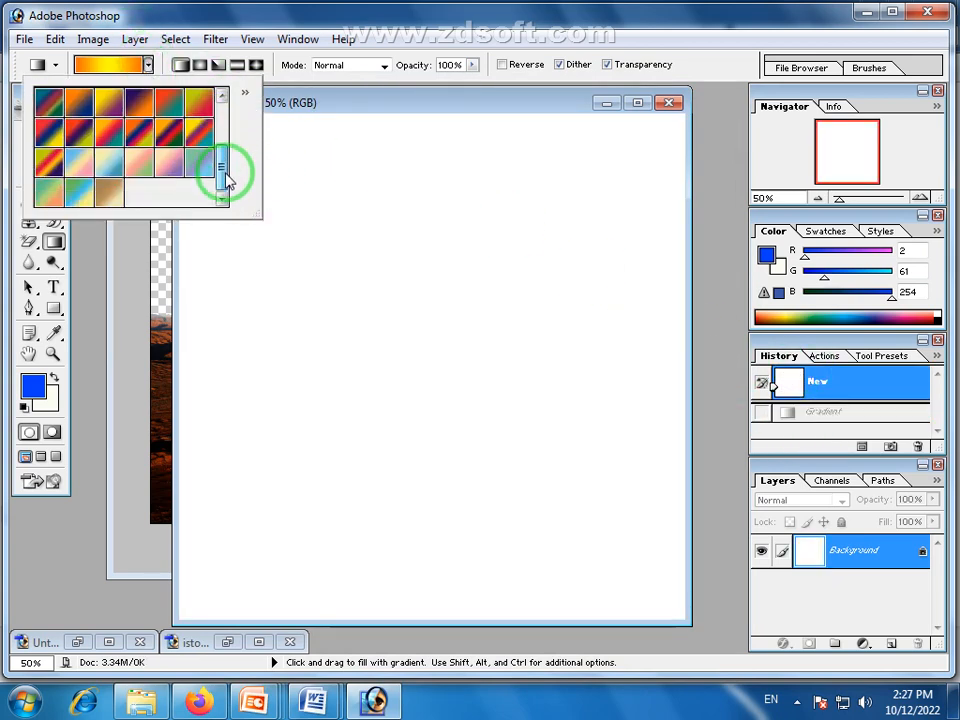
pyautogui.click(113, 167)
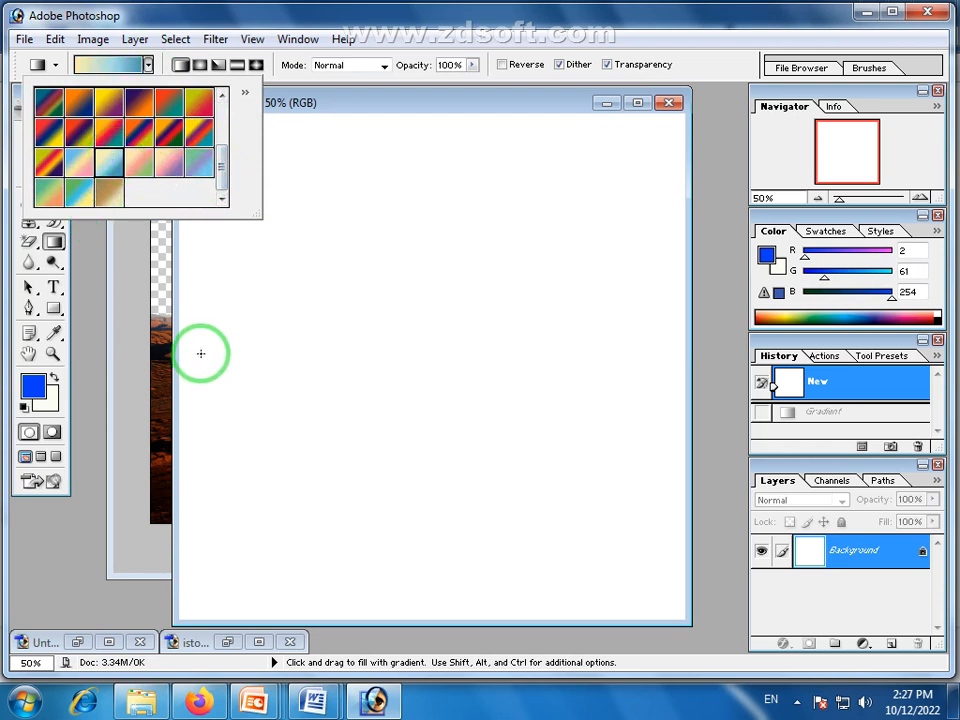
pyautogui.moveTo(199, 354); pyautogui.dragTo(648, 365)
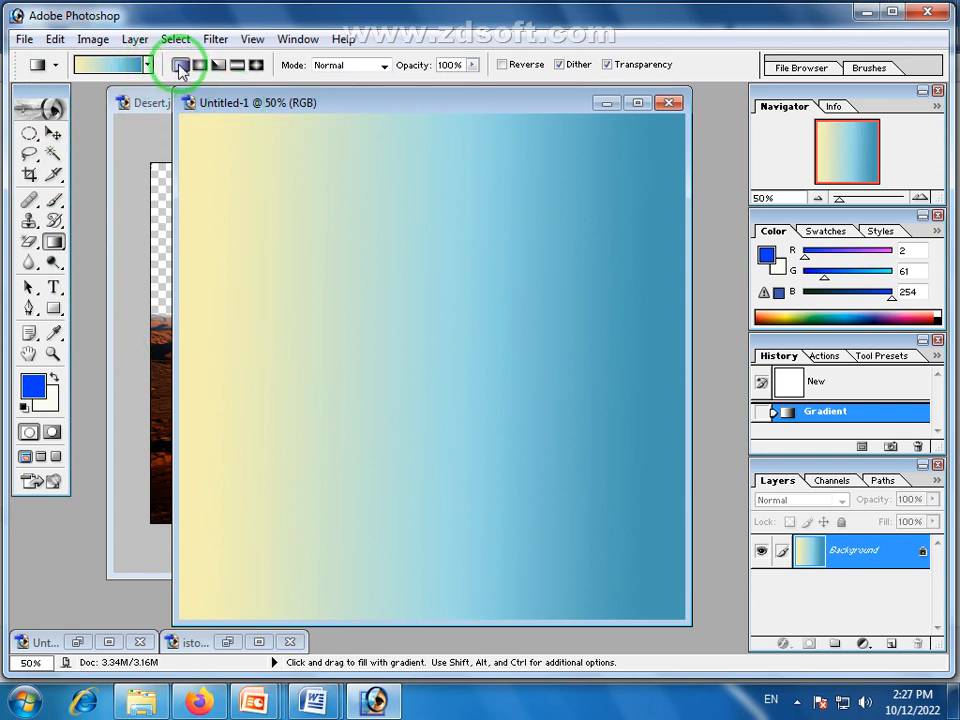
# Refill the Untitled-1 canvas with linear gradients, horizontally from left to right and vertically from bottom to top
pyautogui.moveTo(209, 349); pyautogui.dragTo(503, 349)
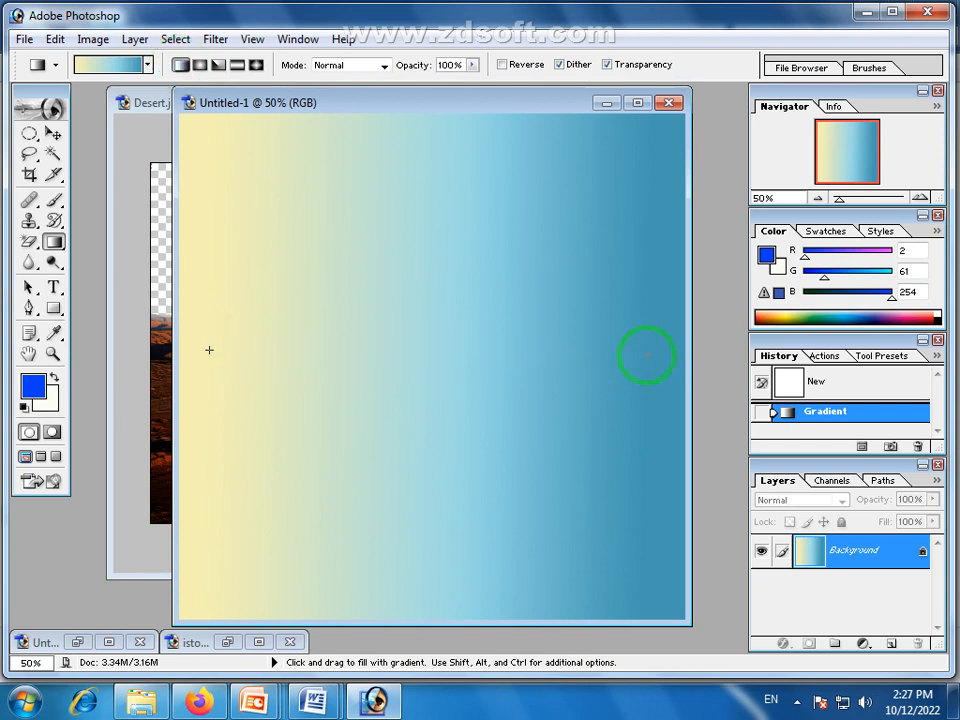
pyautogui.moveTo(646, 355); pyautogui.dragTo(660, 385)
pyautogui.moveTo(380, 572); pyautogui.dragTo(395, 231)
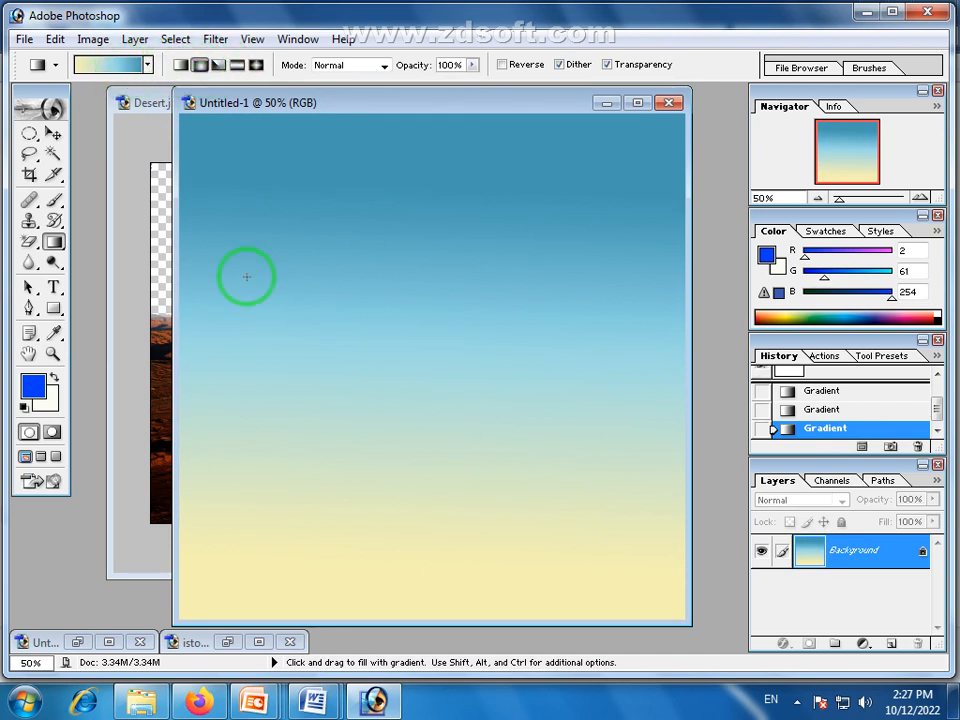
# Fill the canvas with radial gradients of various sizes from different centres, ending with a large glow centred in its lower half
pyautogui.moveTo(236, 352); pyautogui.dragTo(636, 349)
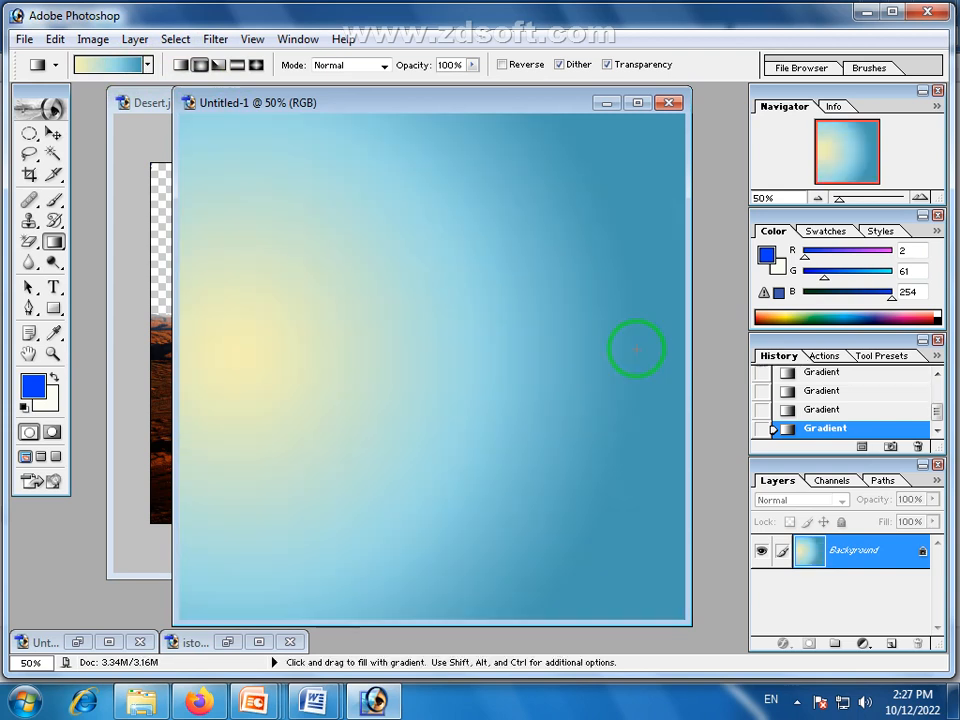
pyautogui.moveTo(362, 377); pyautogui.dragTo(434, 413)
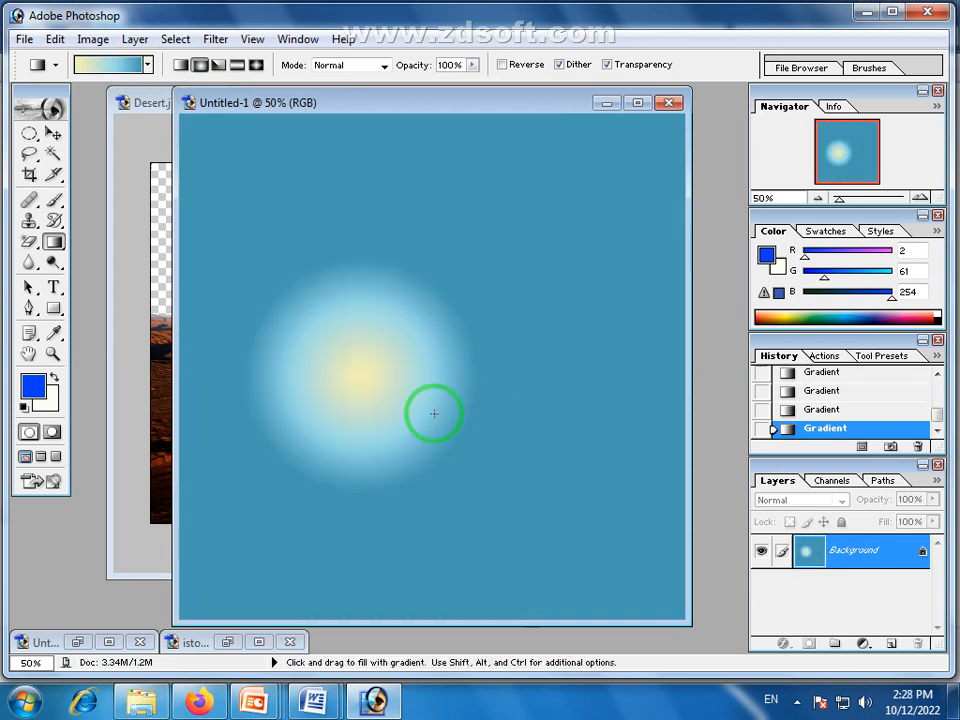
pyautogui.moveTo(563, 298); pyautogui.dragTo(566, 296)
pyautogui.moveTo(421, 437); pyautogui.dragTo(572, 228)
pyautogui.moveTo(381, 444); pyautogui.dragTo(336, 167)
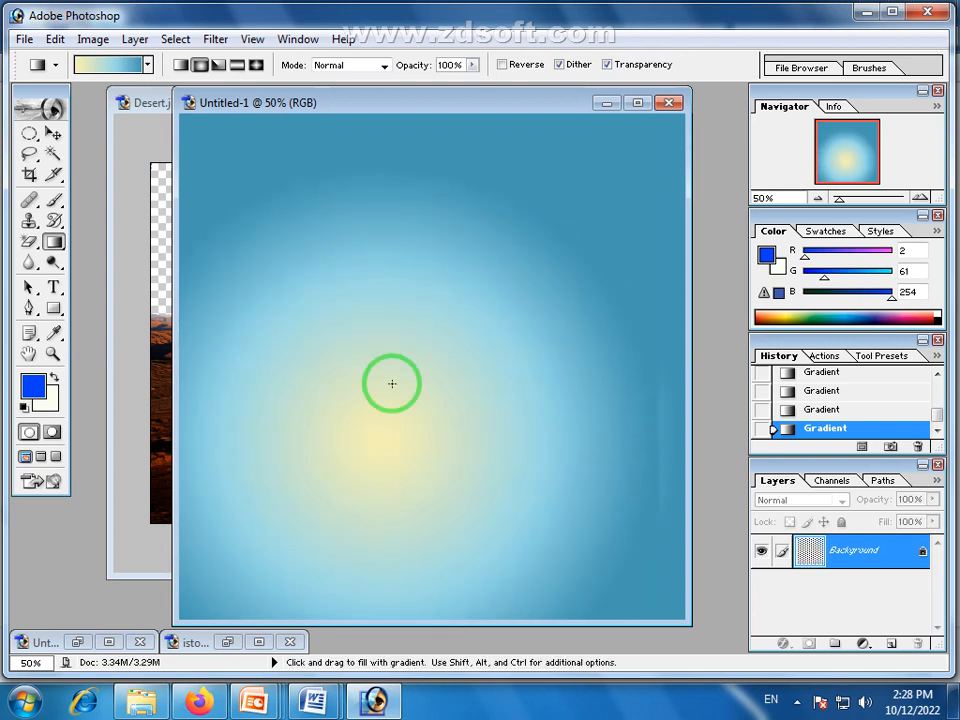
pyautogui.moveTo(396, 417); pyautogui.dragTo(430, 417)
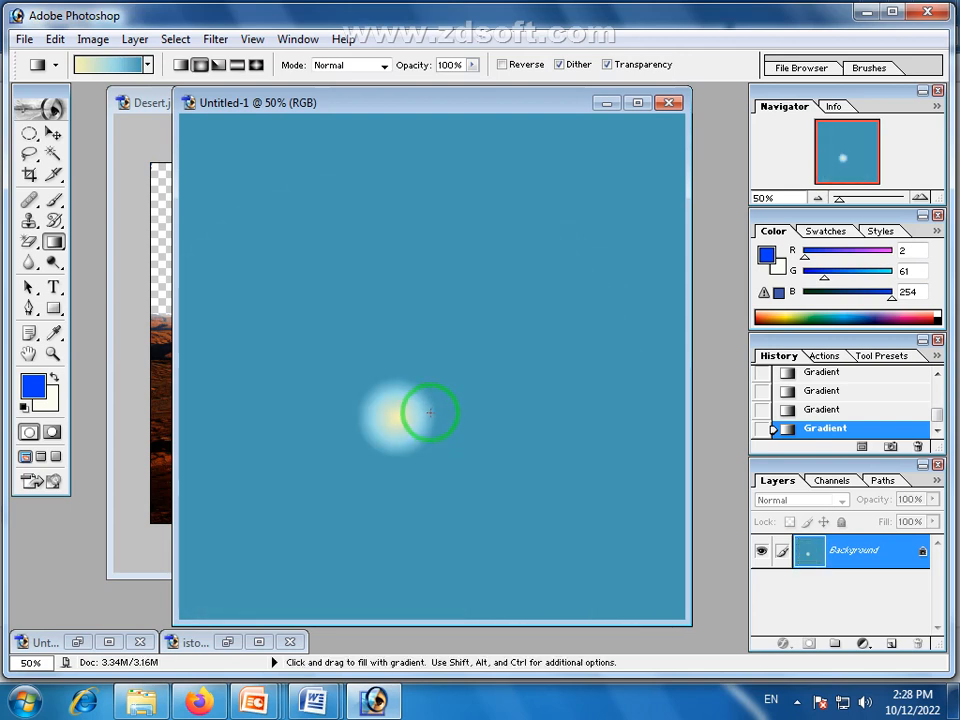
pyautogui.moveTo(416, 334); pyautogui.dragTo(445, 337)
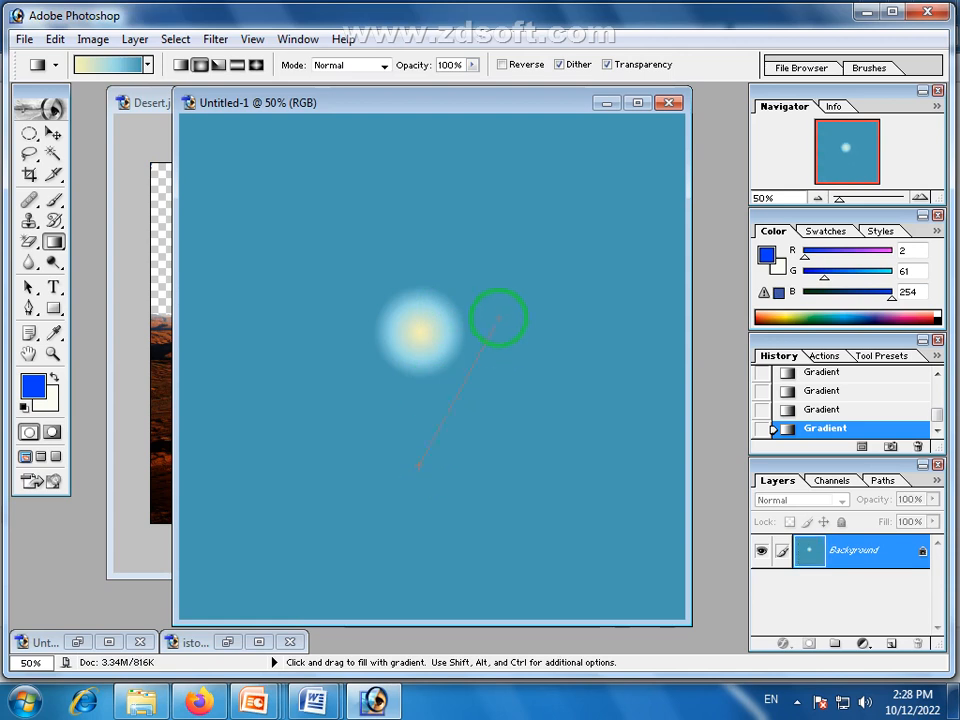
pyautogui.moveTo(498, 316)
pyautogui.mouseDown()
pyautogui.moveTo(508, 281)
pyautogui.moveTo(503, 294)
pyautogui.mouseUp()
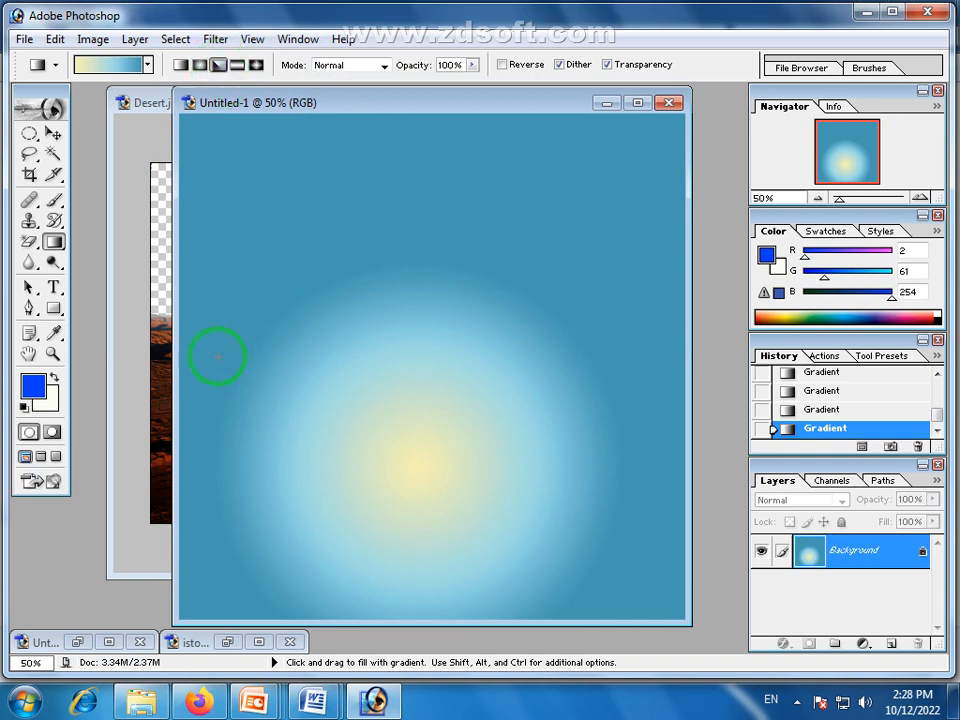
# Fill the canvas with angle gradients in several directions and replace them with a horizontal reflected gradient
pyautogui.moveTo(601, 352); pyautogui.dragTo(620, 352)
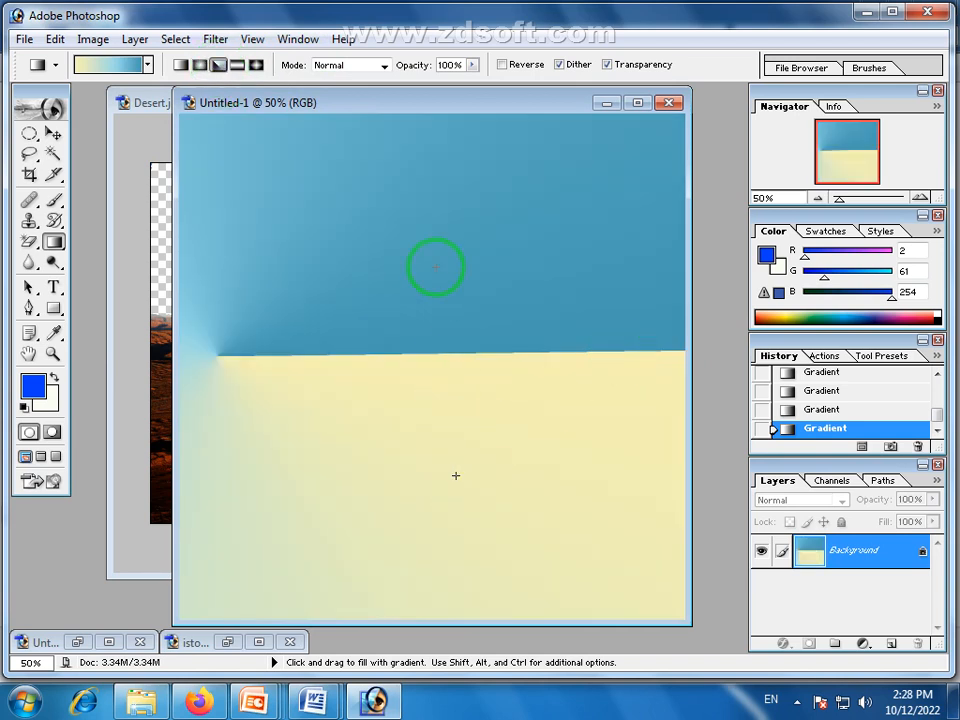
pyautogui.moveTo(455, 476); pyautogui.dragTo(430, 240)
pyautogui.moveTo(320, 515); pyautogui.dragTo(356, 318)
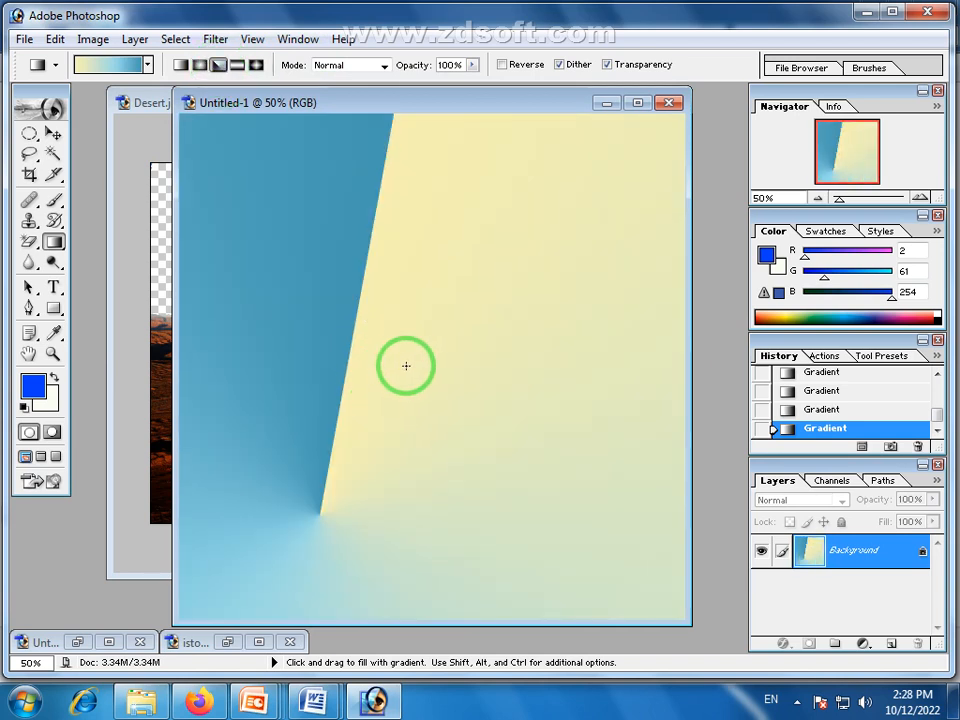
pyautogui.moveTo(414, 358); pyautogui.dragTo(435, 294)
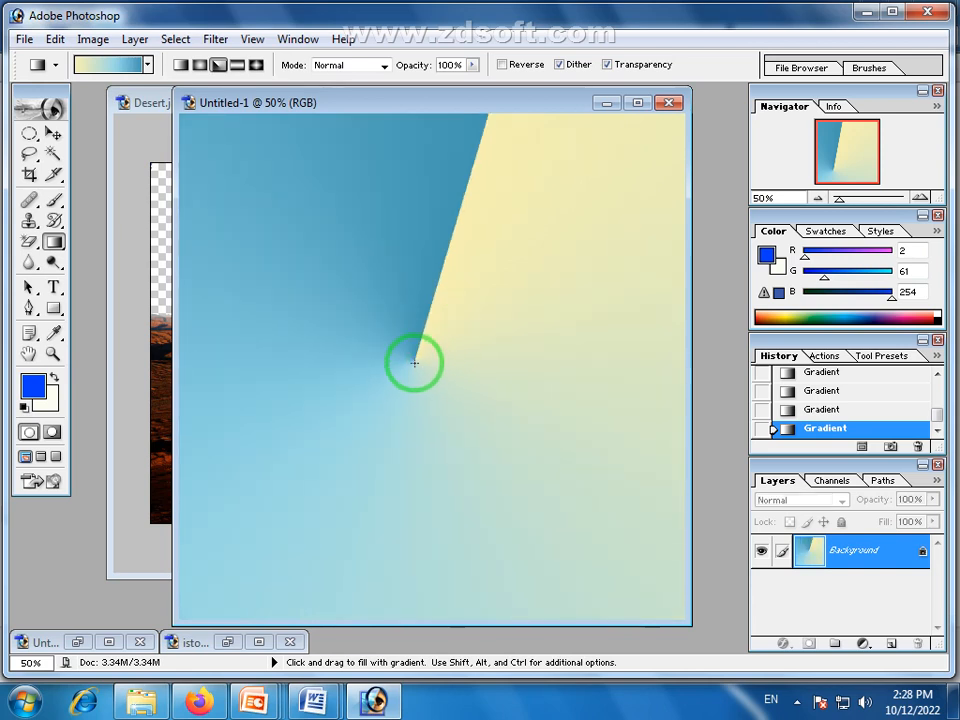
pyautogui.moveTo(443, 374); pyautogui.dragTo(450, 280)
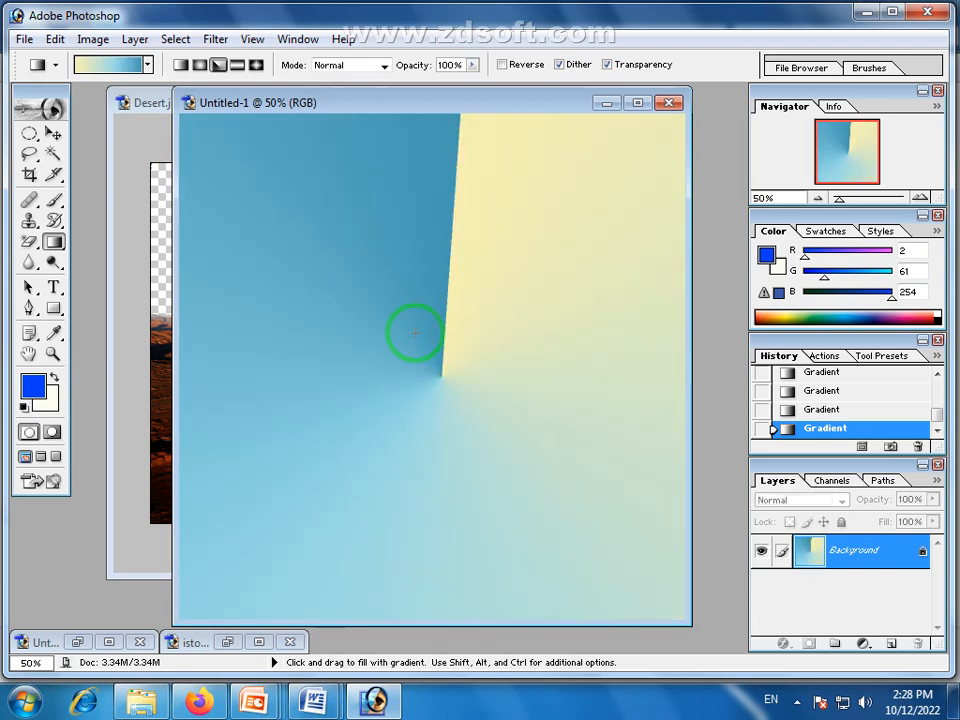
pyautogui.moveTo(242, 327); pyautogui.dragTo(520, 314)
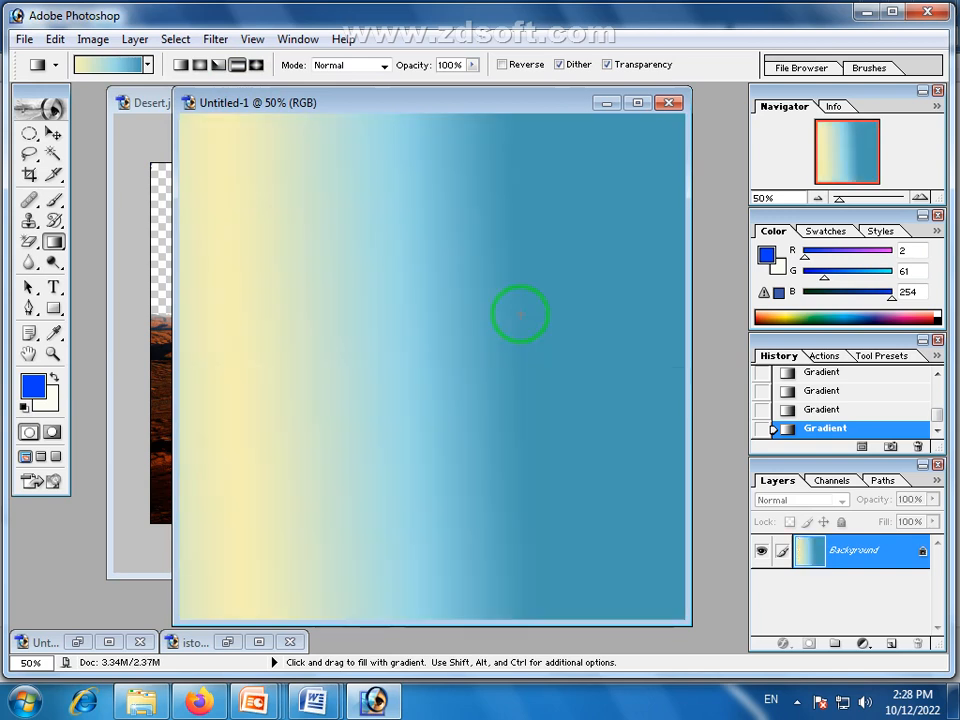
# Switch to the diamond gradient style and fill the canvas with diamond gradients from different centres and directions
pyautogui.click(258, 64)
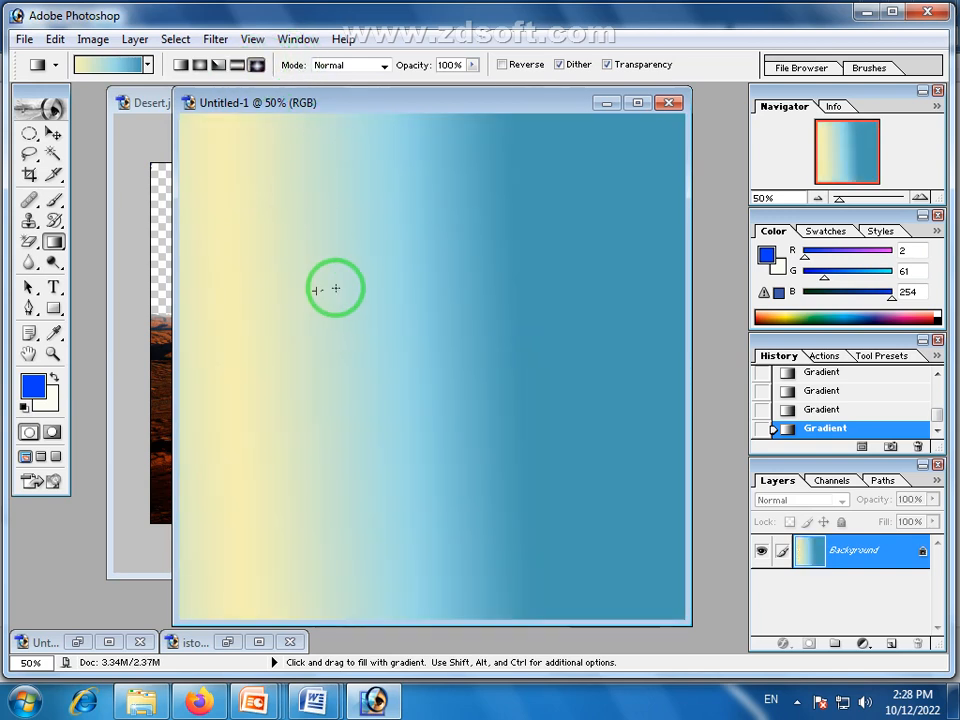
pyautogui.moveTo(318, 288); pyautogui.dragTo(441, 357)
pyautogui.moveTo(330, 345); pyautogui.dragTo(529, 349)
pyautogui.moveTo(332, 504); pyautogui.dragTo(351, 229)
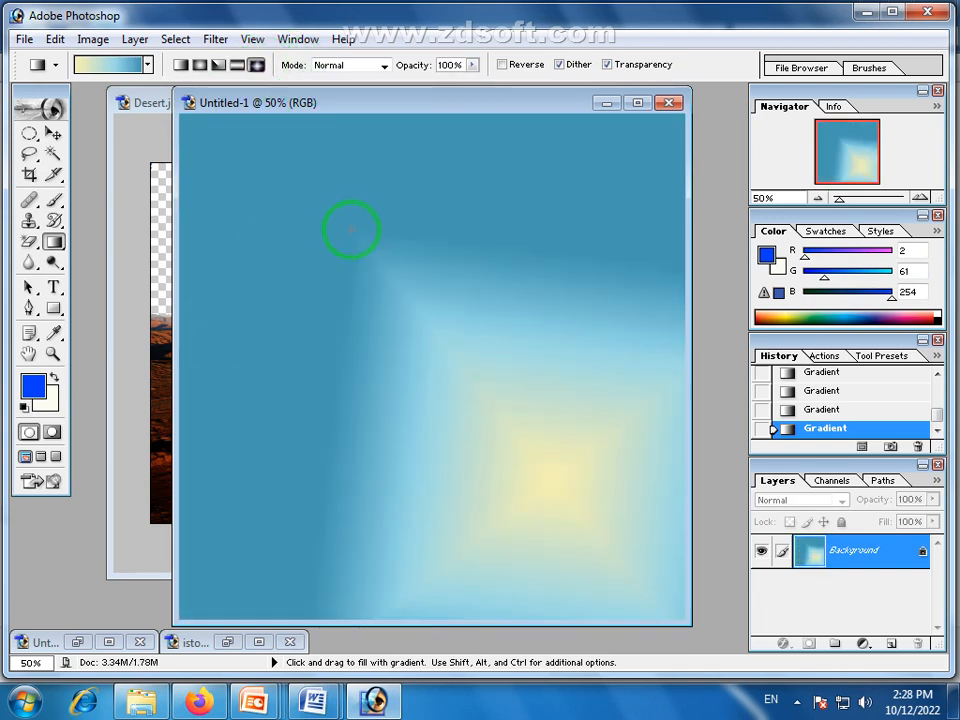
# Set the gradient opacity to 33% and layer several semi-transparent diamond gradients over the existing fill
pyautogui.click(473, 65)
pyautogui.moveTo(470, 95); pyautogui.dragTo(407, 150)
pyautogui.moveTo(332, 300); pyautogui.dragTo(419, 362)
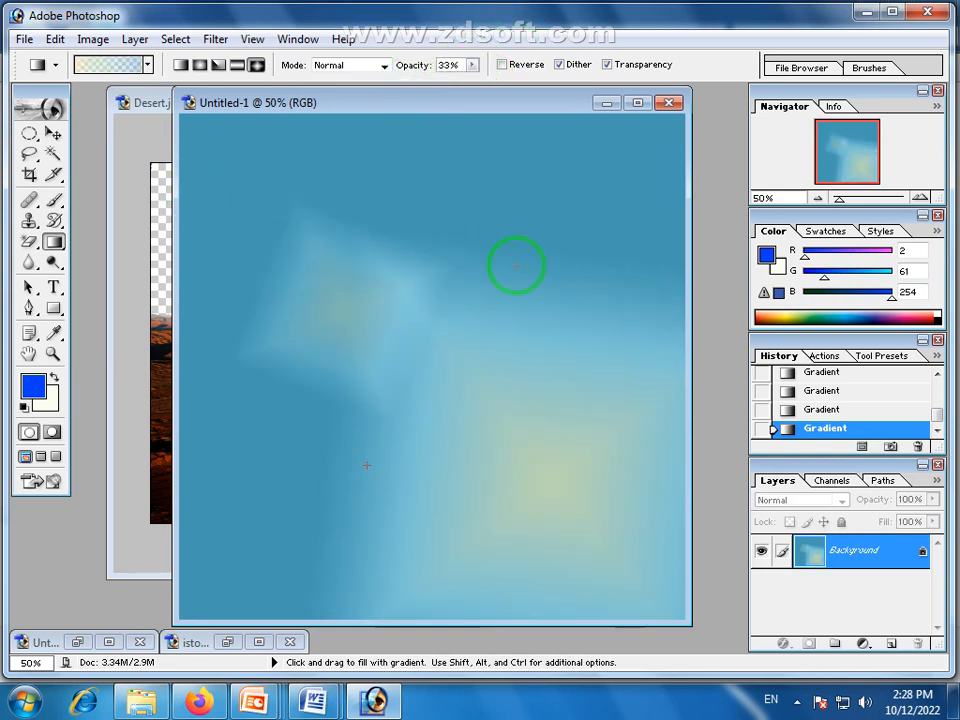
pyautogui.moveTo(517, 265); pyautogui.dragTo(428, 358)
pyautogui.moveTo(415, 275); pyautogui.dragTo(416, 276)
# Revert Untitled-1 to its New snapshot and fill the blank canvas with a diamond gradient at 33% opacity
pyautogui.scroll(3, 849, 386)
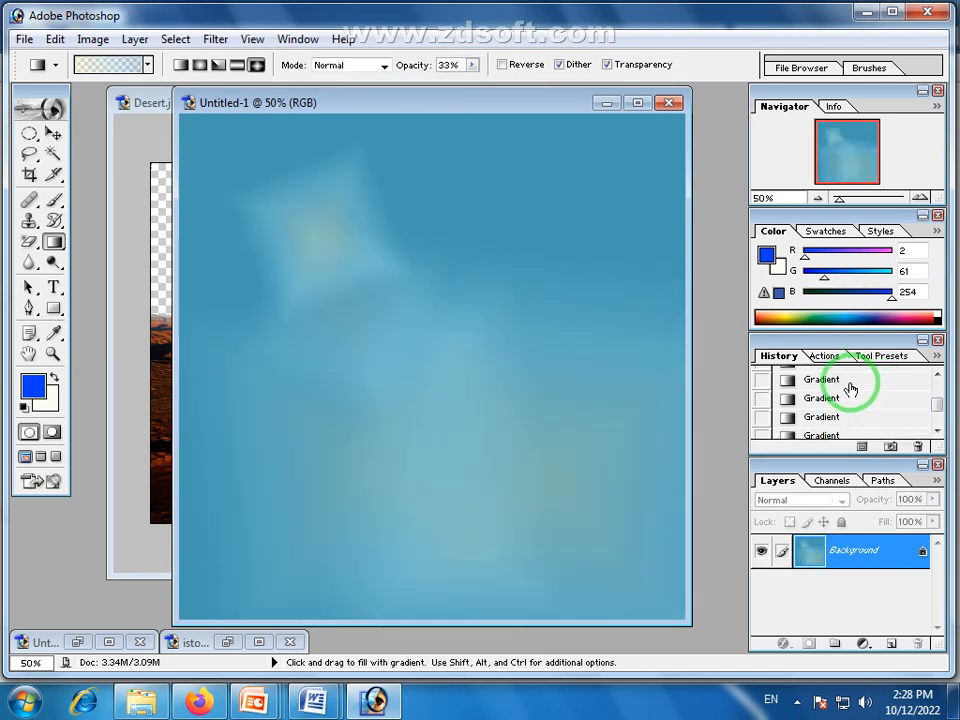
pyautogui.click(849, 383)
pyautogui.moveTo(317, 444); pyautogui.dragTo(514, 276)
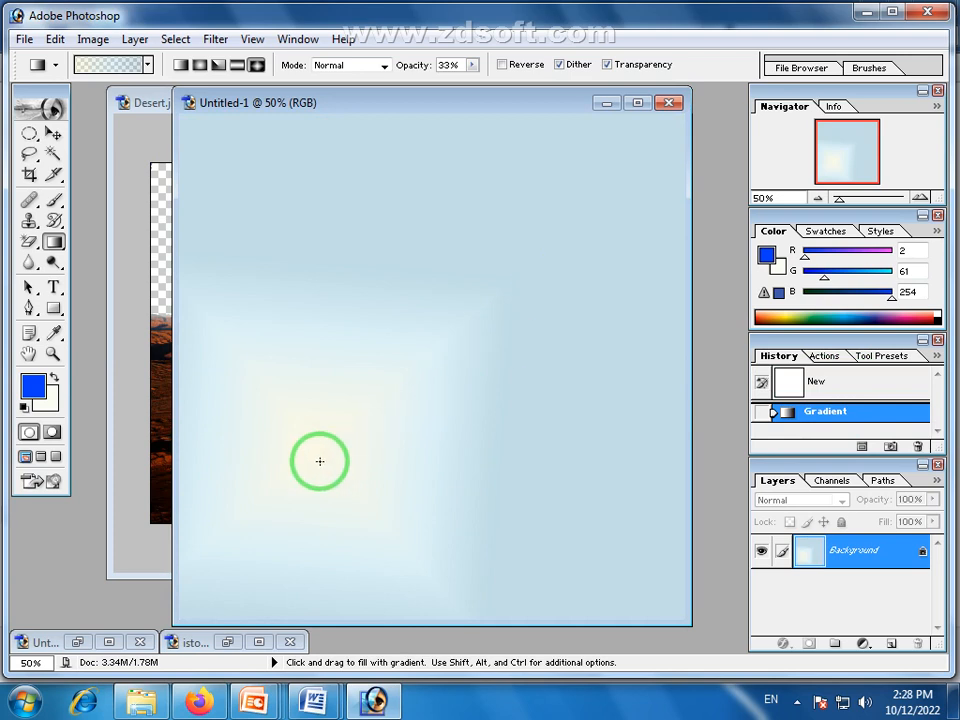
pyautogui.moveTo(319, 459); pyautogui.dragTo(534, 266)
# Revert to the New snapshot and fill the canvas with a diamond gradient at 100% opacity
pyautogui.click(806, 392)
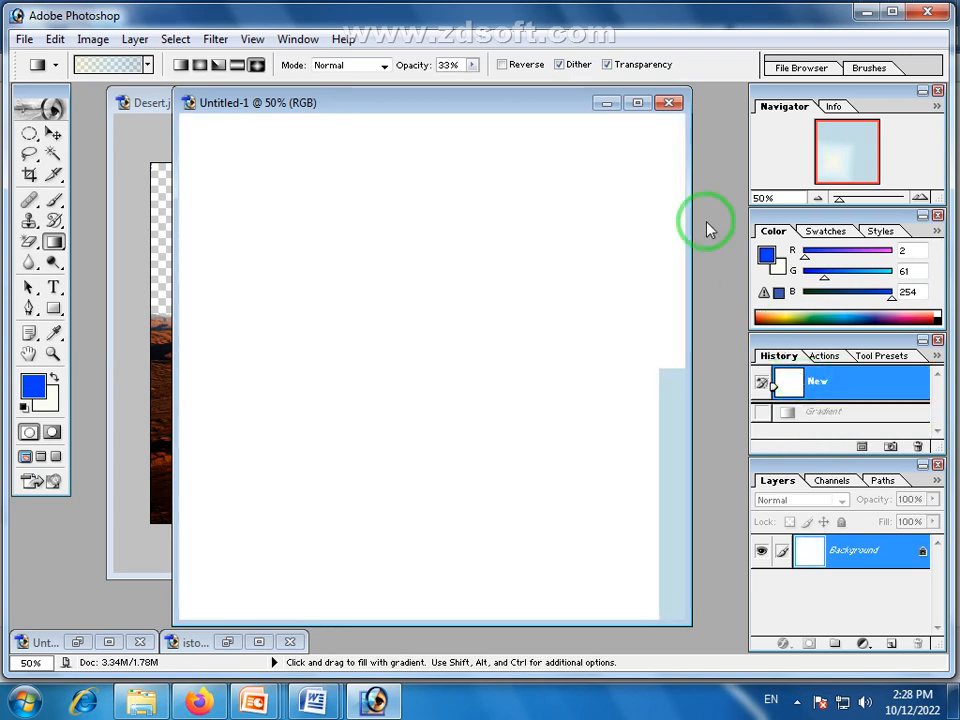
pyautogui.click(472, 64)
pyautogui.moveTo(470, 84); pyautogui.dragTo(540, 84)
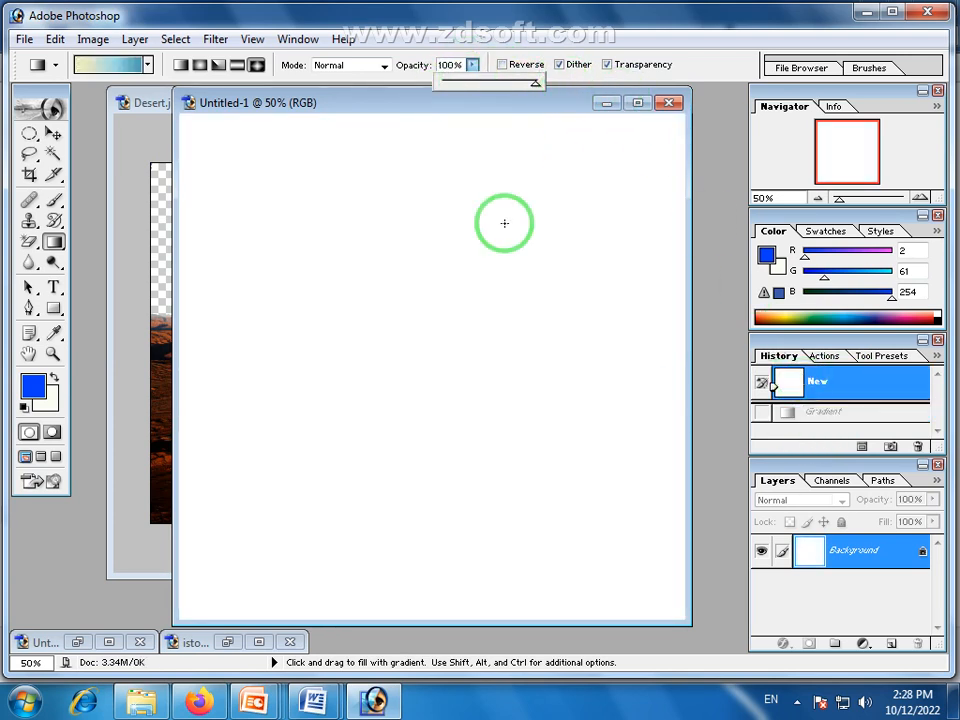
pyautogui.moveTo(268, 439); pyautogui.dragTo(561, 319)
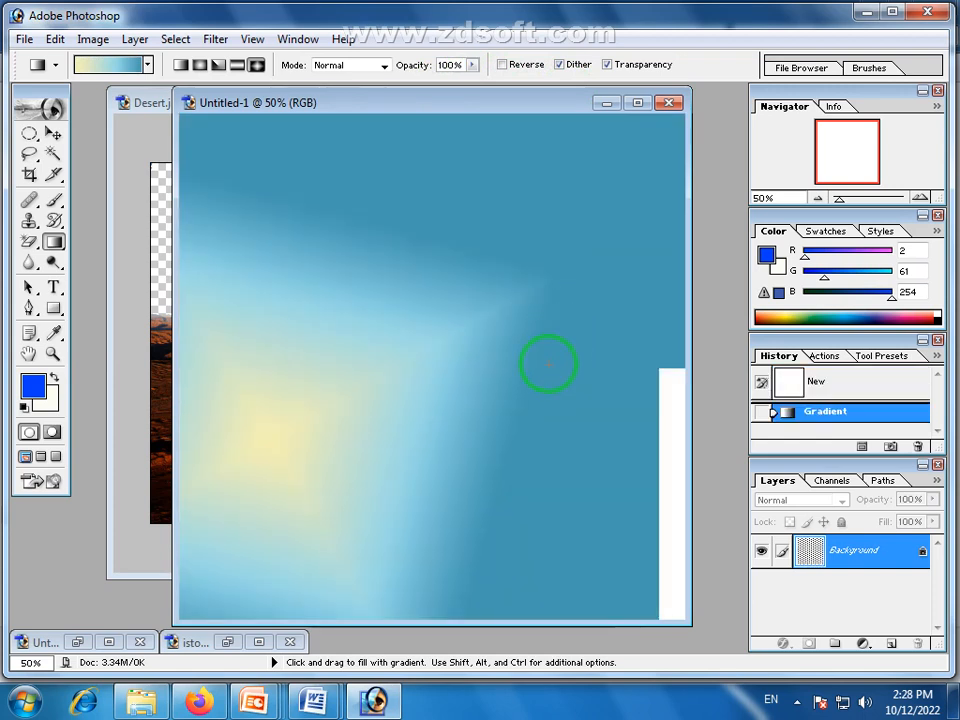
# Revert to the New snapshot and fill the canvas with a diamond gradient at 19% opacity, starting from its lower-left area
pyautogui.click(806, 383)
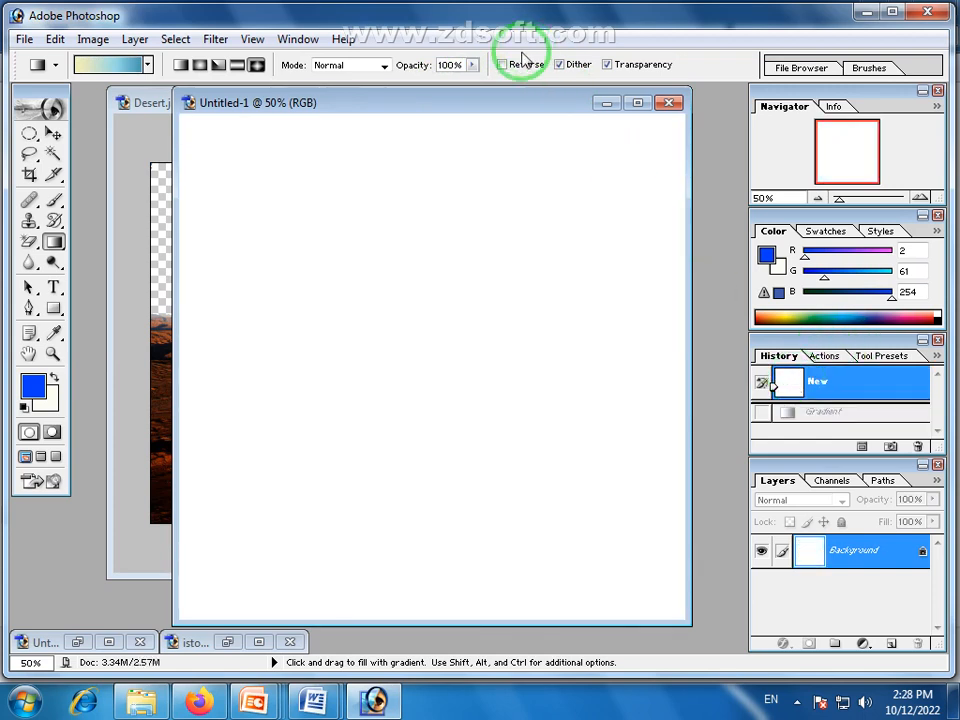
pyautogui.click(472, 64)
pyautogui.moveTo(472, 84); pyautogui.dragTo(389, 86)
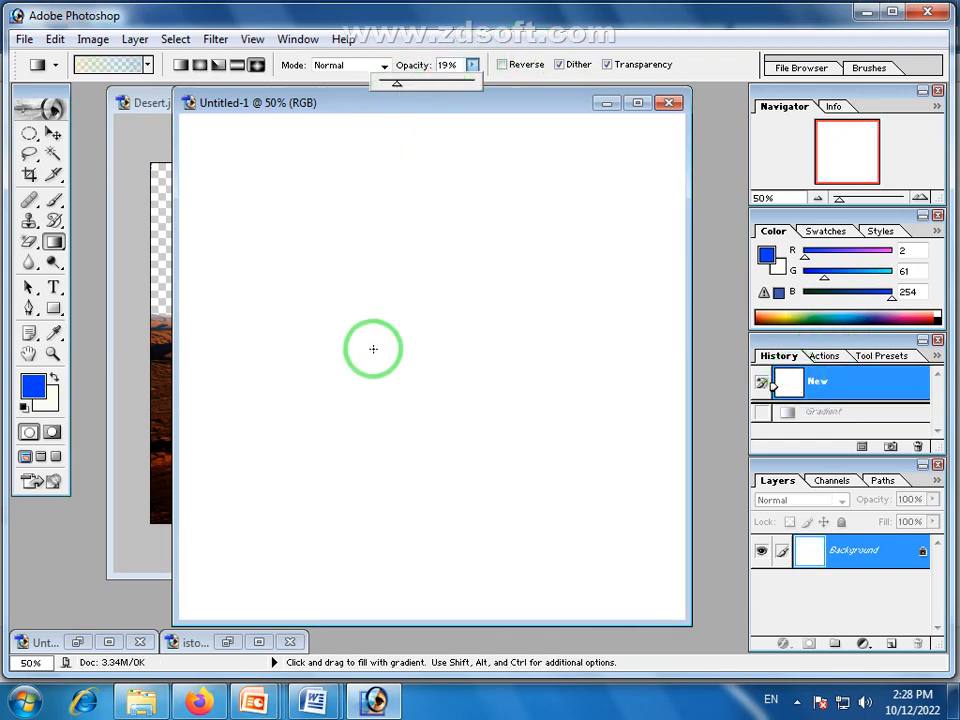
pyautogui.moveTo(294, 434); pyautogui.dragTo(549, 315)
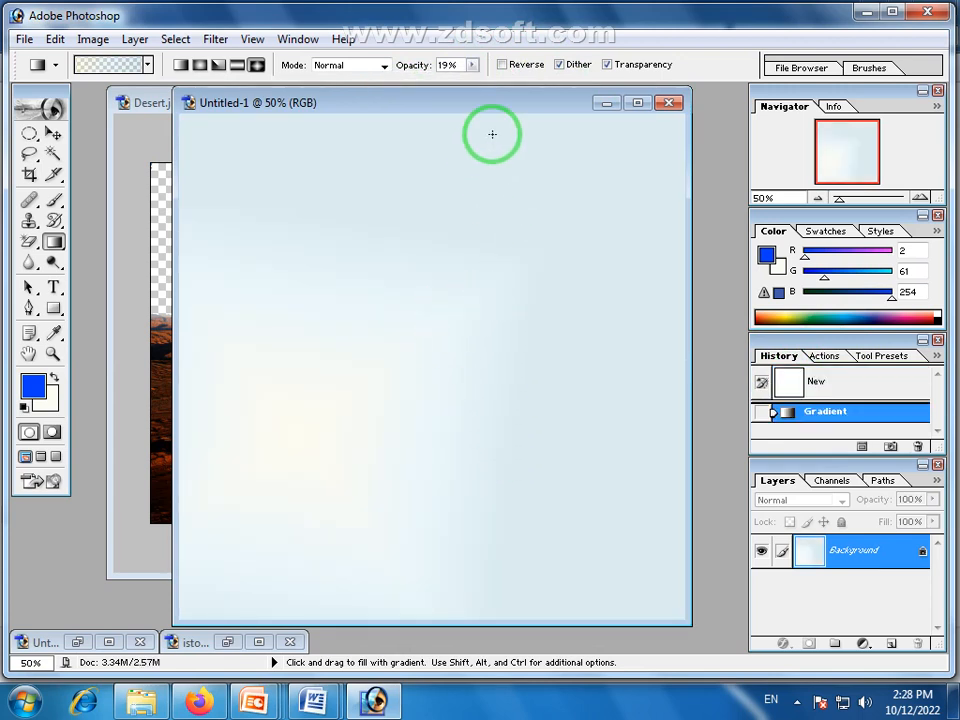
# Open Paint to examine its fill tool, return to Photoshop and view the tools grouped with the Gradient Tool
pyautogui.click(62, 248)
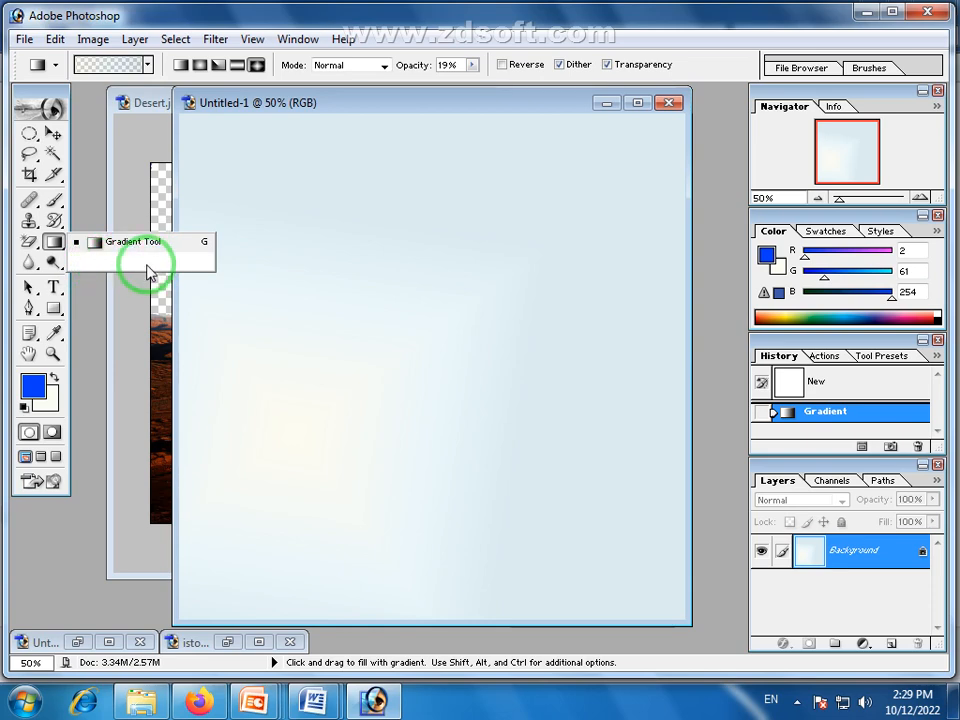
pyautogui.click(25, 700)
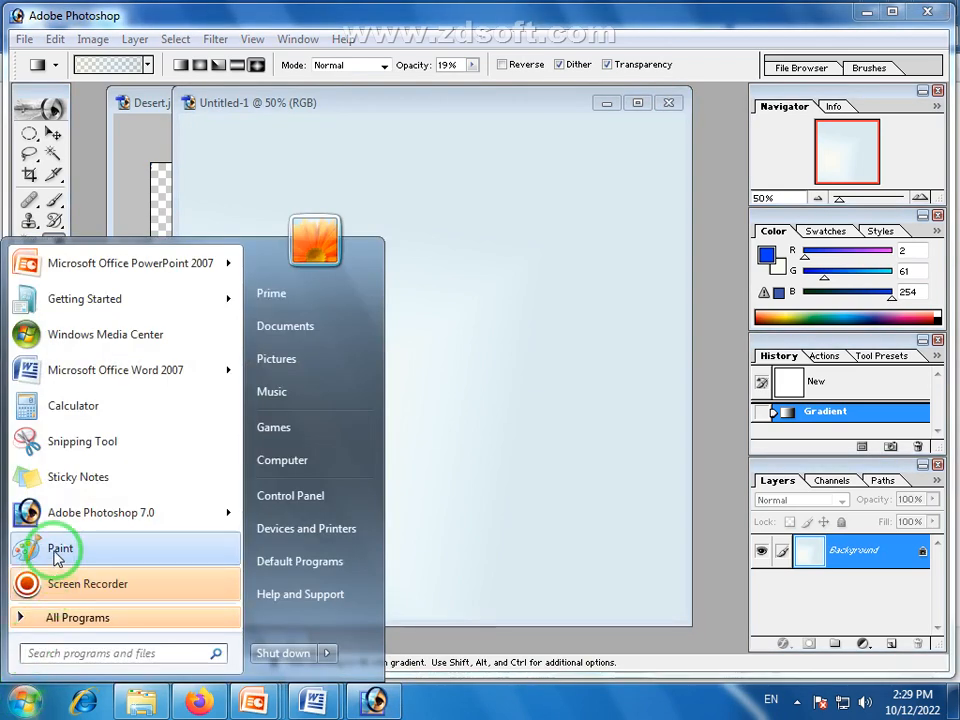
pyautogui.click(58, 551)
pyautogui.click(362, 160)
pyautogui.click(292, 152)
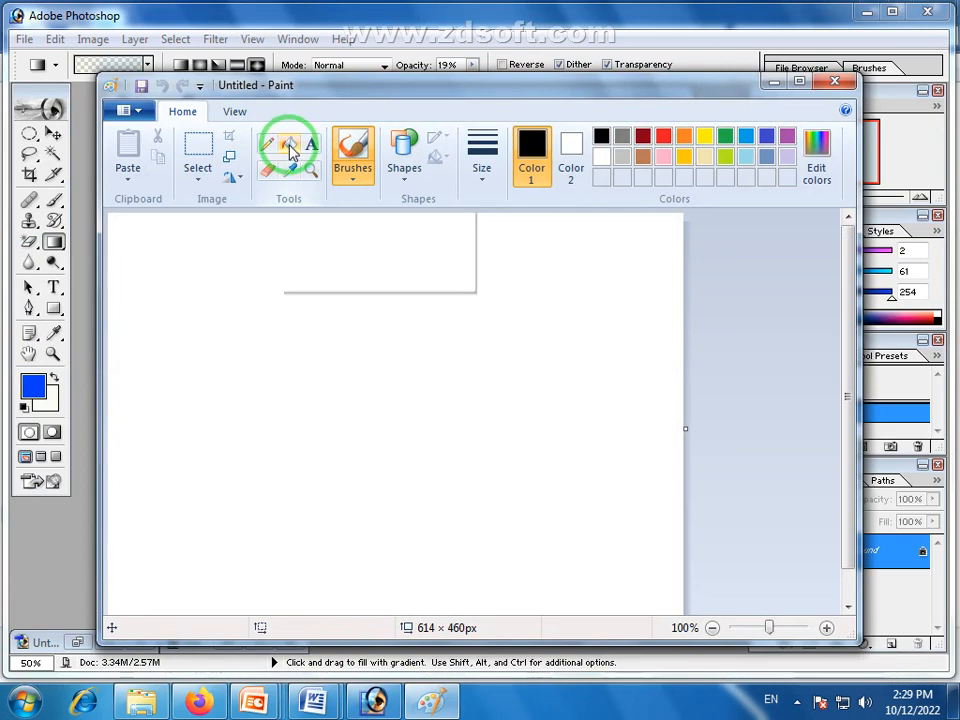
pyautogui.click(54, 242)
pyautogui.moveTo(68, 268)
pyautogui.mouseDown()
pyautogui.moveTo(199, 274)
pyautogui.moveTo(46, 228)
pyautogui.mouseUp()
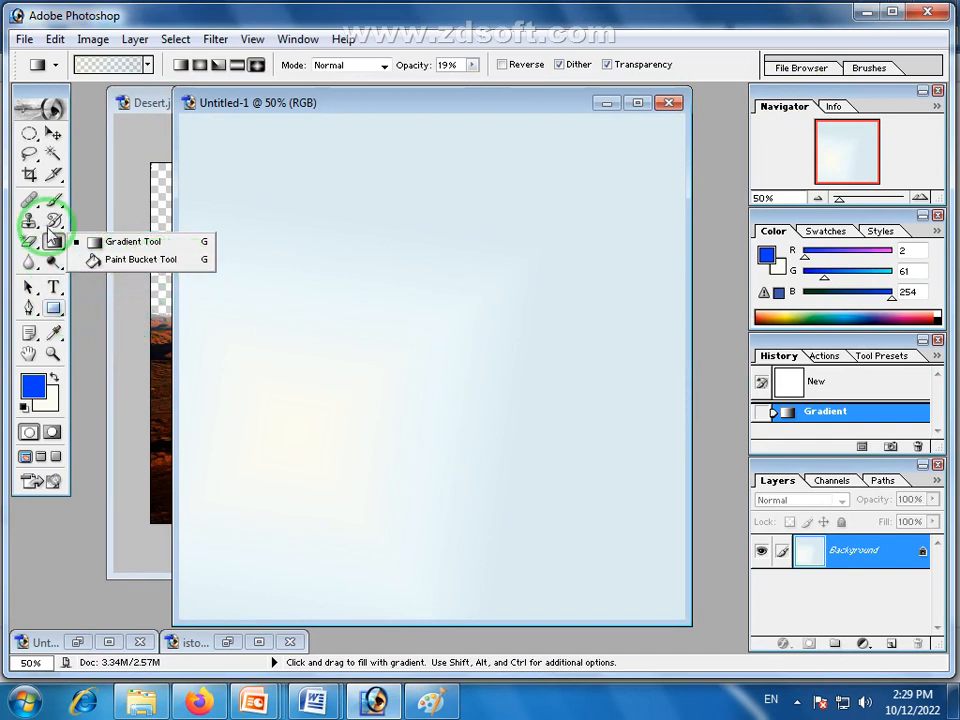
# Fill a central elliptical selection with the blue foreground colour on a new layer using the Paint Bucket Tool, and move the ellipse slightly up and right
pyautogui.click(31, 139)
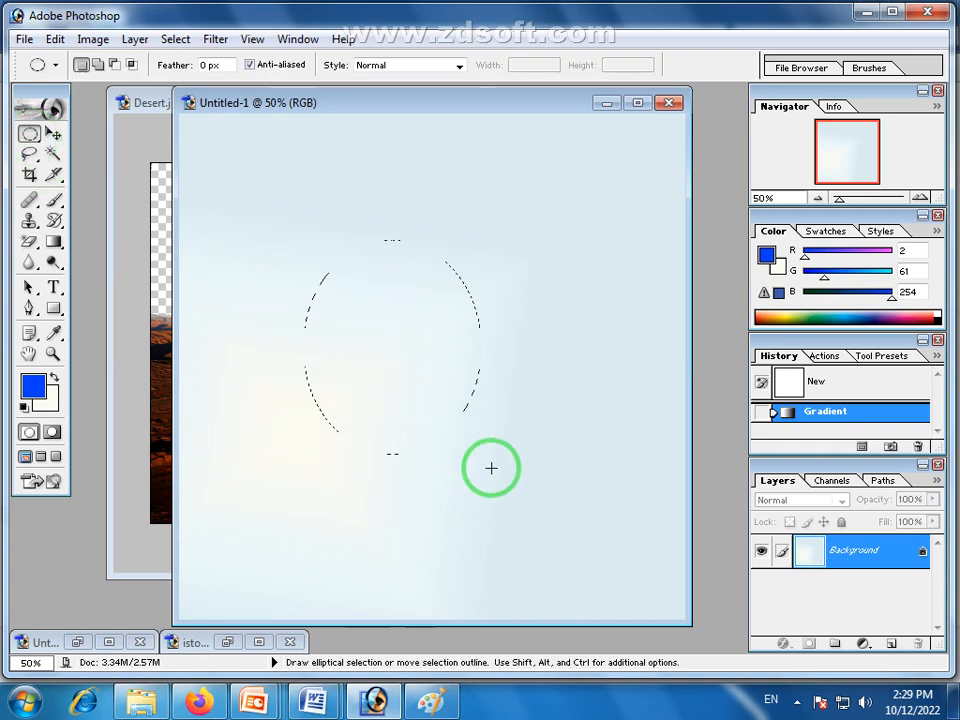
pyautogui.moveTo(491, 467); pyautogui.dragTo(548, 505)
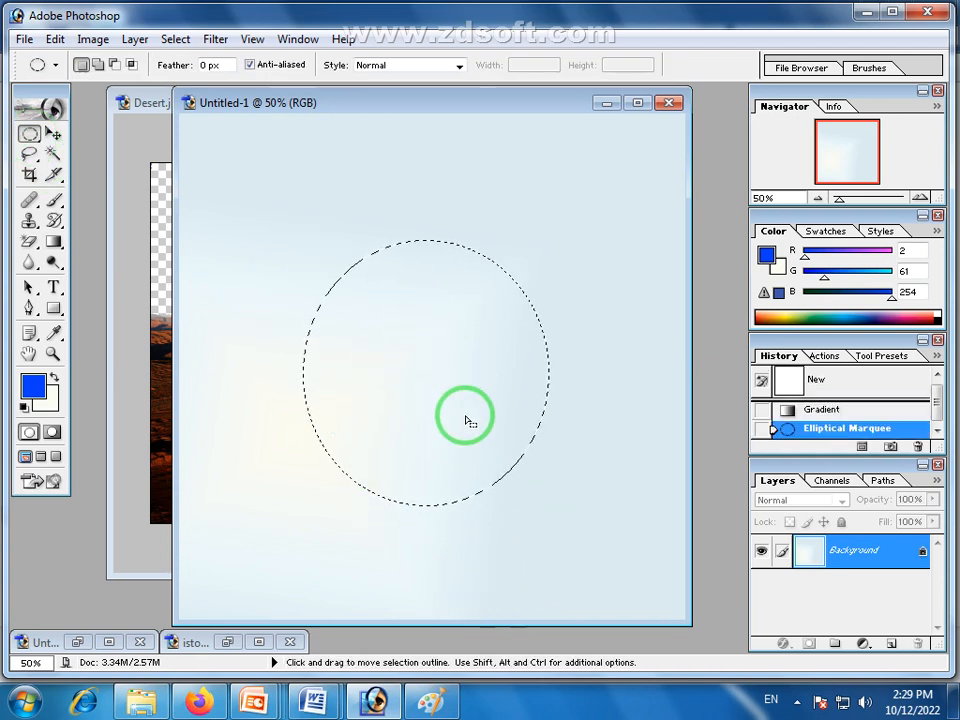
pyautogui.click(889, 643)
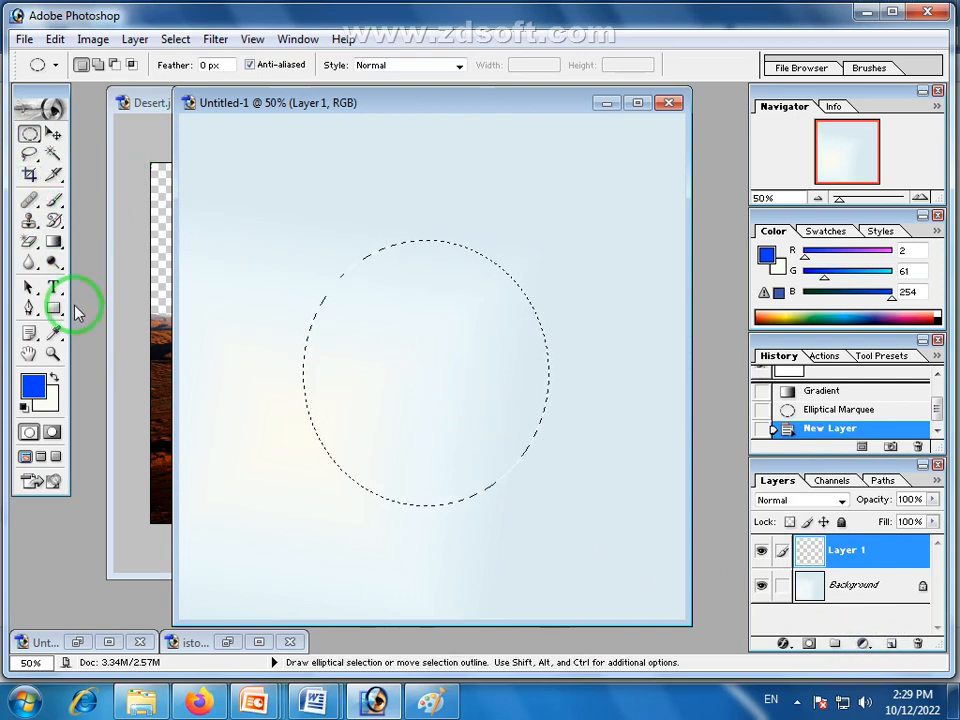
pyautogui.moveTo(55, 242)
pyautogui.mouseDown()
pyautogui.moveTo(125, 272)
pyautogui.moveTo(141, 266)
pyautogui.mouseUp()
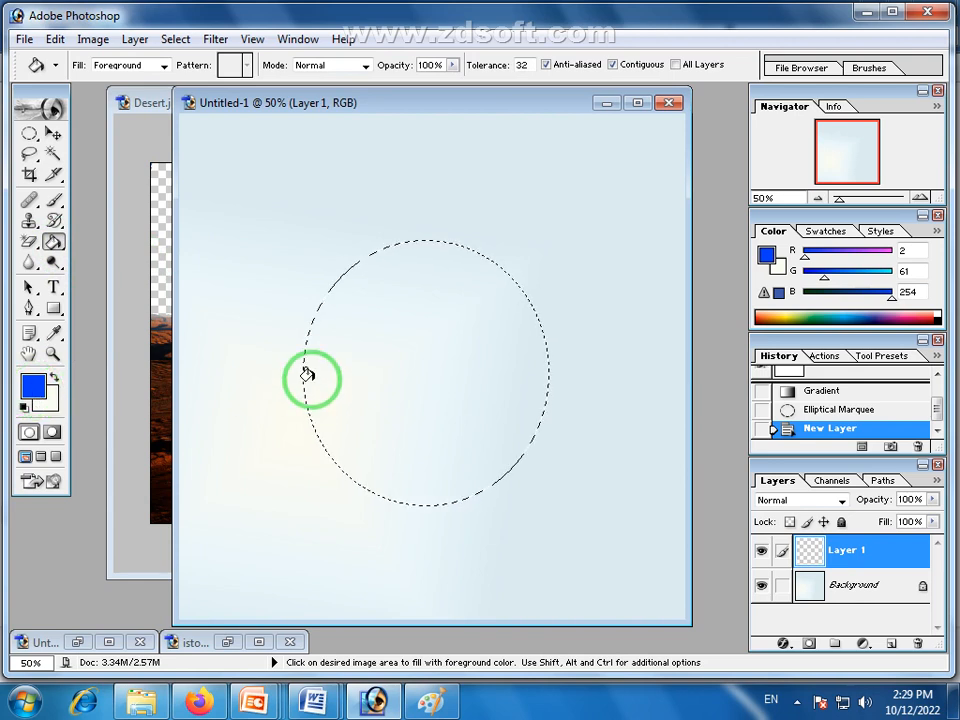
pyautogui.click(397, 326)
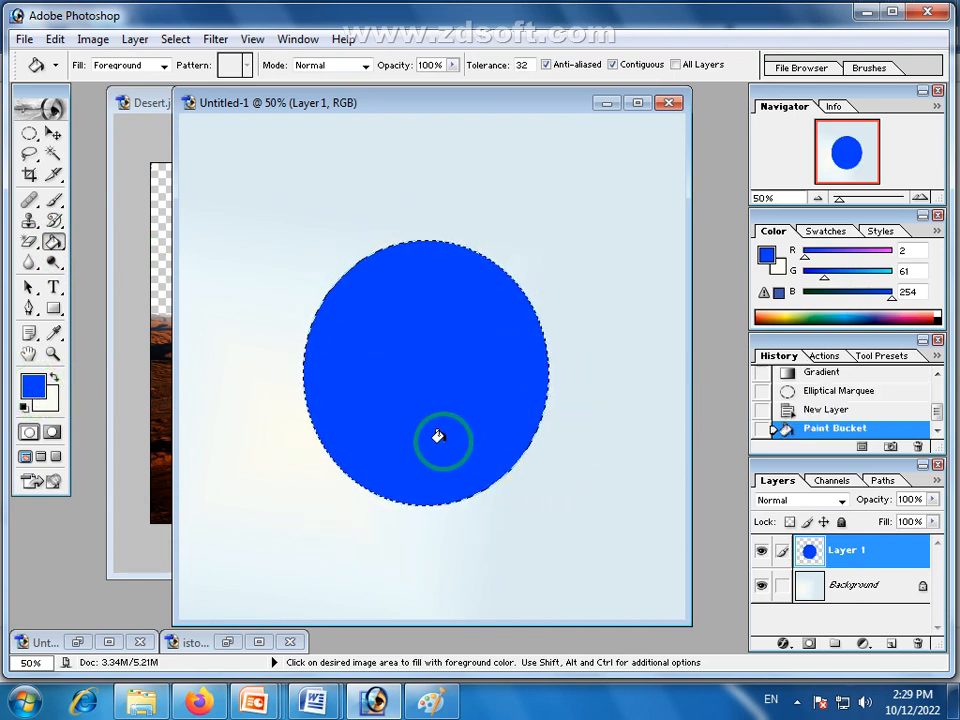
pyautogui.click(53, 133)
pyautogui.moveTo(525, 439); pyautogui.dragTo(497, 368)
# Draw an elliptical selection overlapping the blue ellipse's lower-right part and add a new layer for it
pyautogui.moveTo(32, 133); pyautogui.dragTo(76, 158)
pyautogui.click(76, 157)
pyautogui.moveTo(395, 291); pyautogui.dragTo(656, 553)
pyautogui.click(292, 211)
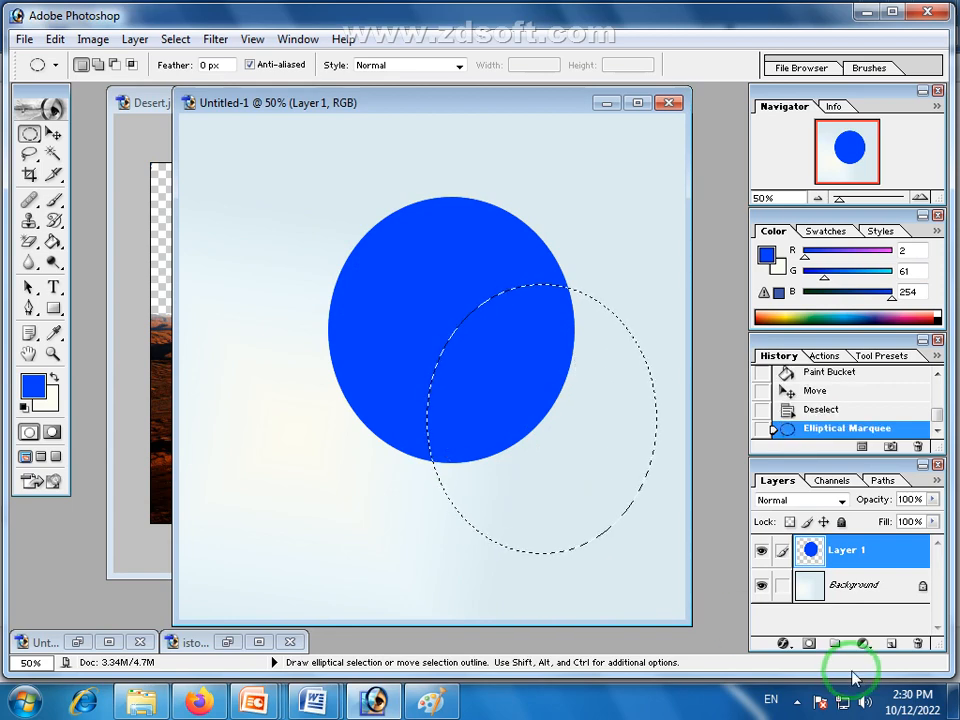
pyautogui.click(888, 645)
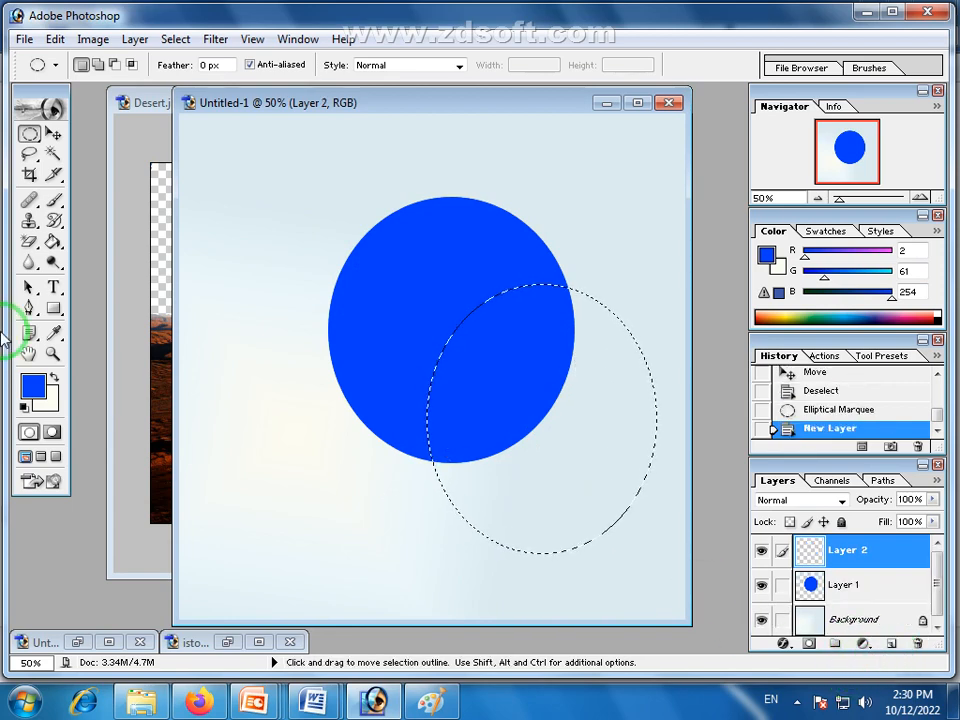
# Set the foreground colour to red FE0226 and fill the elliptical selection on the new layer using the Paint Bucket Tool
pyautogui.click(34, 387)
pyautogui.click(517, 246)
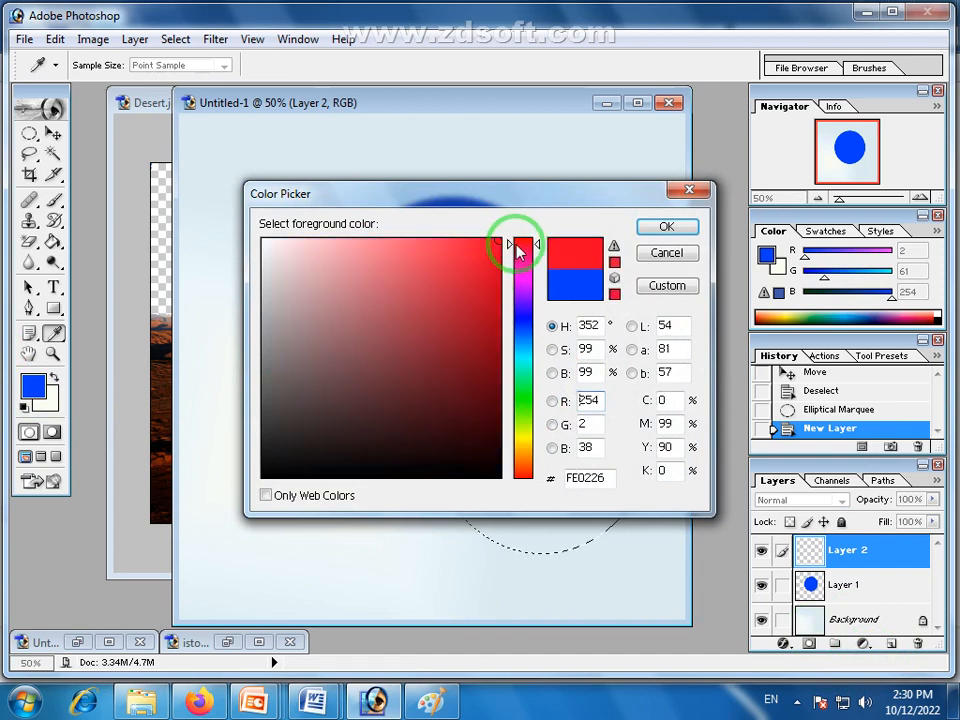
pyautogui.click(676, 236)
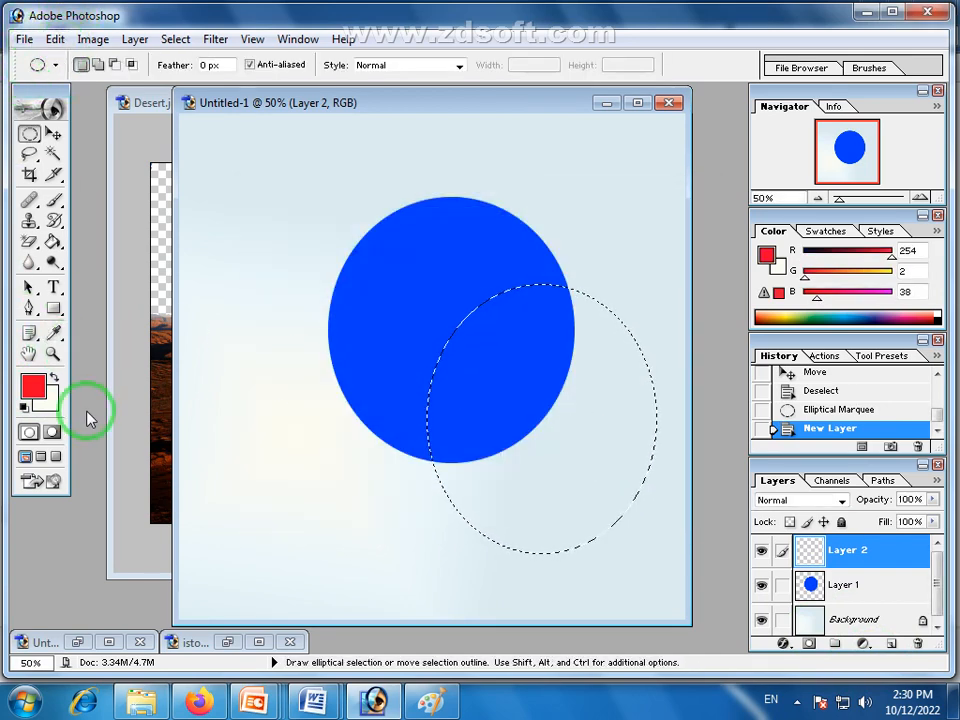
pyautogui.click(52, 241)
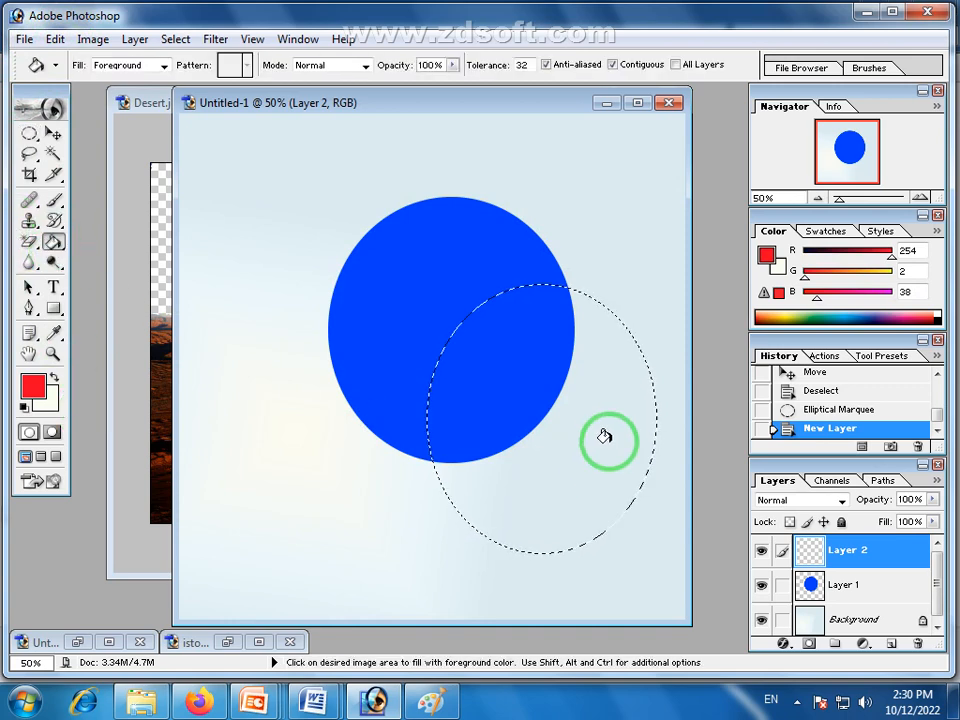
pyautogui.click(626, 407)
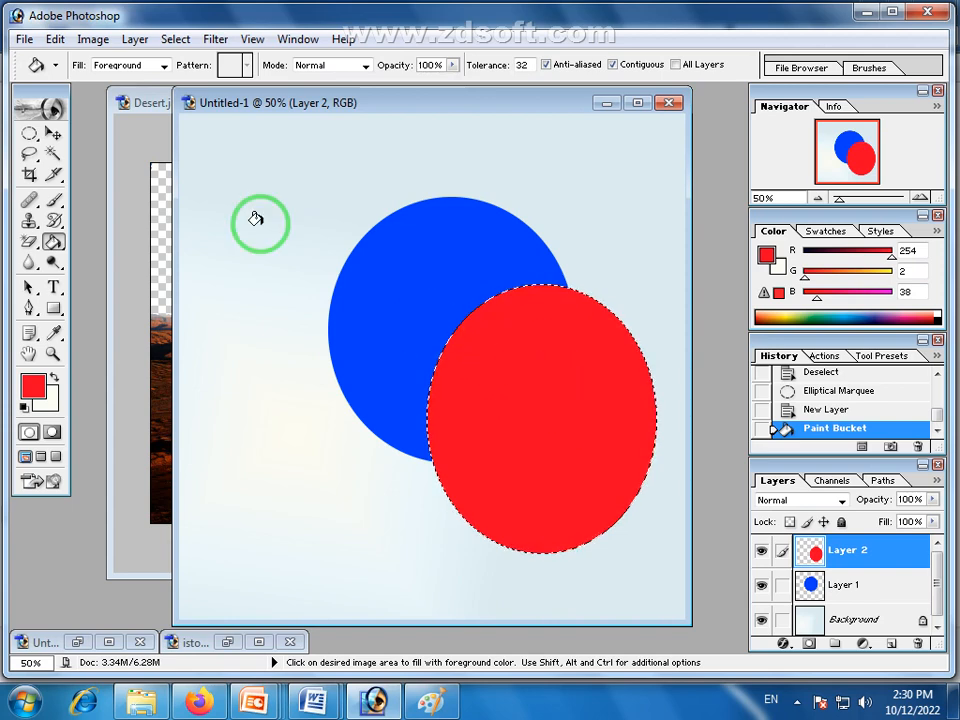
# Move the red ellipse up and left over the blue ellipse and deselect it
pyautogui.click(52, 133)
pyautogui.moveTo(514, 390); pyautogui.dragTo(429, 321)
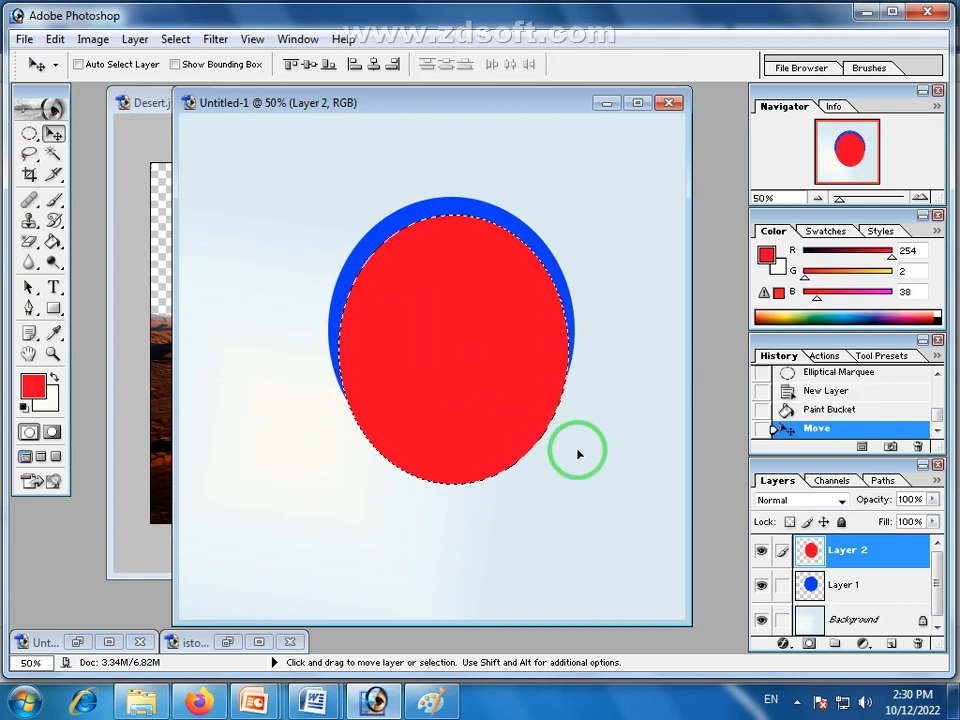
pyautogui.click(28, 137)
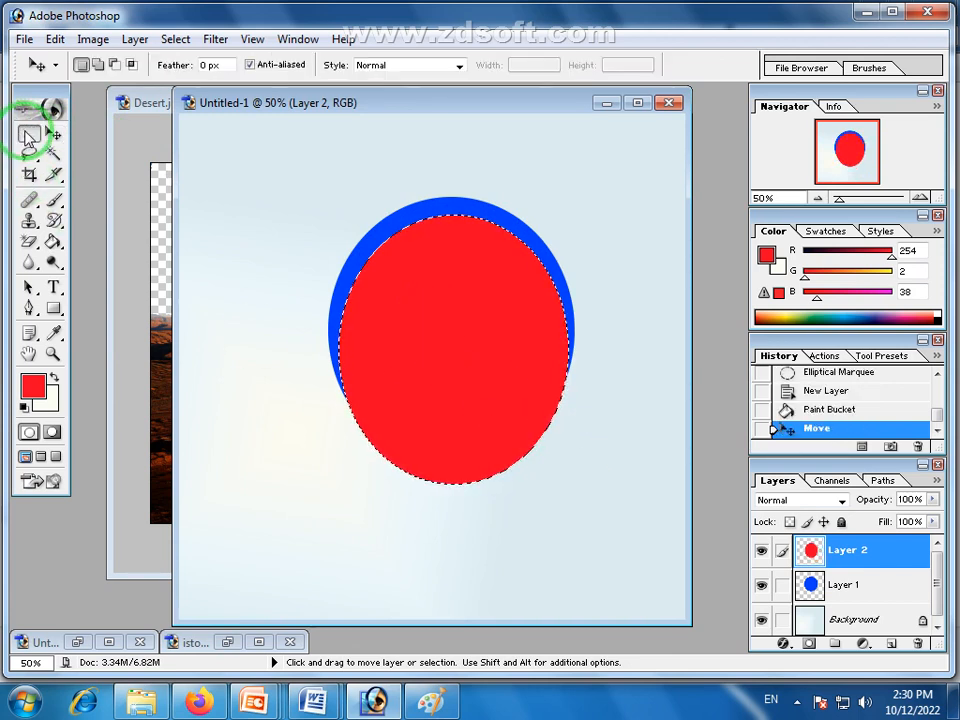
pyautogui.click(326, 259)
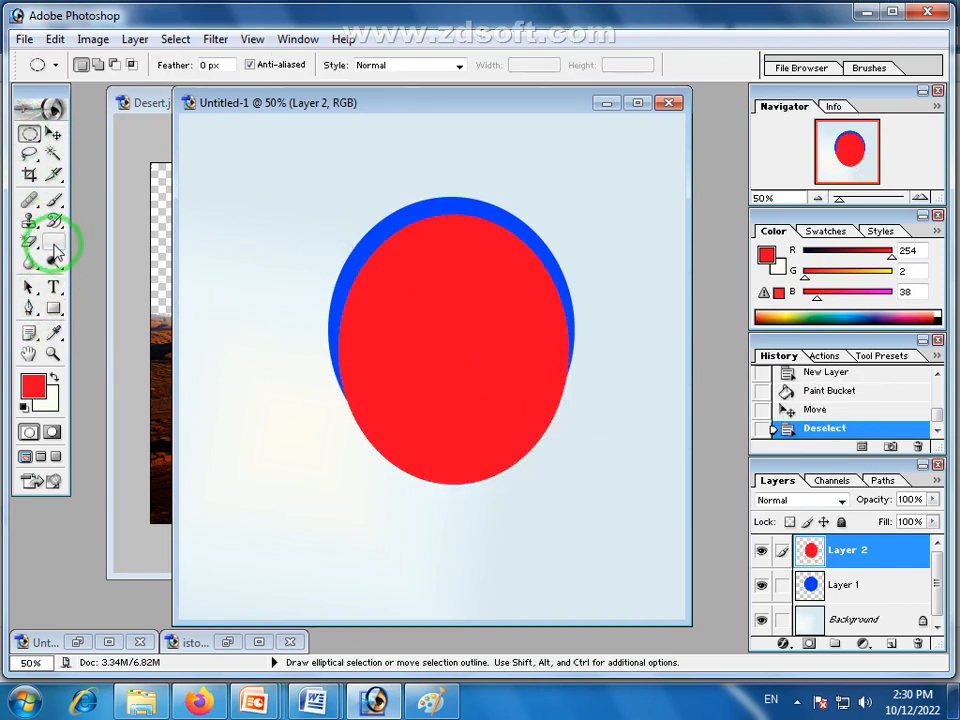
# Choose the Paint Bucket Tool and create a new white RGB document, 15 by 15 inches at 72 pixels/inch
pyautogui.click(55, 246)
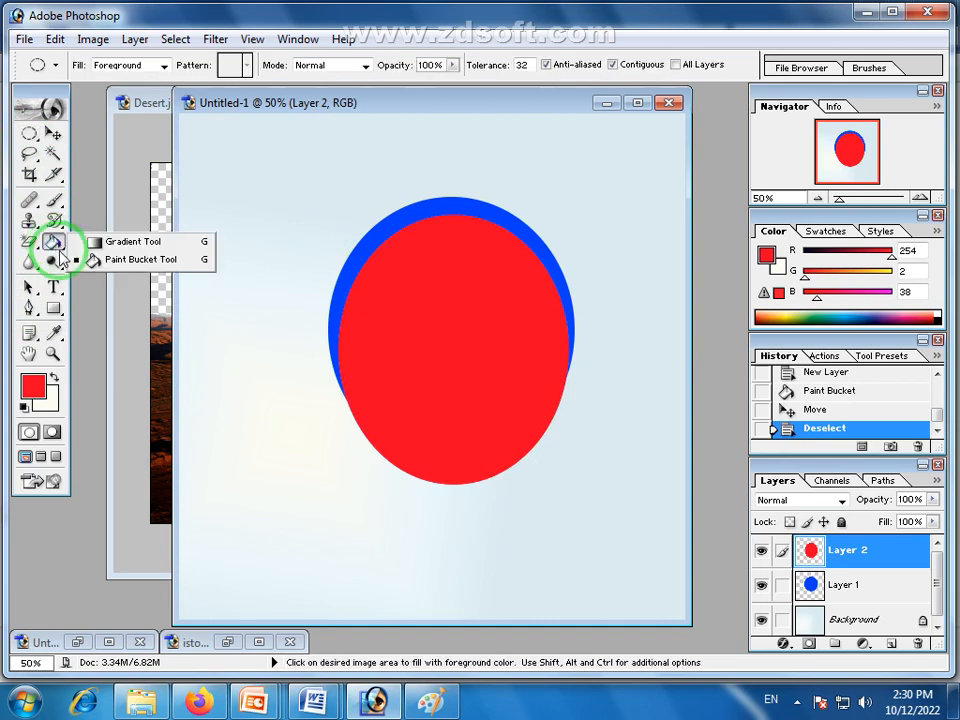
pyautogui.click(118, 262)
pyautogui.click(143, 154)
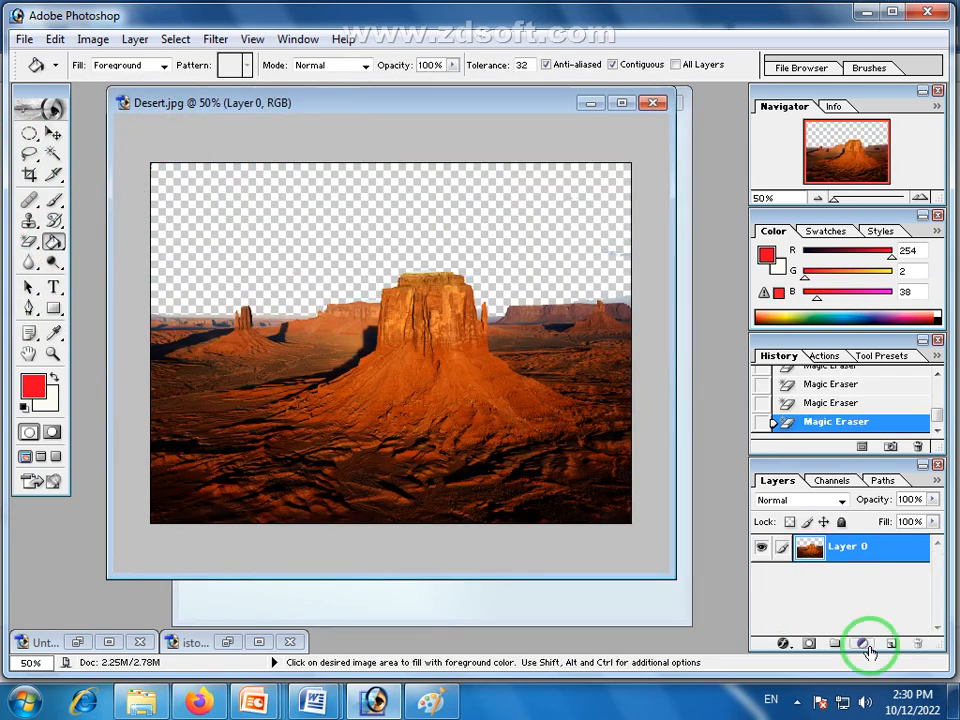
pyautogui.click(24, 39)
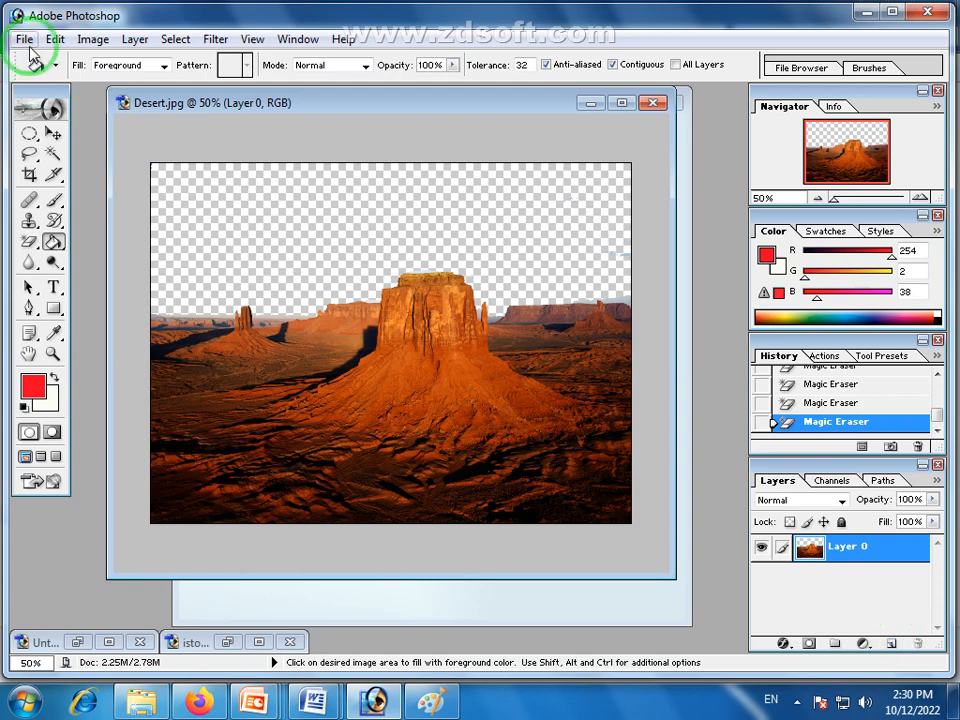
pyautogui.click(70, 60)
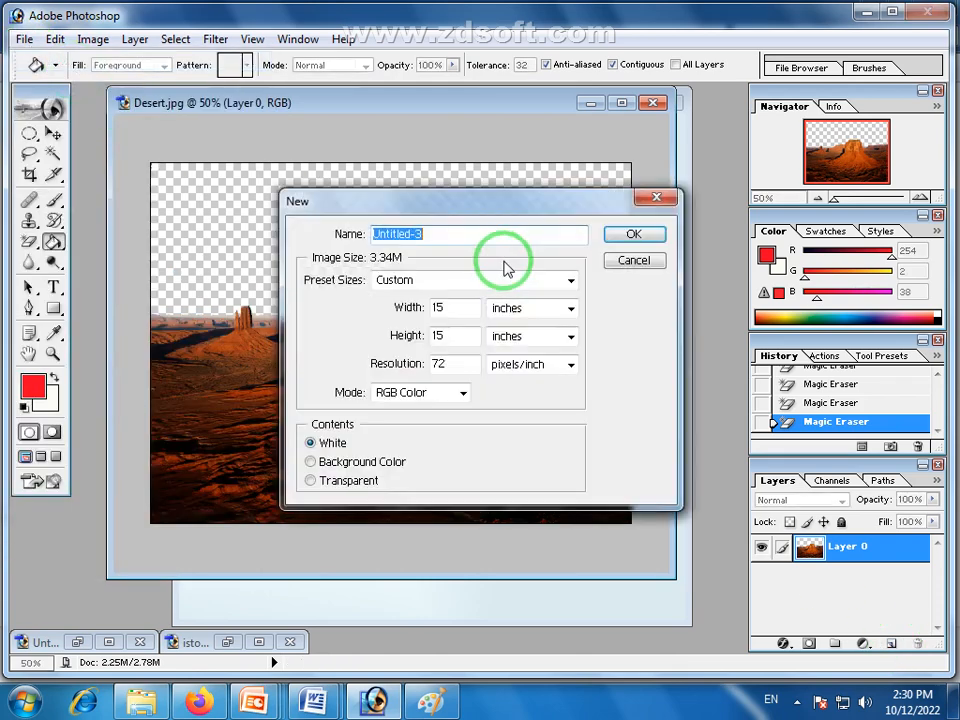
pyautogui.click(630, 234)
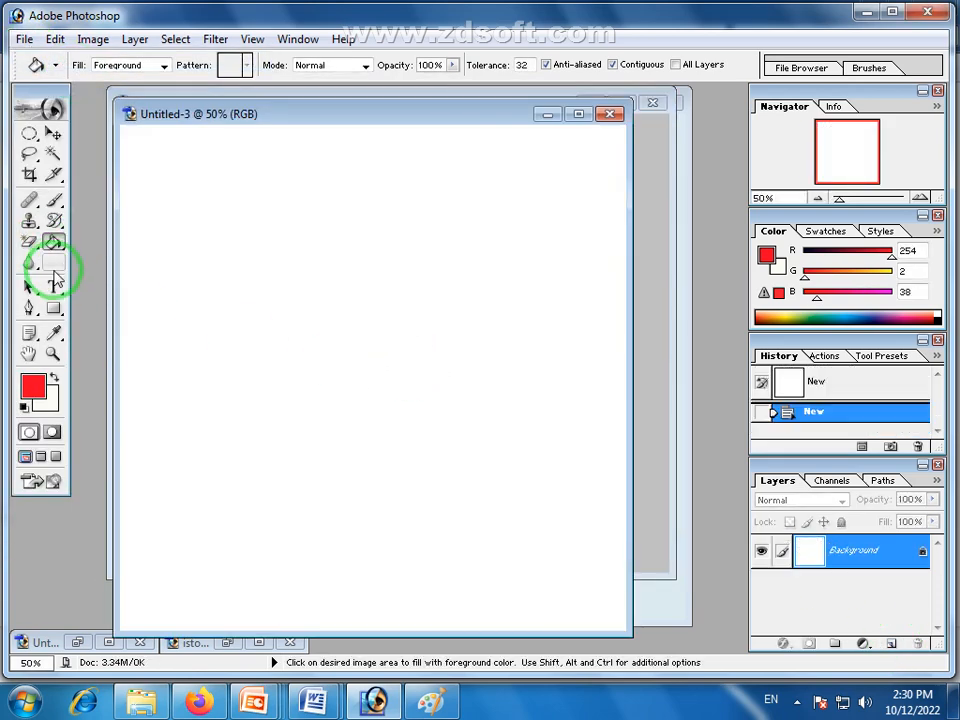
# Fill the whole white background with the red foreground colour, and undo the fill
pyautogui.click(396, 256)
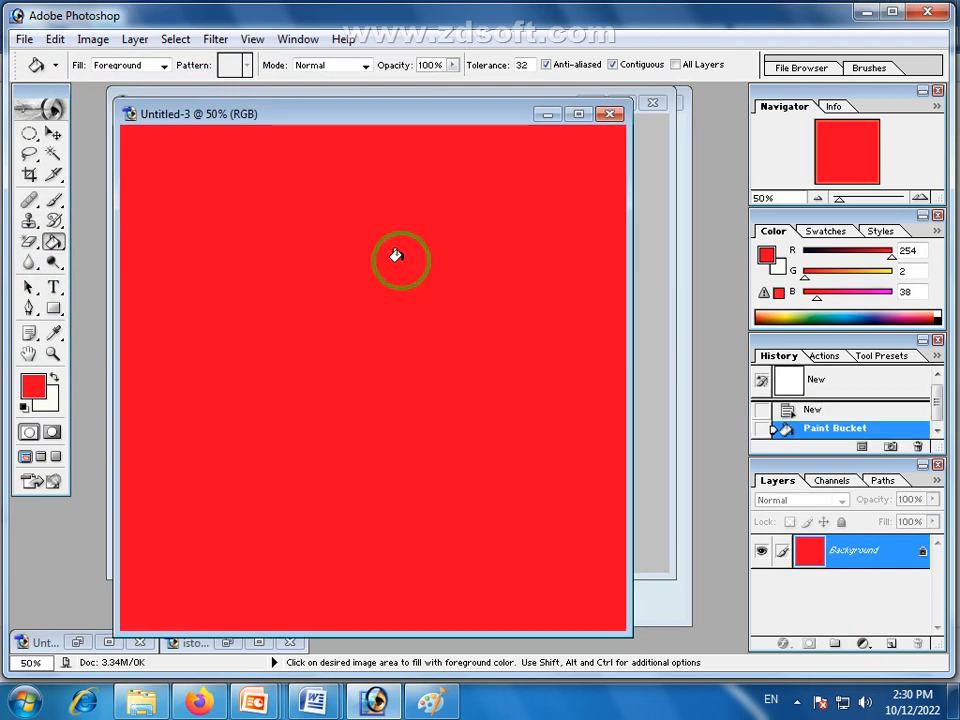
pyautogui.hotkey('ctrl', 'z')
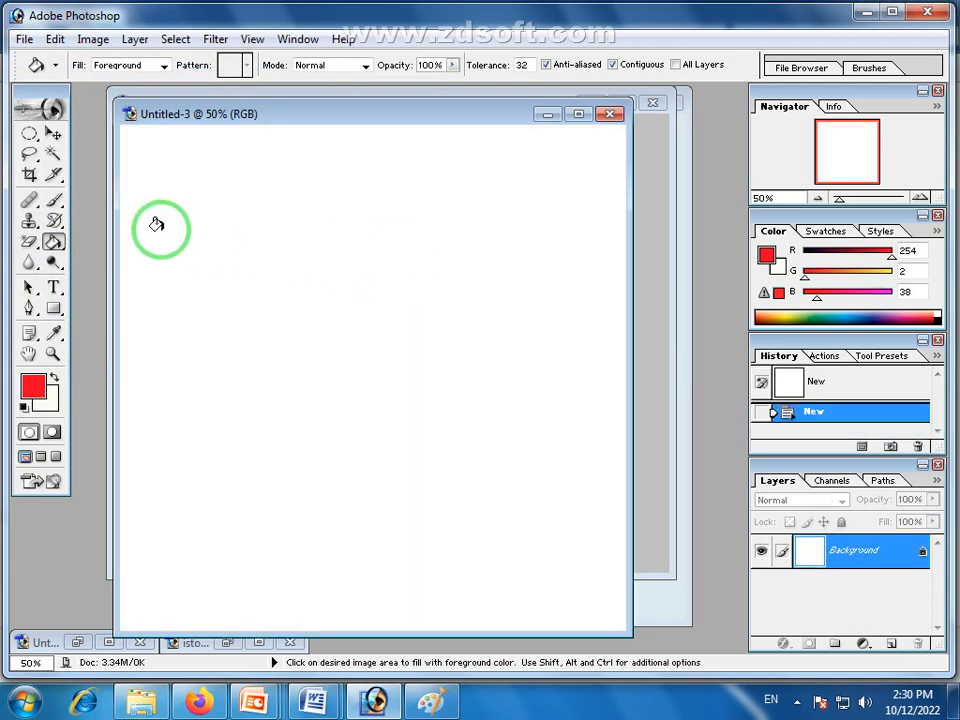
# Draw an elliptical selection in the middle of the blank canvas, keeping the red foreground colour
pyautogui.click(30, 134)
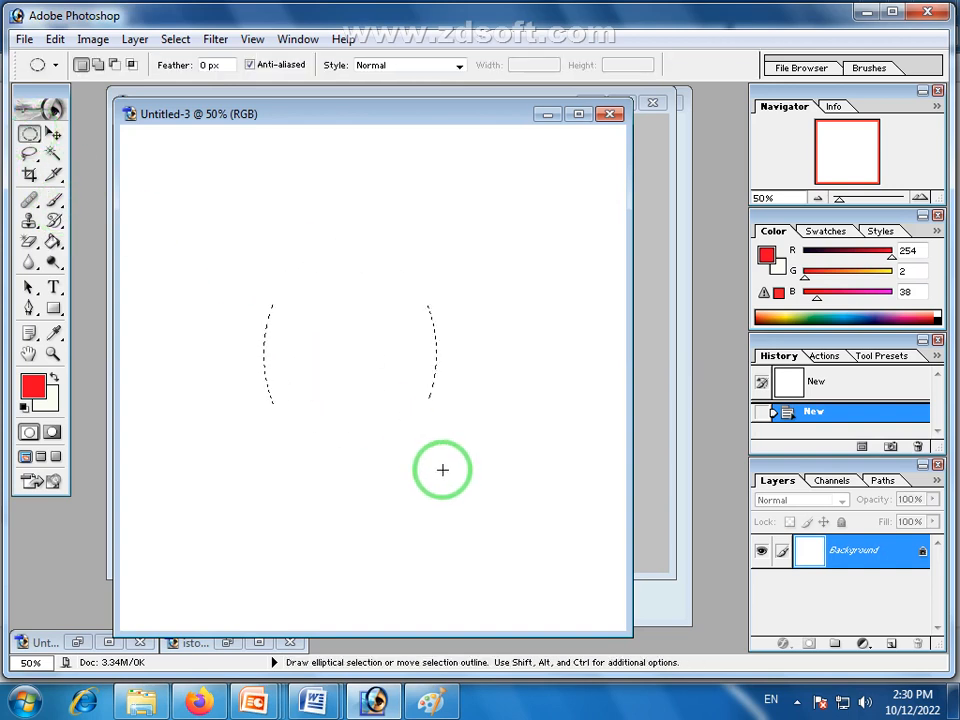
pyautogui.moveTo(486, 493); pyautogui.dragTo(487, 494)
pyautogui.click(892, 648)
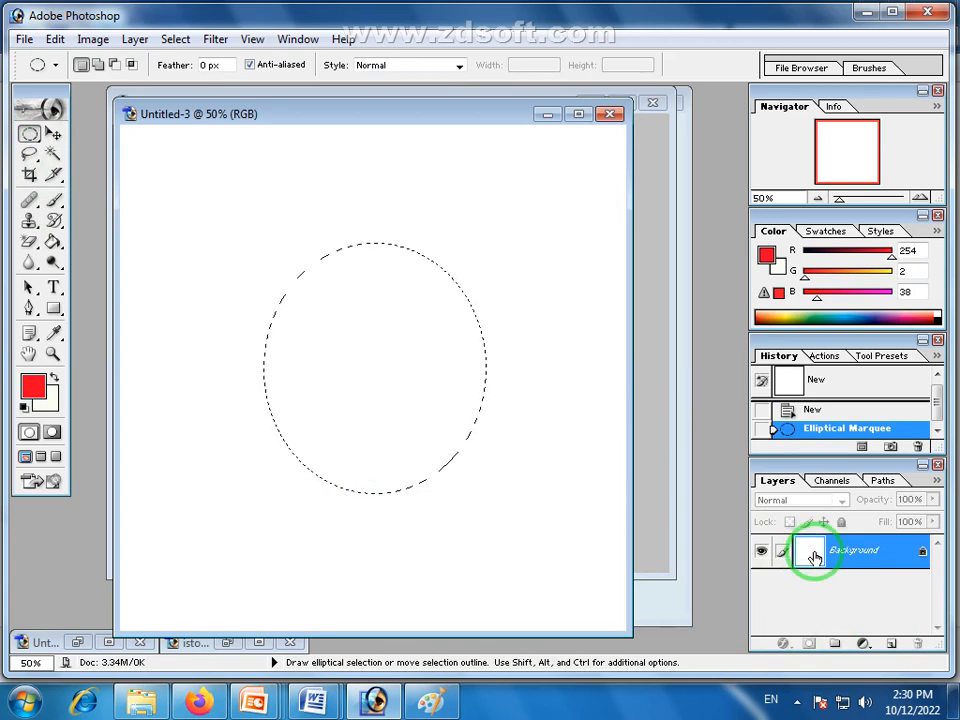
pyautogui.click(53, 333)
pyautogui.click(33, 386)
pyautogui.click(669, 254)
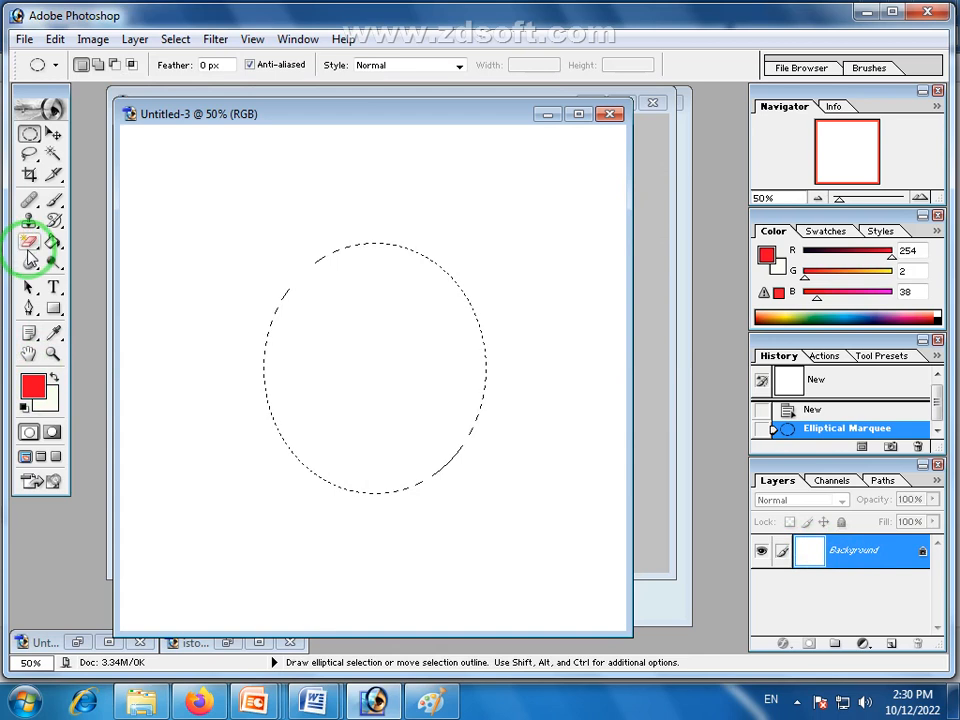
# Fill the ellipse with red directly on the Background layer, deselect it, and revert to the Elliptical Marquee history state
pyautogui.click(53, 242)
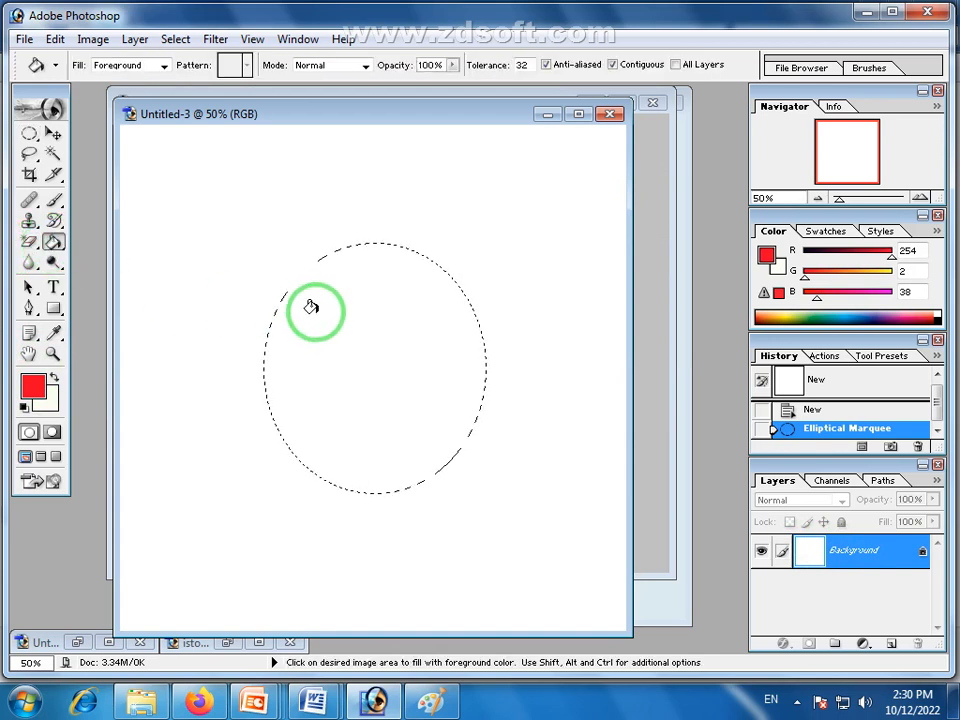
pyautogui.click(332, 364)
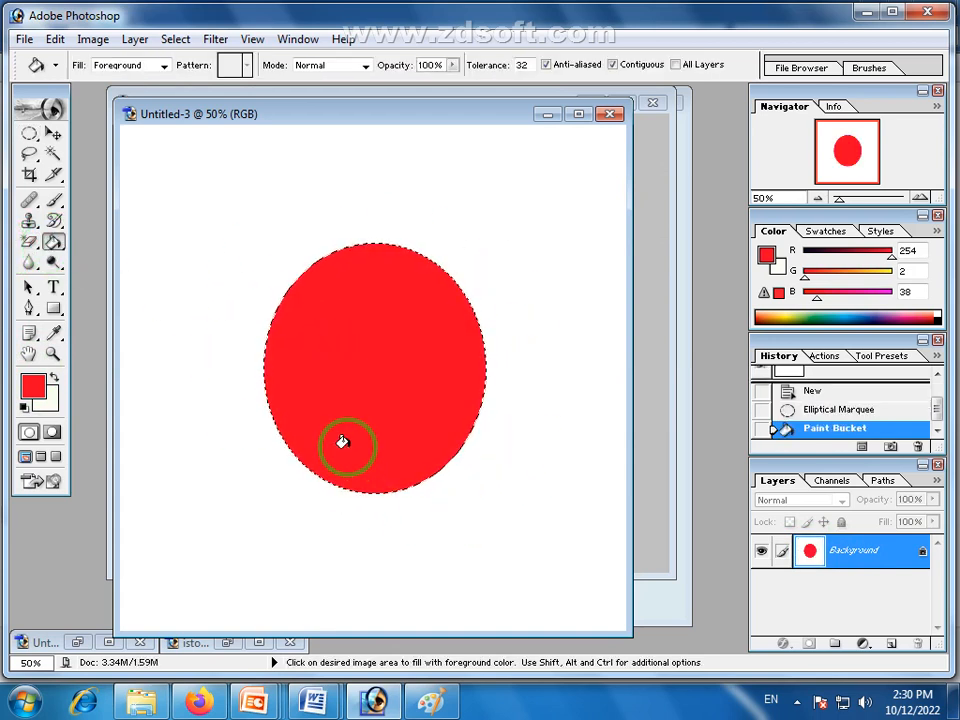
pyautogui.click(28, 137)
pyautogui.click(443, 305)
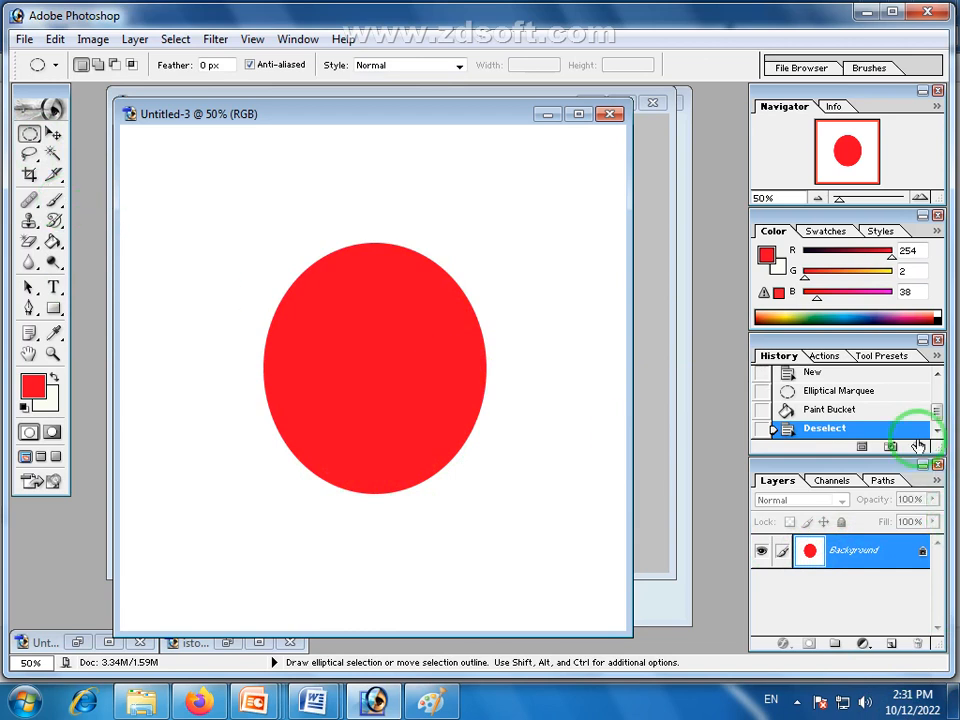
pyautogui.click(786, 390)
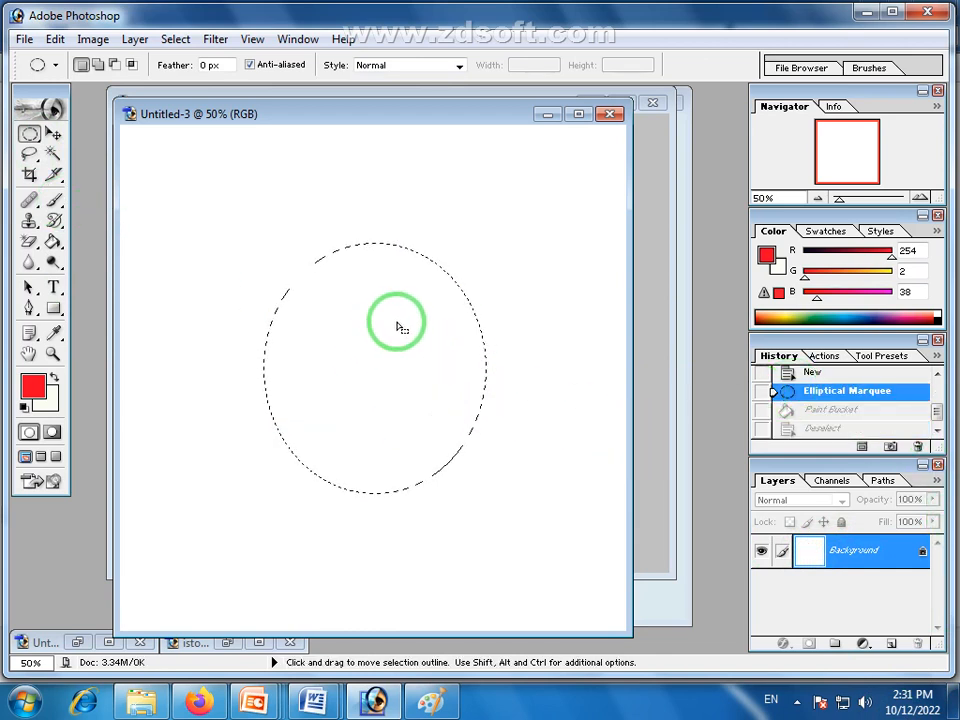
# Add a new layer above the Background and fill the elliptical selection on it with red using the Paint Bucket Tool
pyautogui.click(891, 644)
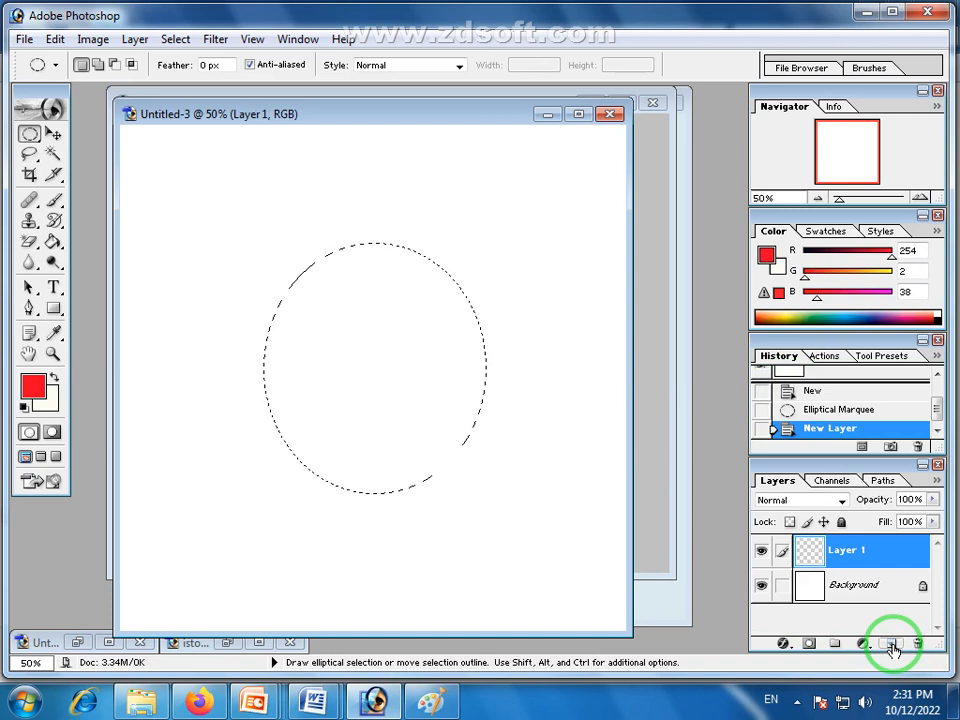
pyautogui.click(808, 590)
pyautogui.click(811, 563)
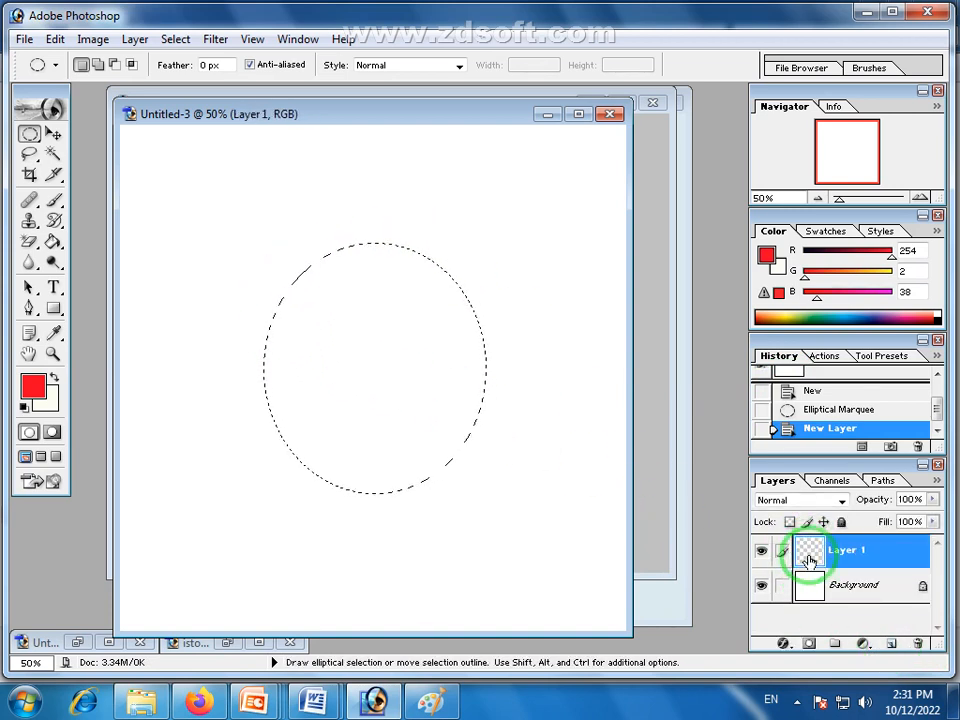
pyautogui.click(33, 386)
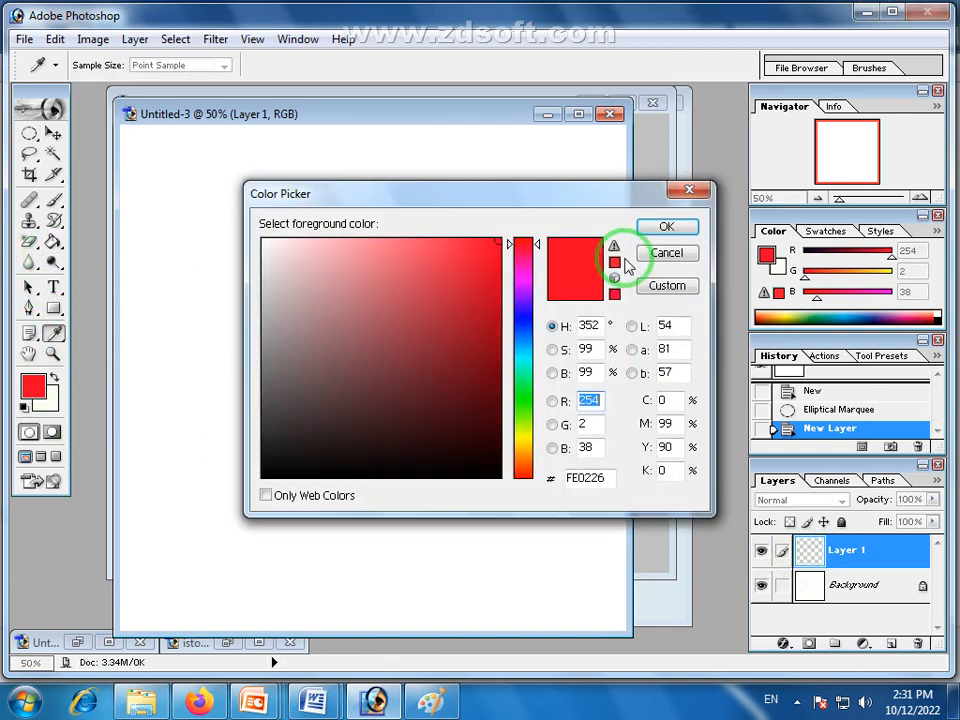
pyautogui.click(662, 258)
pyautogui.click(53, 243)
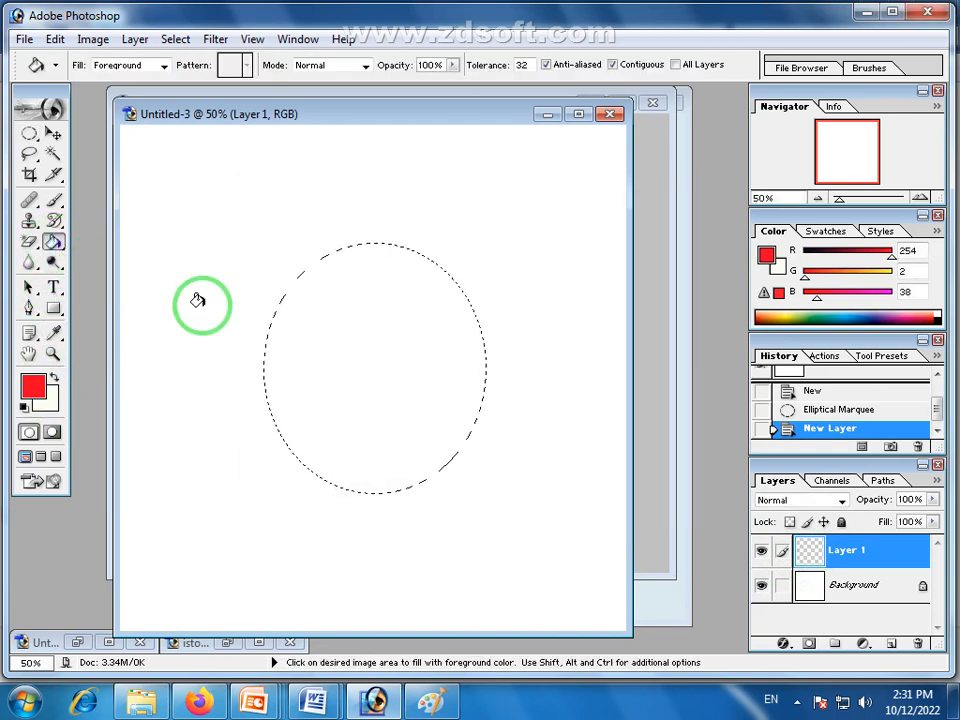
pyautogui.click(352, 480)
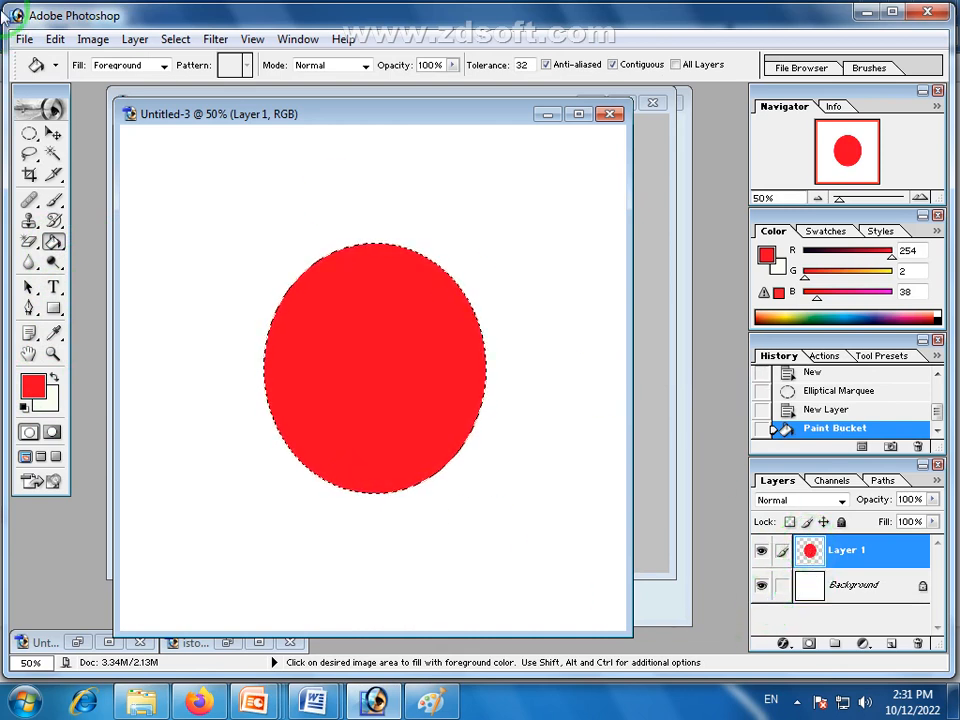
# Deselect the red ellipse and move it slightly left and up on its own layer
pyautogui.click(53, 134)
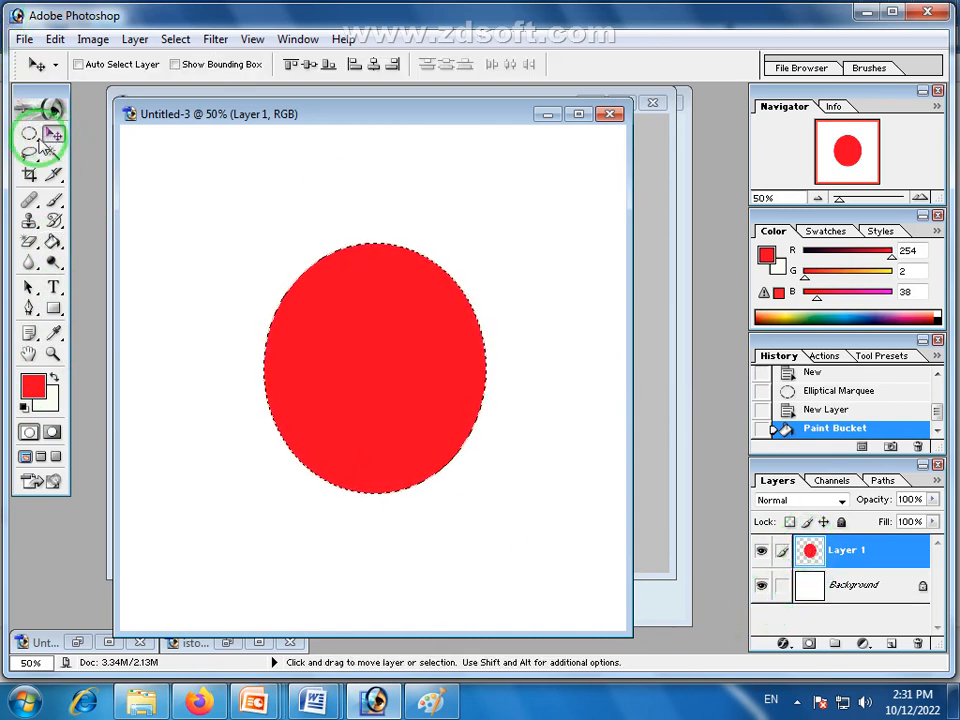
pyautogui.click(31, 133)
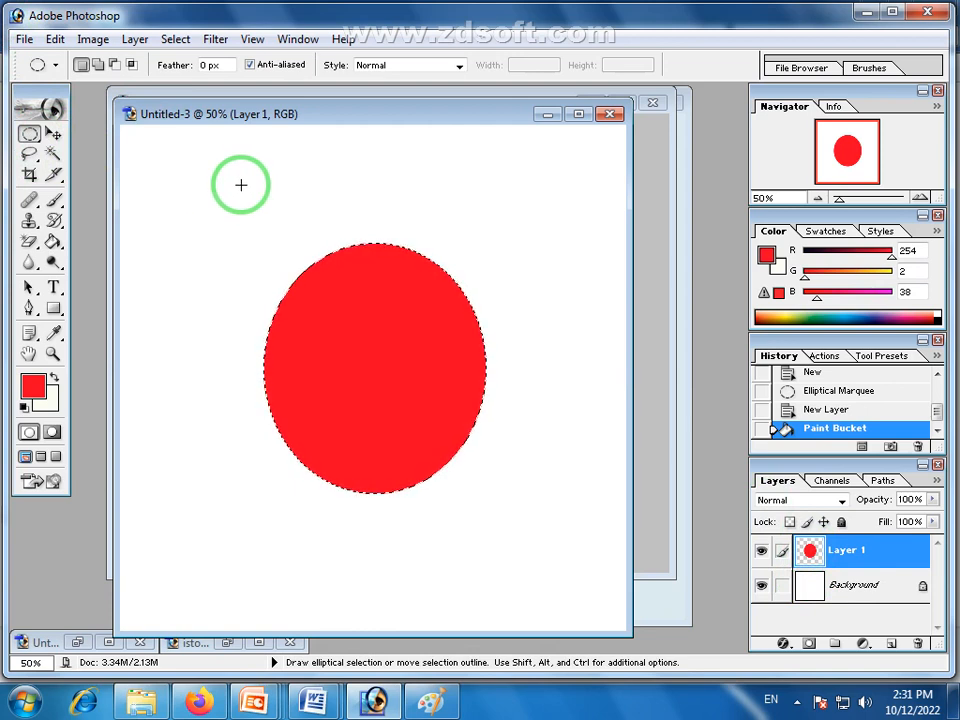
pyautogui.click(287, 188)
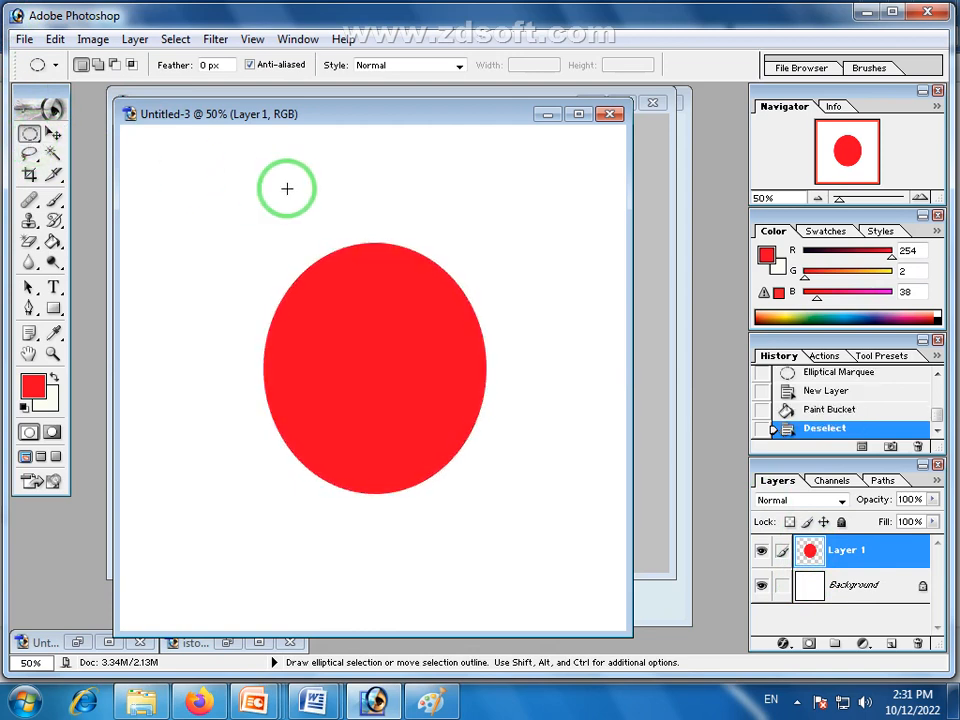
pyautogui.click(55, 134)
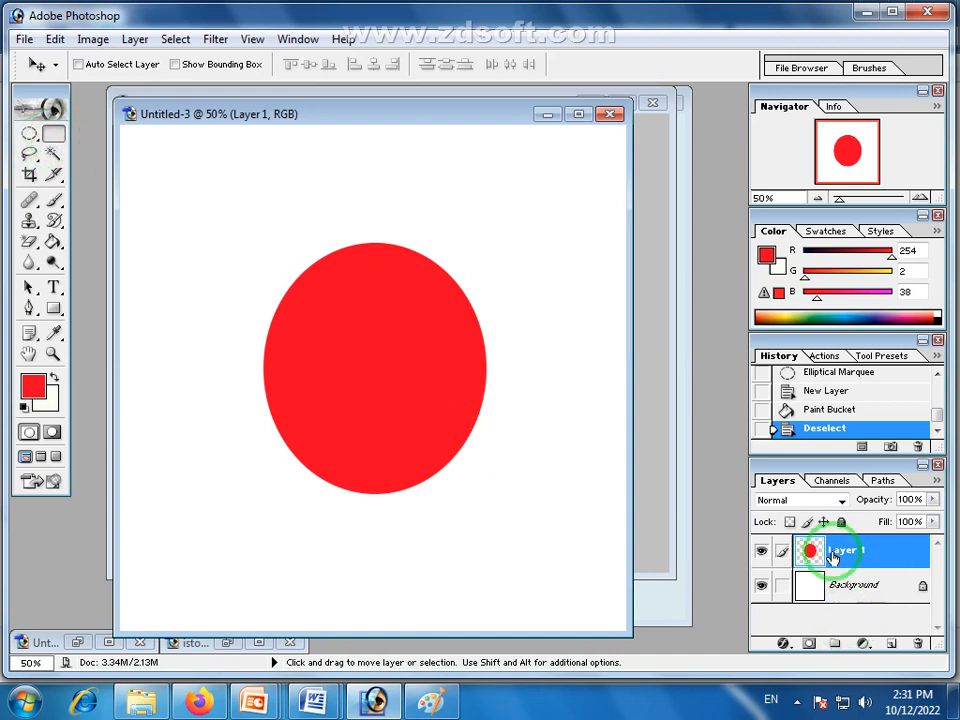
pyautogui.moveTo(394, 381); pyautogui.dragTo(370, 375)
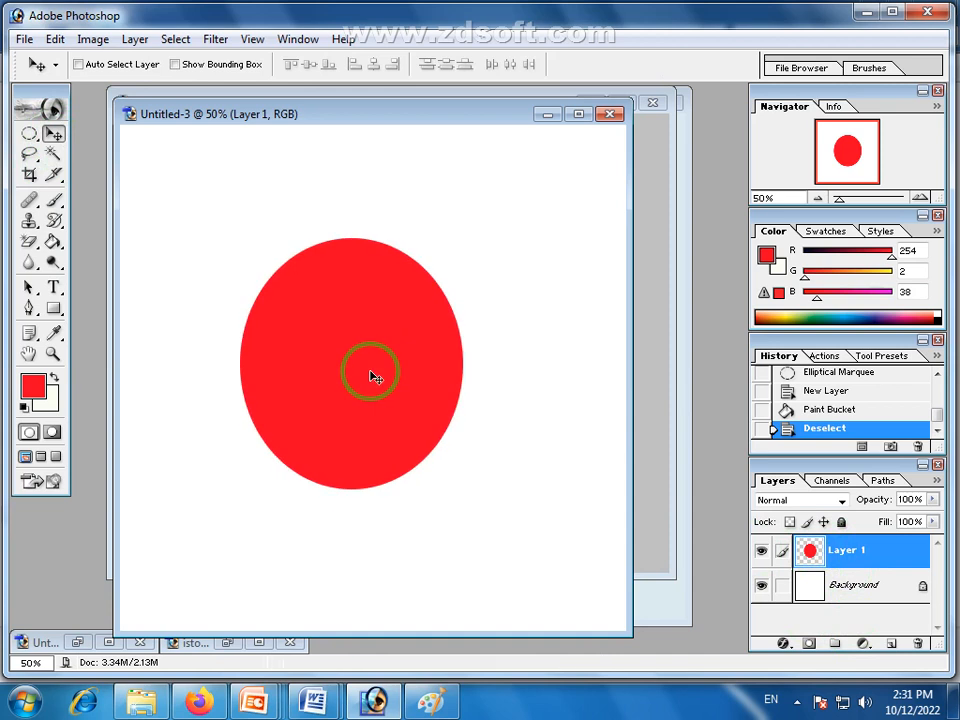
# Free-transform the red ellipse into a nearly round disc and move it back to the middle of the canvas
pyautogui.hotkey('ctrl', 't')
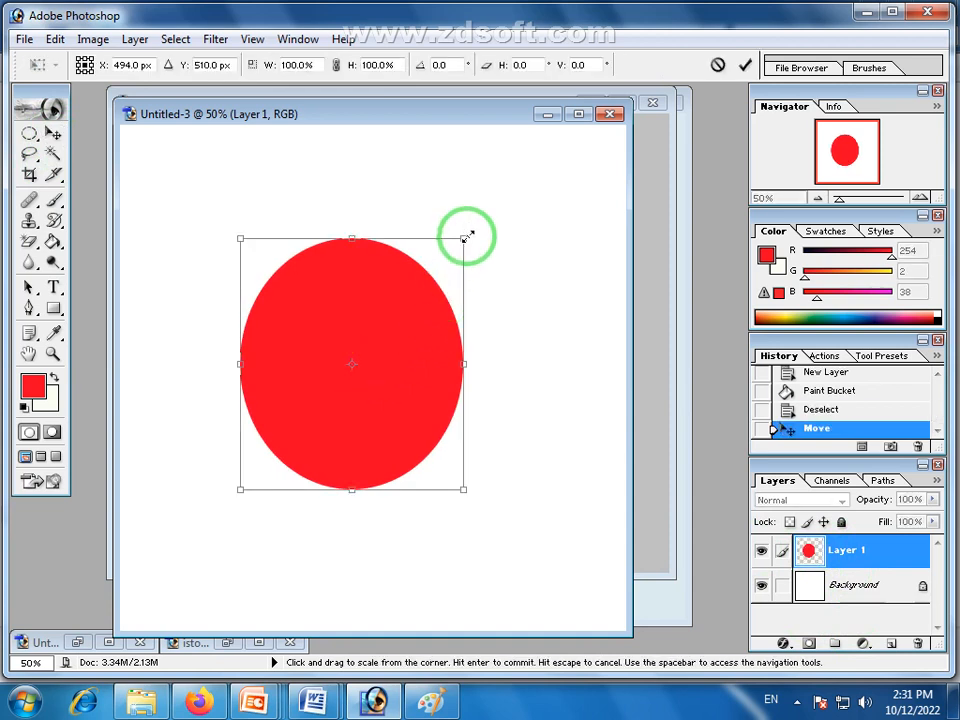
pyautogui.moveTo(465, 238); pyautogui.dragTo(538, 403)
pyautogui.moveTo(418, 495); pyautogui.dragTo(394, 178)
pyautogui.moveTo(536, 292); pyautogui.dragTo(460, 299)
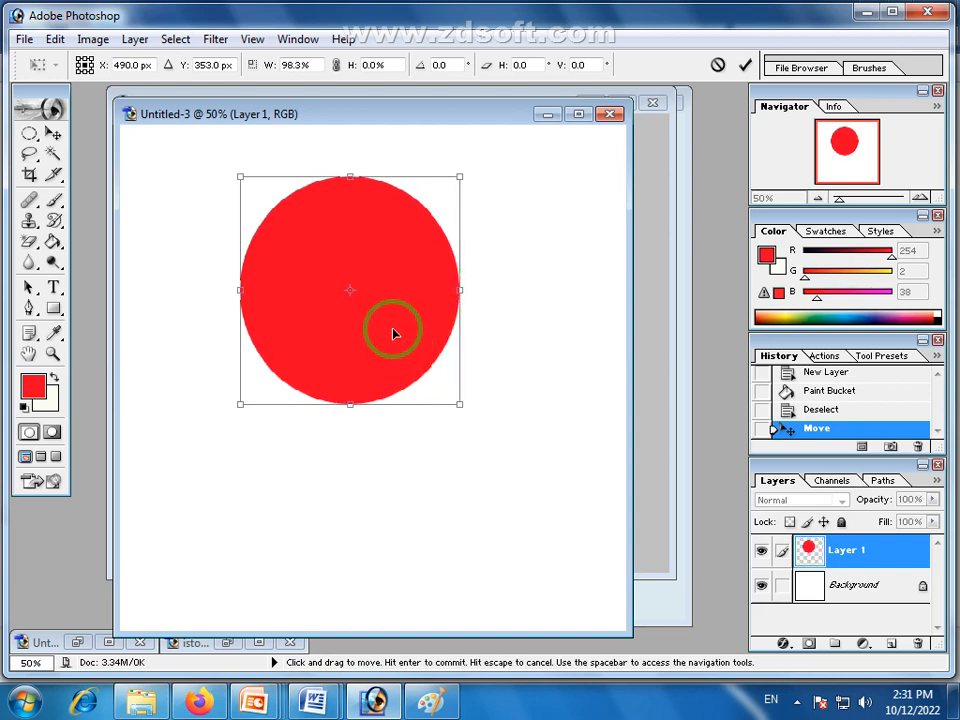
pyautogui.moveTo(394, 332); pyautogui.dragTo(329, 386)
pyautogui.press('Return')
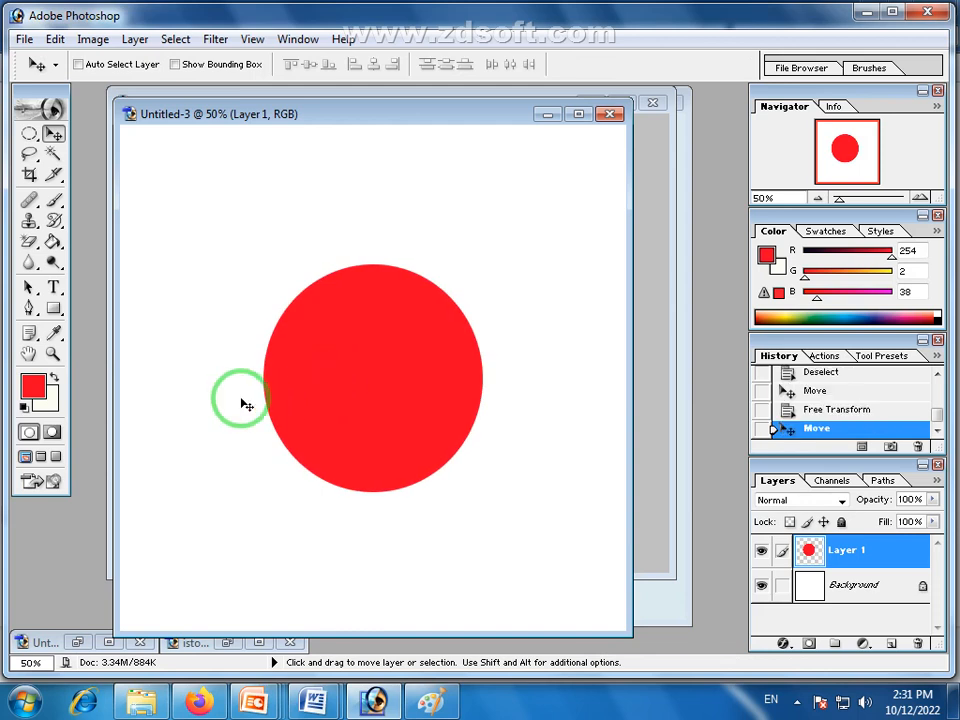
# Erase part of the red disc along its upper-left edge with the Background Eraser Tool
pyautogui.moveTo(33, 249)
pyautogui.mouseDown()
pyautogui.moveTo(157, 255)
pyautogui.moveTo(92, 270)
pyautogui.moveTo(206, 268)
pyautogui.moveTo(84, 292)
pyautogui.moveTo(163, 282)
pyautogui.moveTo(304, 150)
pyautogui.moveTo(129, 274)
pyautogui.moveTo(146, 251)
pyautogui.moveTo(150, 266)
pyautogui.moveTo(88, 250)
pyautogui.moveTo(90, 259)
pyautogui.mouseUp()
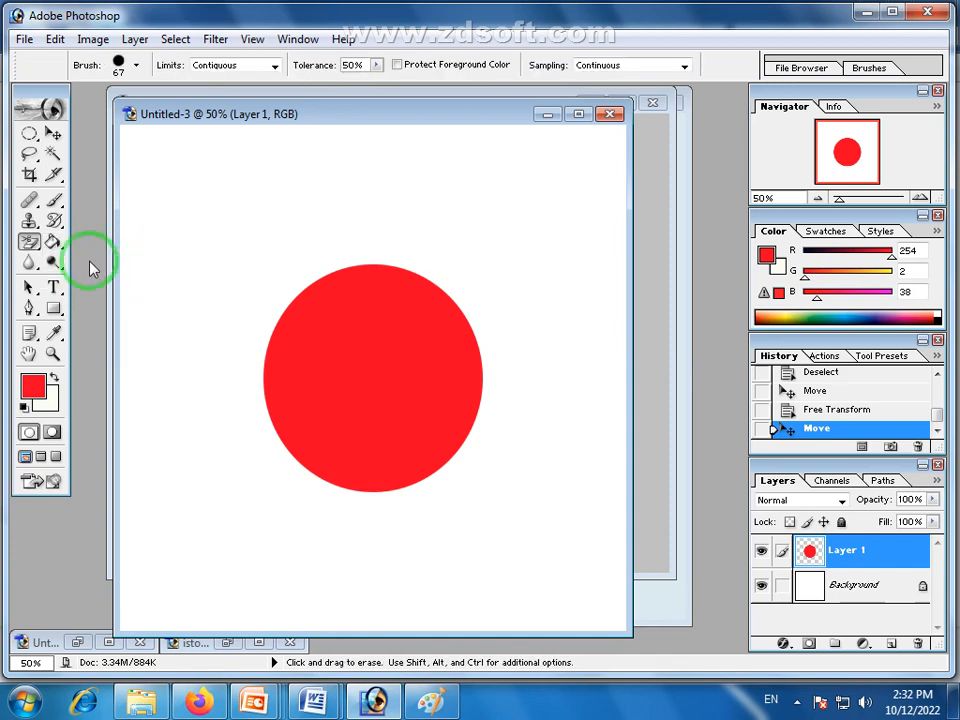
pyautogui.moveTo(347, 283)
pyautogui.mouseDown()
pyautogui.moveTo(385, 272)
pyautogui.moveTo(406, 281)
pyautogui.moveTo(312, 298)
pyautogui.moveTo(292, 340)
pyautogui.moveTo(379, 283)
pyautogui.moveTo(297, 299)
pyautogui.moveTo(238, 352)
pyautogui.mouseUp()
pyautogui.moveTo(30, 241); pyautogui.dragTo(110, 268)
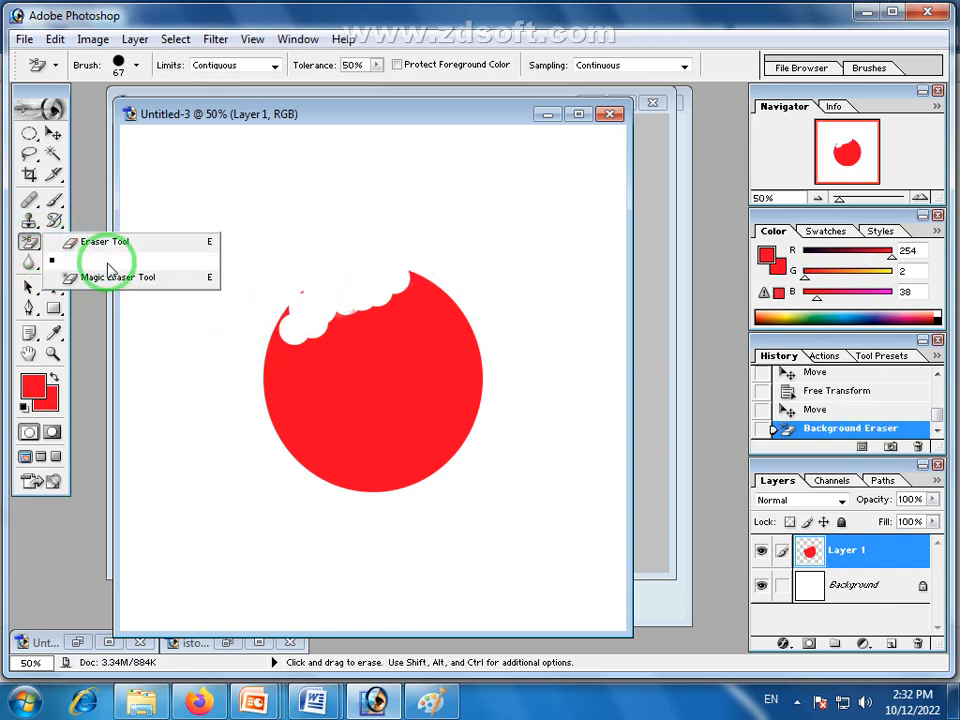
pyautogui.click(232, 236)
pyautogui.click(305, 274)
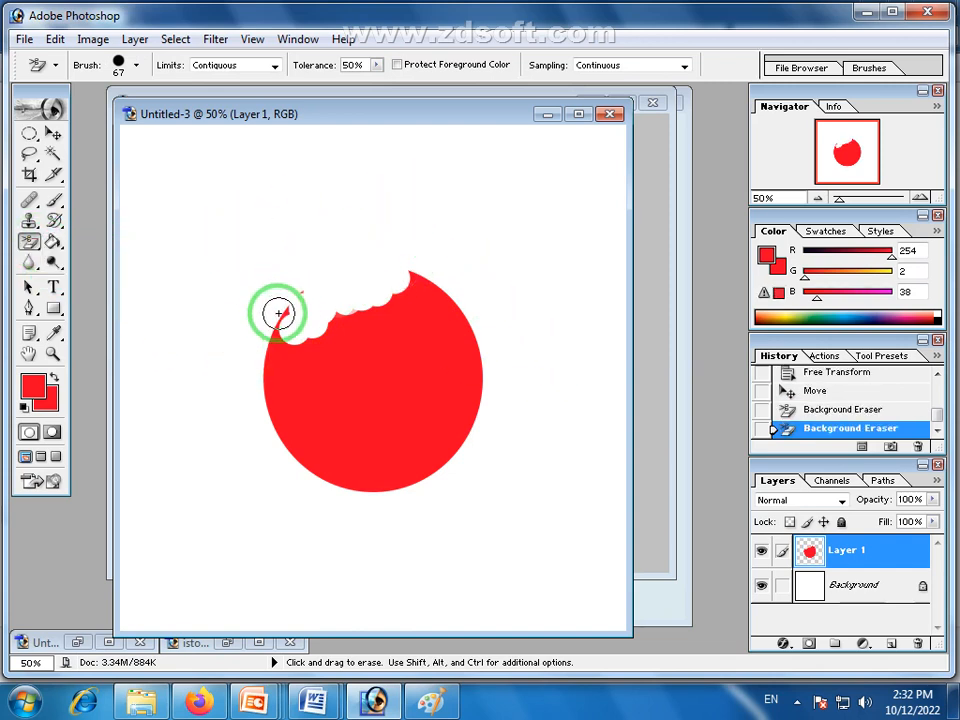
pyautogui.moveTo(306, 276); pyautogui.dragTo(294, 294)
# Clear the rest of the red disc with the Magic Eraser Tool and try it on the leftover red speck
pyautogui.moveTo(34, 242); pyautogui.dragTo(104, 277)
pyautogui.click(340, 370)
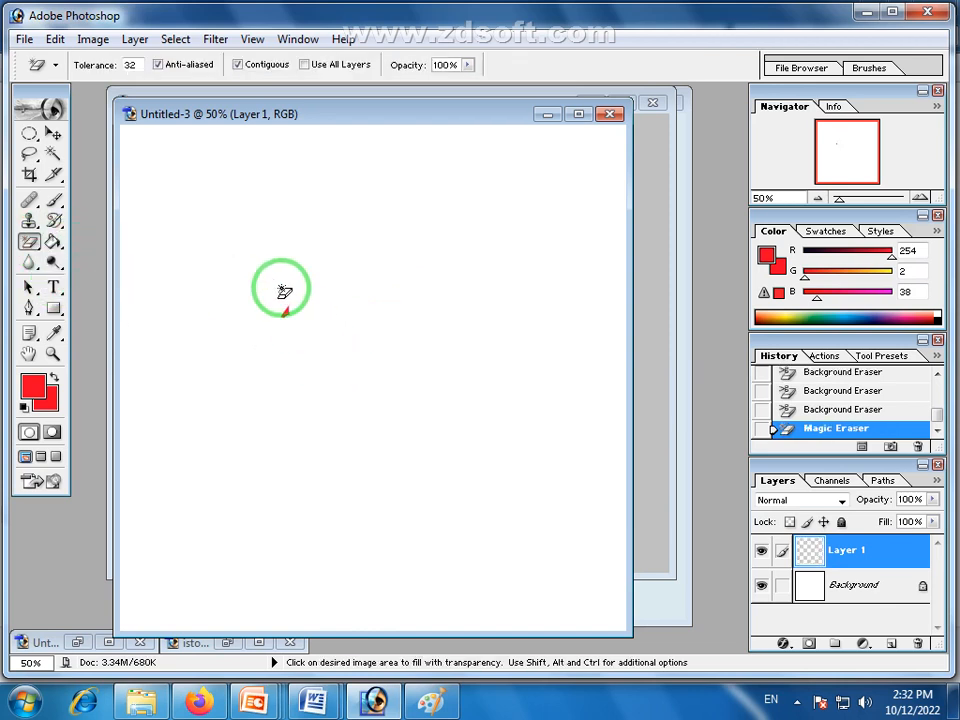
pyautogui.click(290, 308)
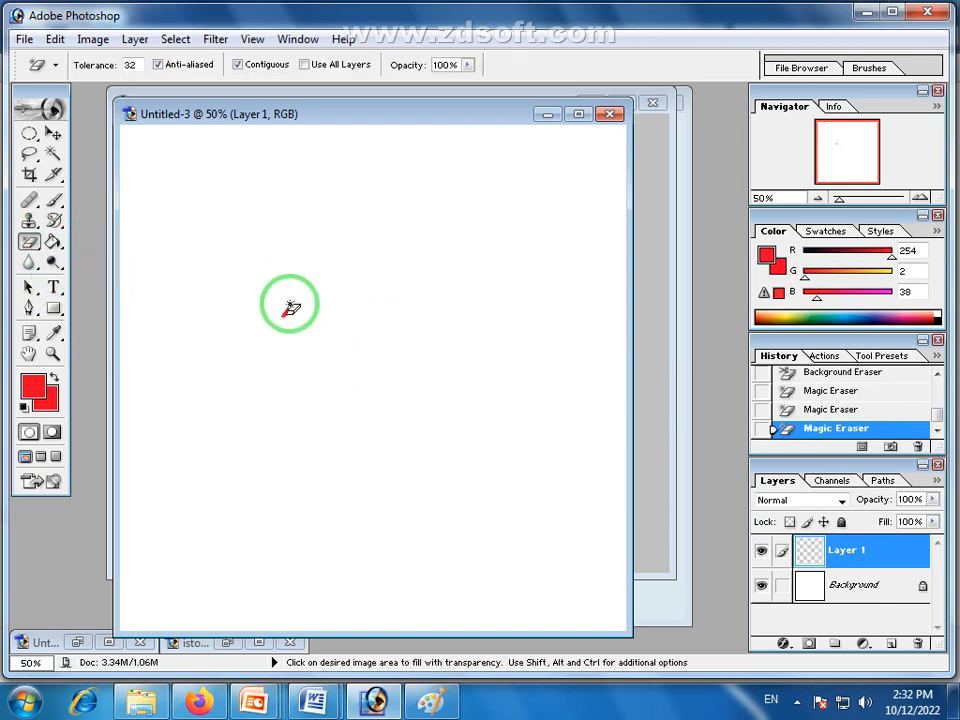
pyautogui.click(289, 306)
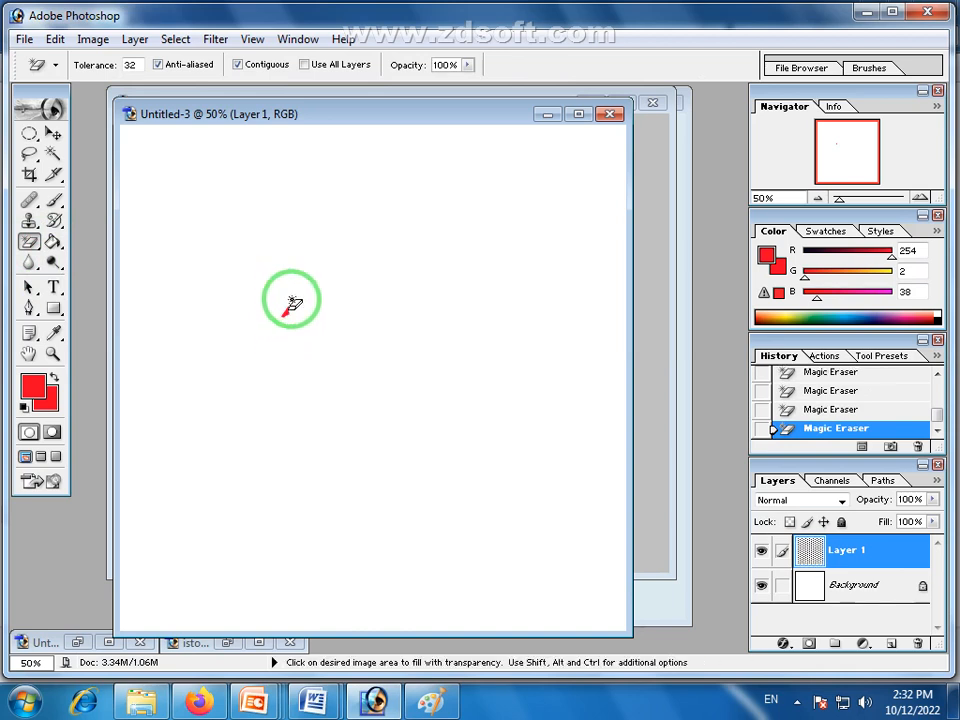
# Remove the leftover red speck from Layer 1 with the regular Eraser Tool
pyautogui.click(31, 242)
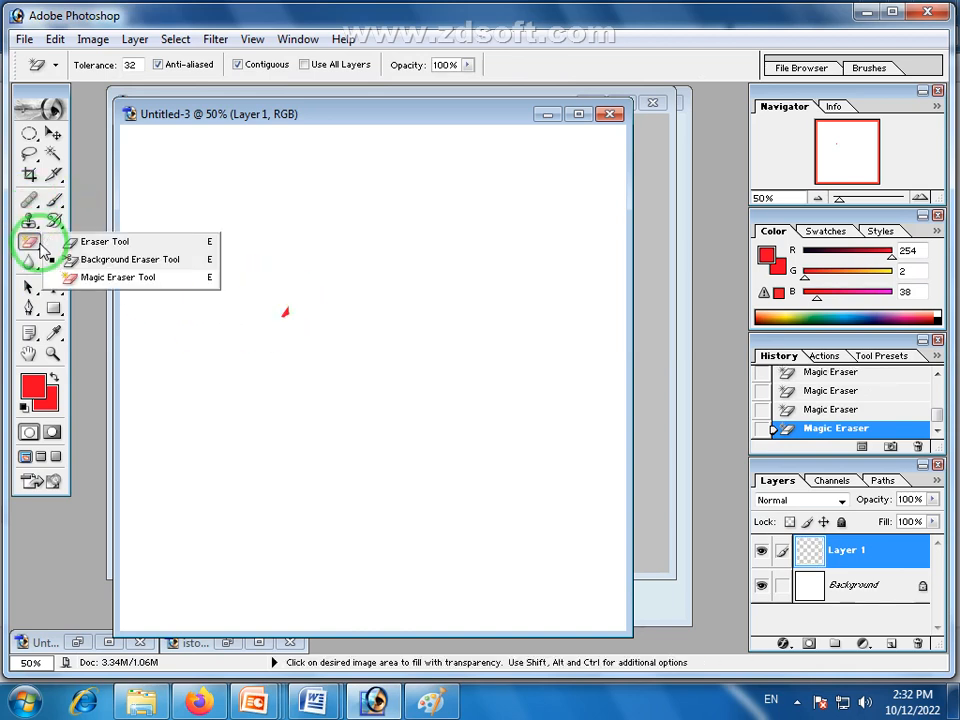
pyautogui.click(106, 242)
pyautogui.moveTo(266, 306); pyautogui.dragTo(291, 321)
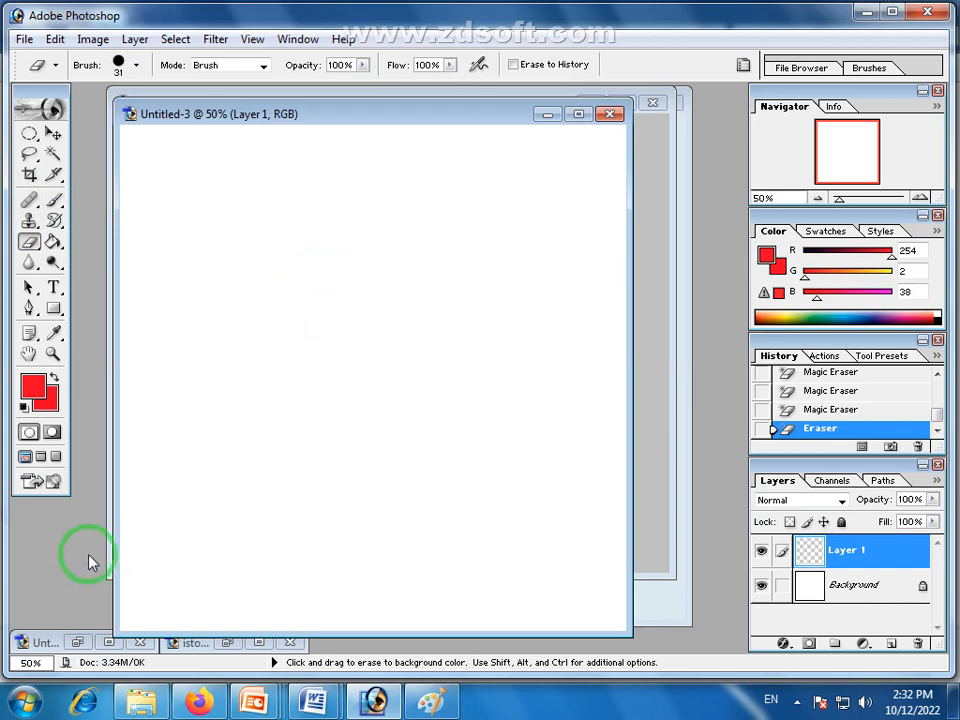
pyautogui.click(30, 243)
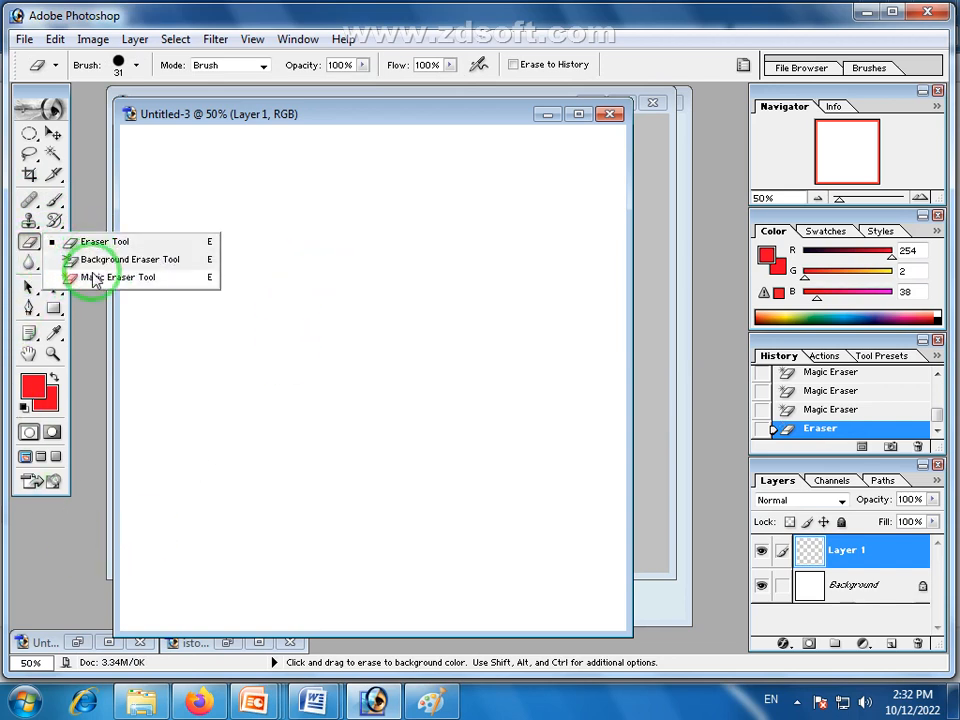
pyautogui.click(196, 108)
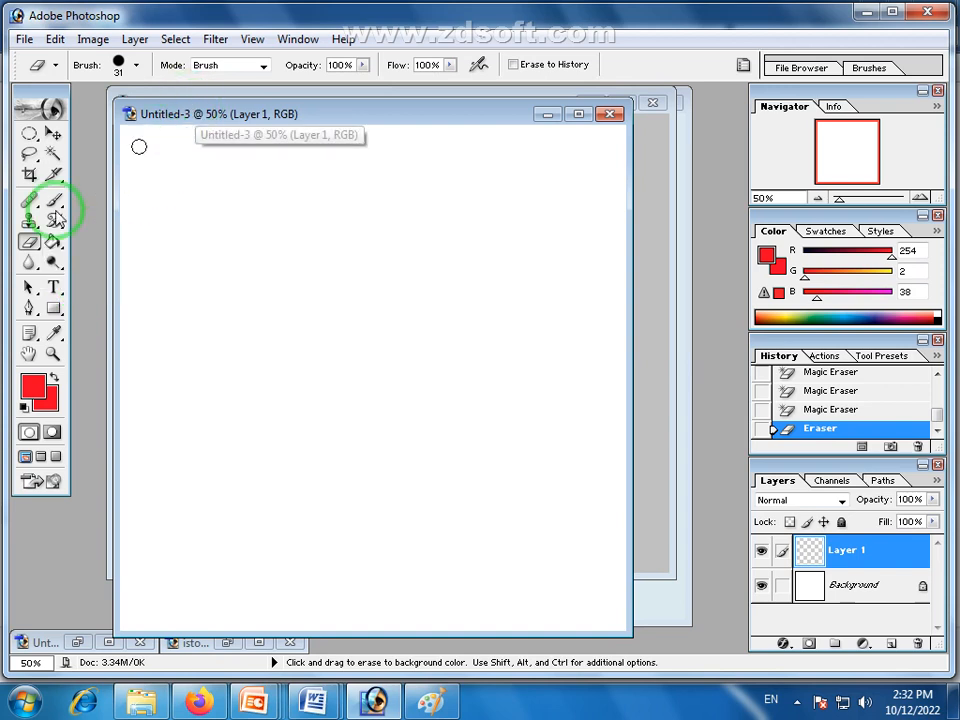
# Switch to the Paint Bucket Tool and set the background colour to white
pyautogui.moveTo(55, 252)
pyautogui.mouseDown()
pyautogui.moveTo(165, 242)
pyautogui.moveTo(157, 266)
pyautogui.mouseUp()
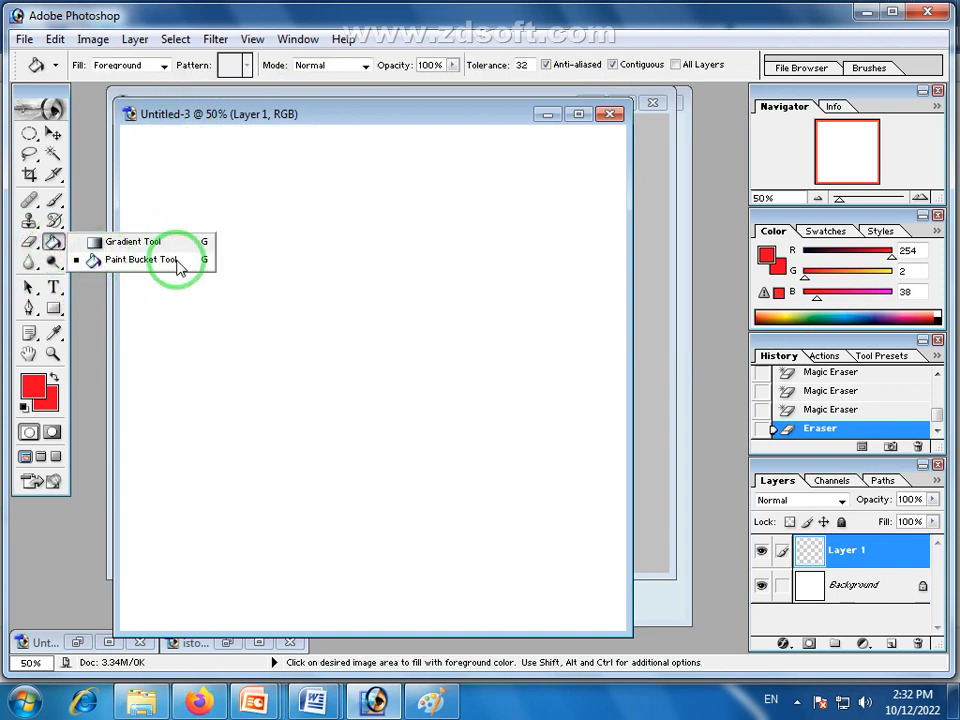
pyautogui.click(173, 131)
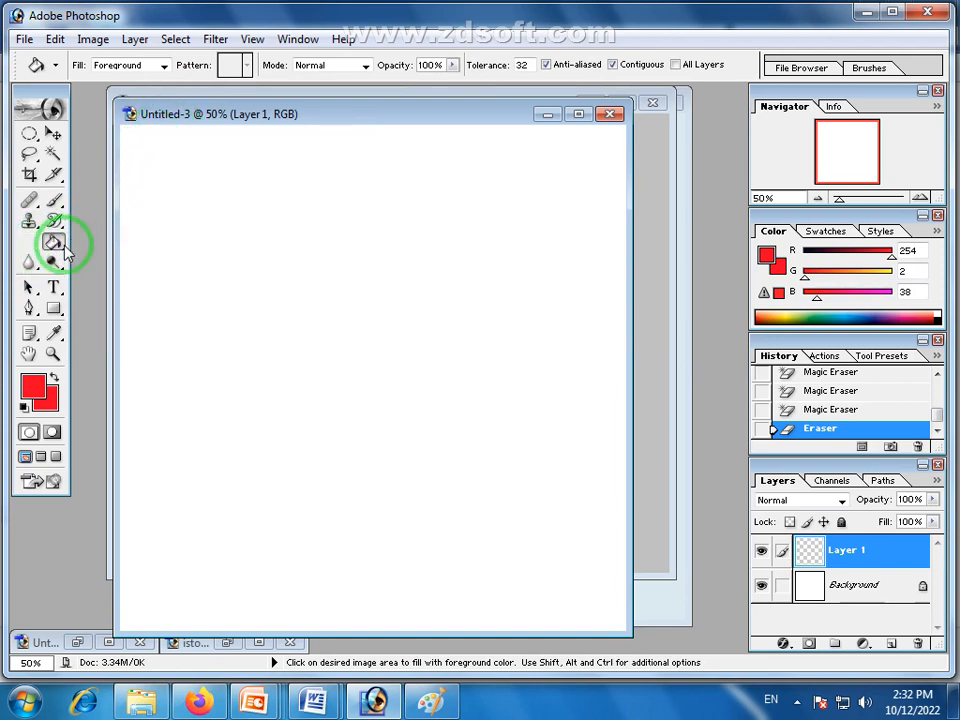
pyautogui.click(56, 398)
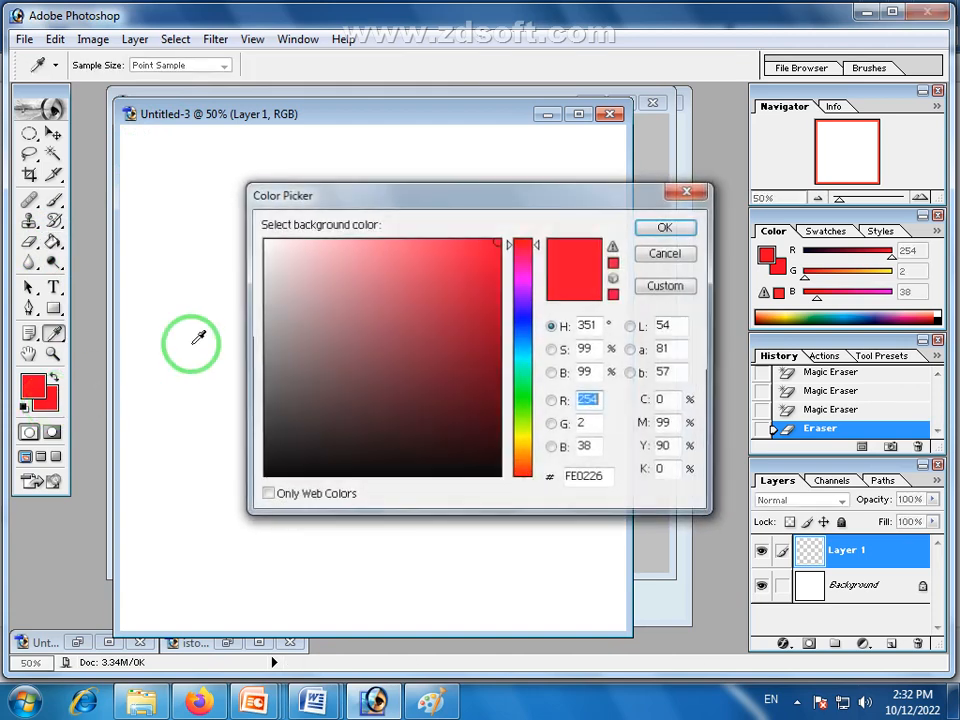
pyautogui.click(667, 228)
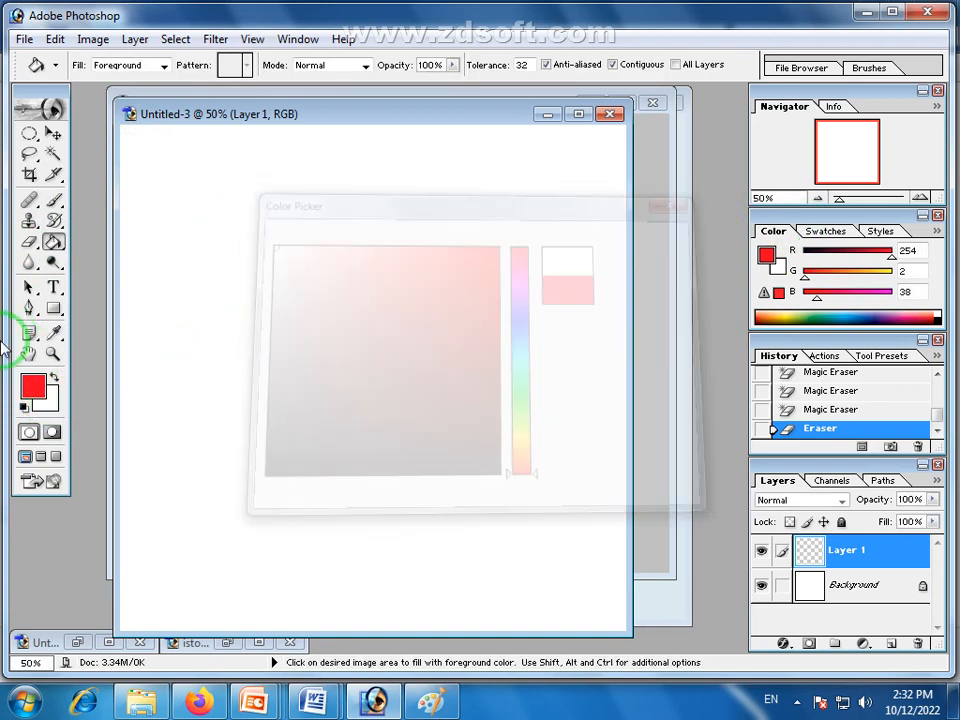